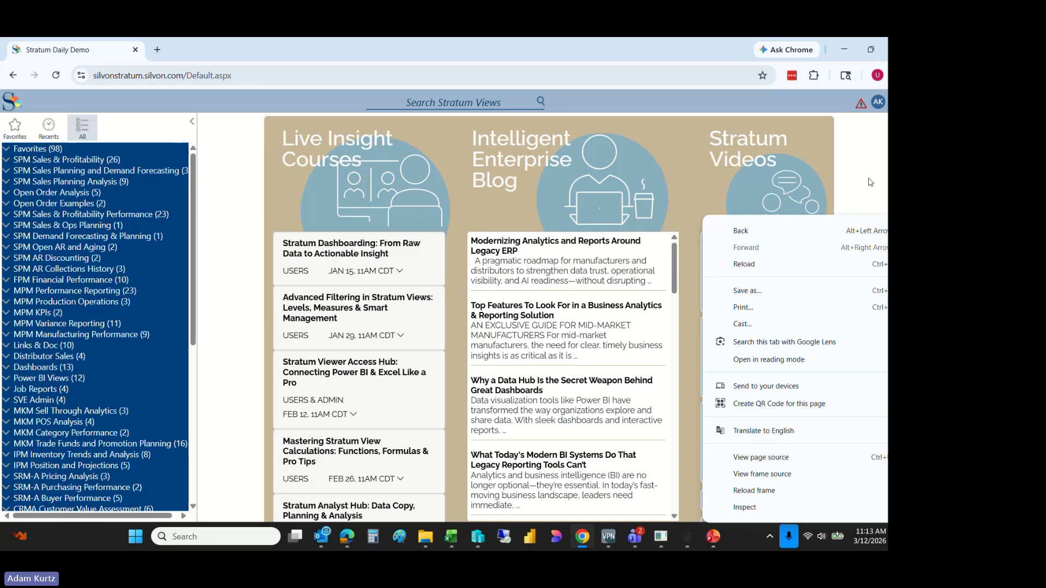
Open the Data Copy list from the analyst tools and collapse the Stratum Views pane
left_click(870, 182)
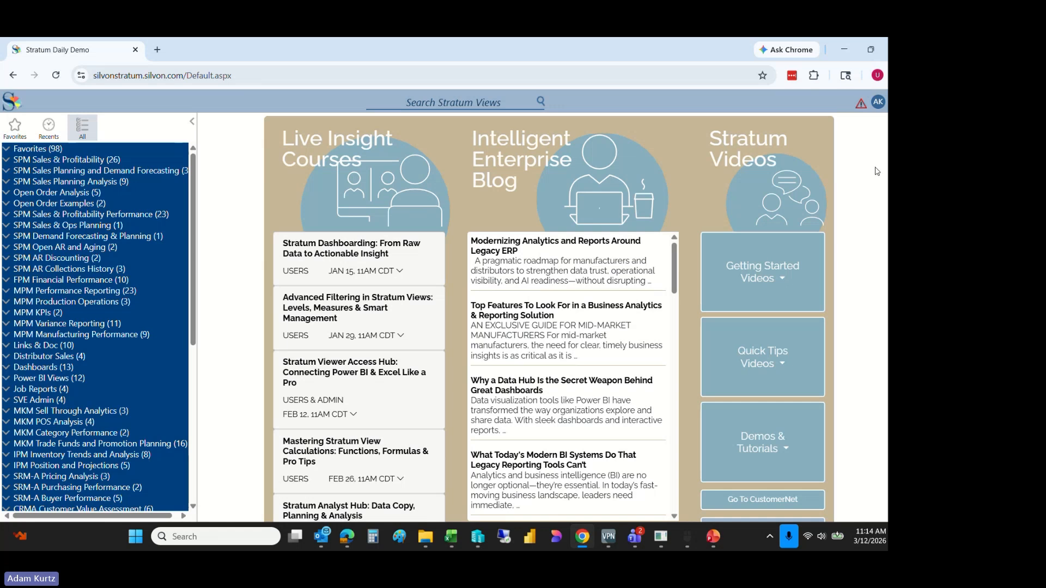
left_click(877, 102)
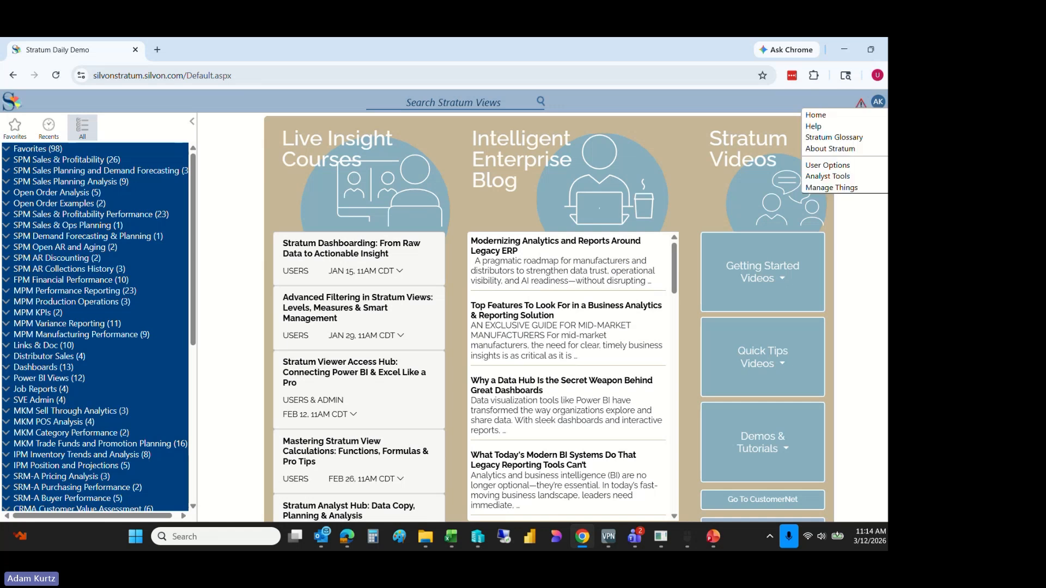
mouse_move(844, 179)
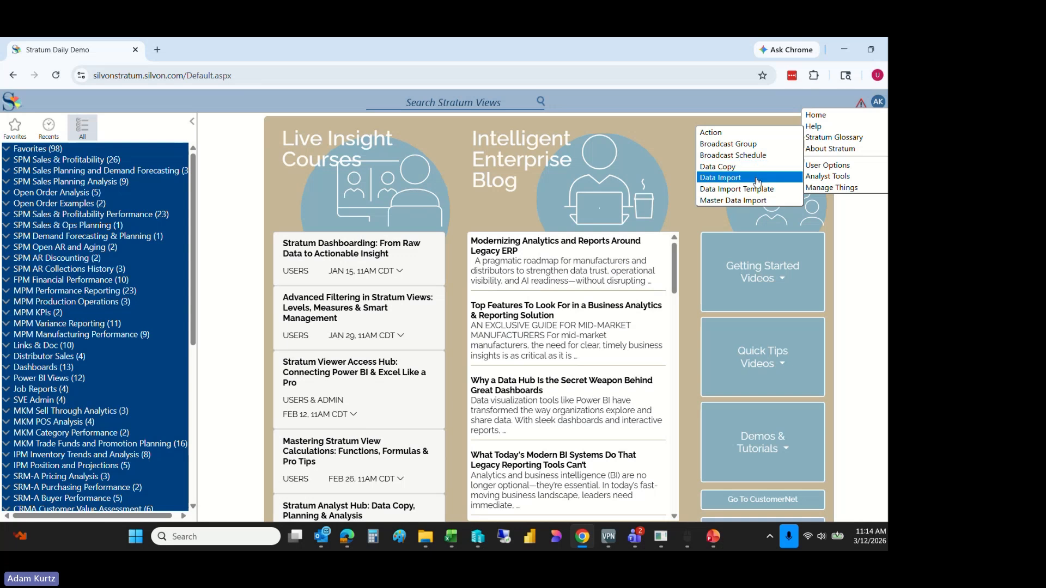
left_click(730, 167)
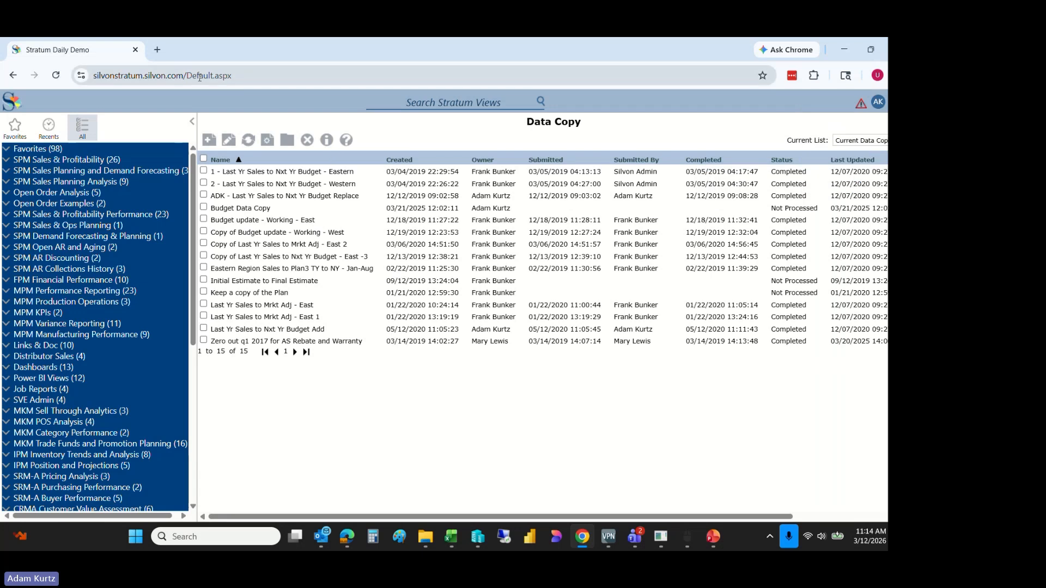
left_click(191, 124)
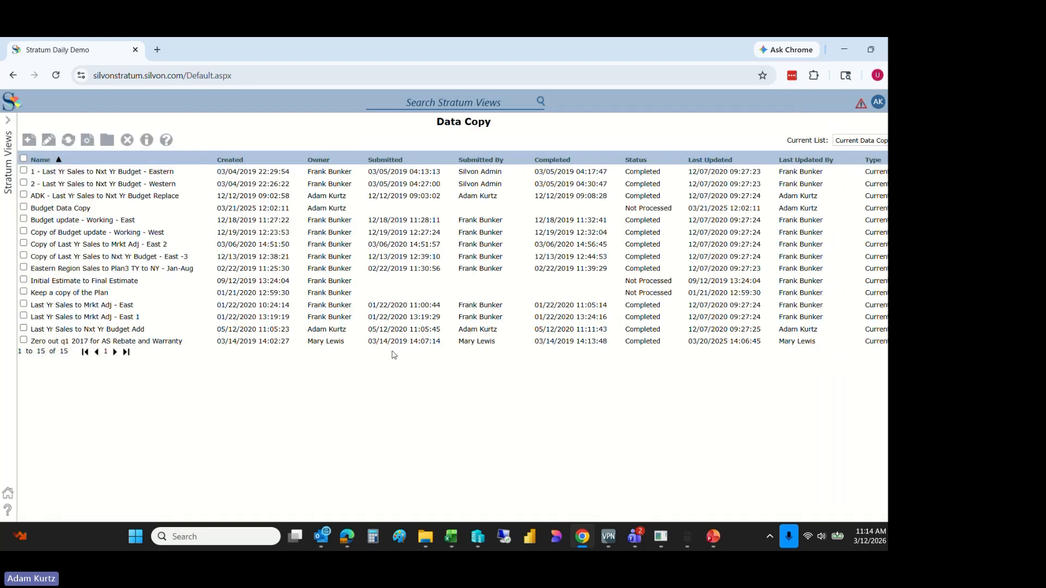
Create a new data copy with Actual Sales as the source category and Budget as the target category
left_click(29, 141)
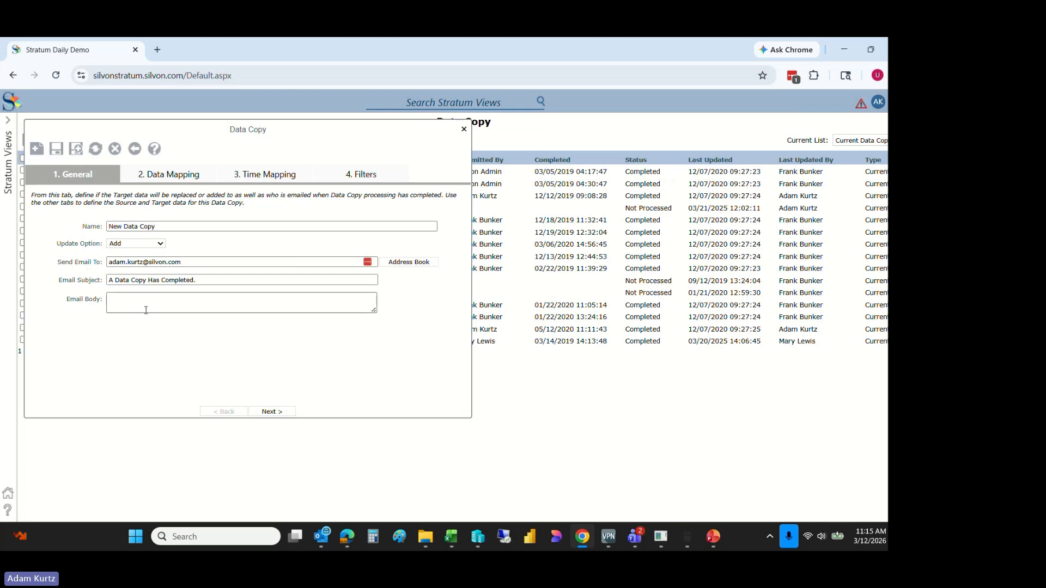
left_click(168, 178)
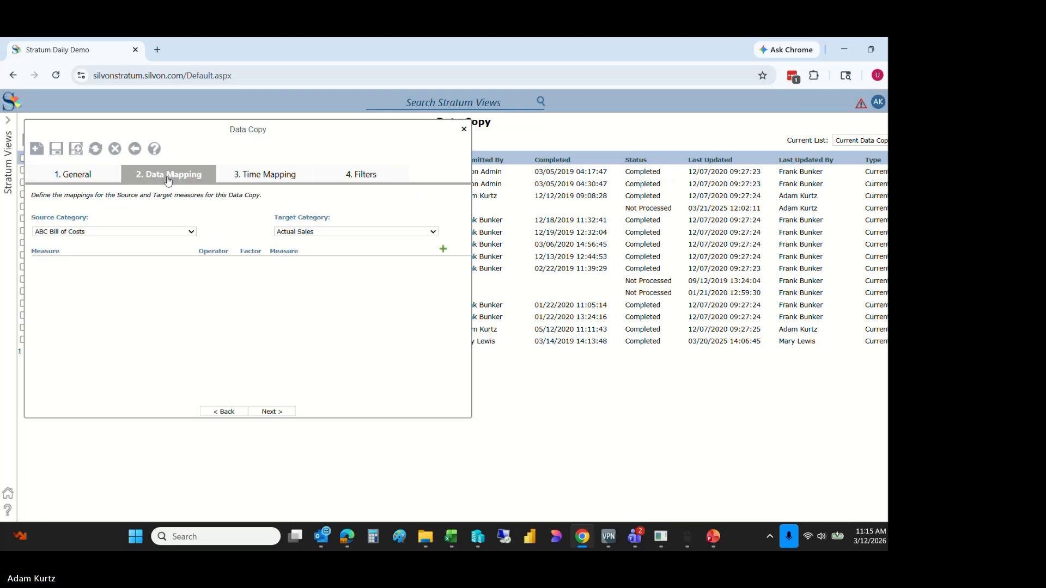
left_click(128, 231)
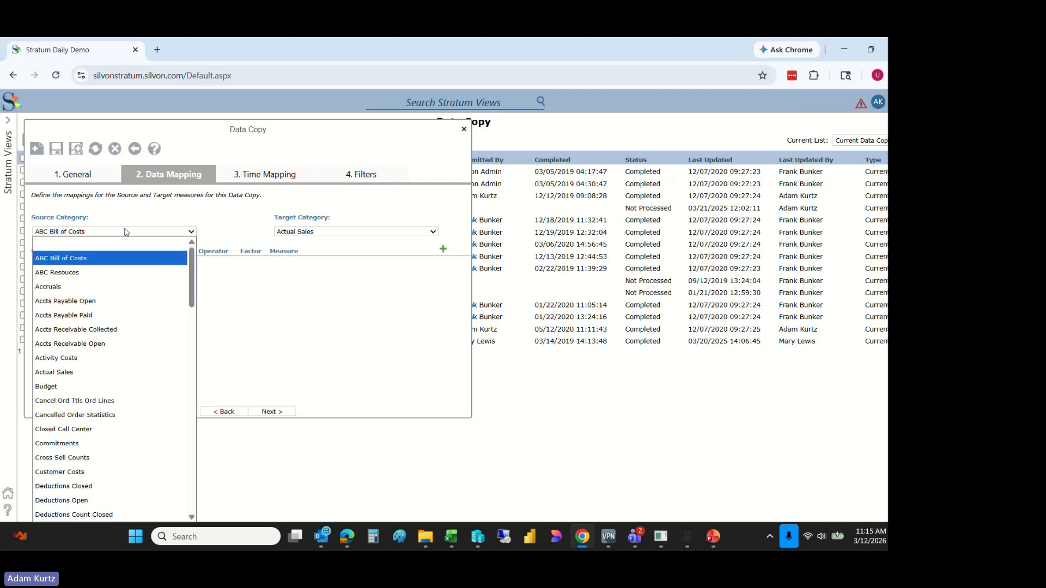
left_click(62, 372)
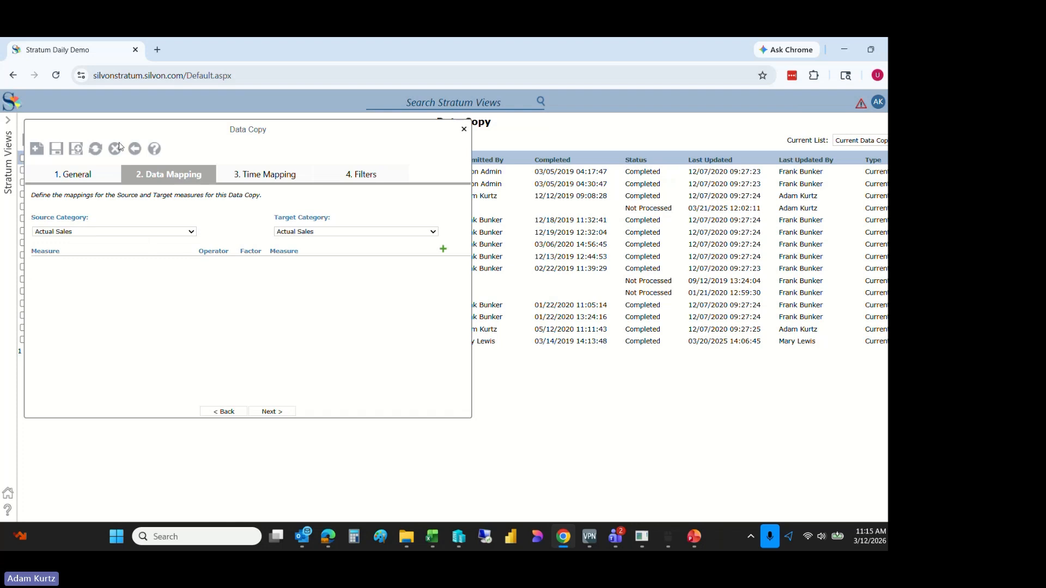
left_click(357, 231)
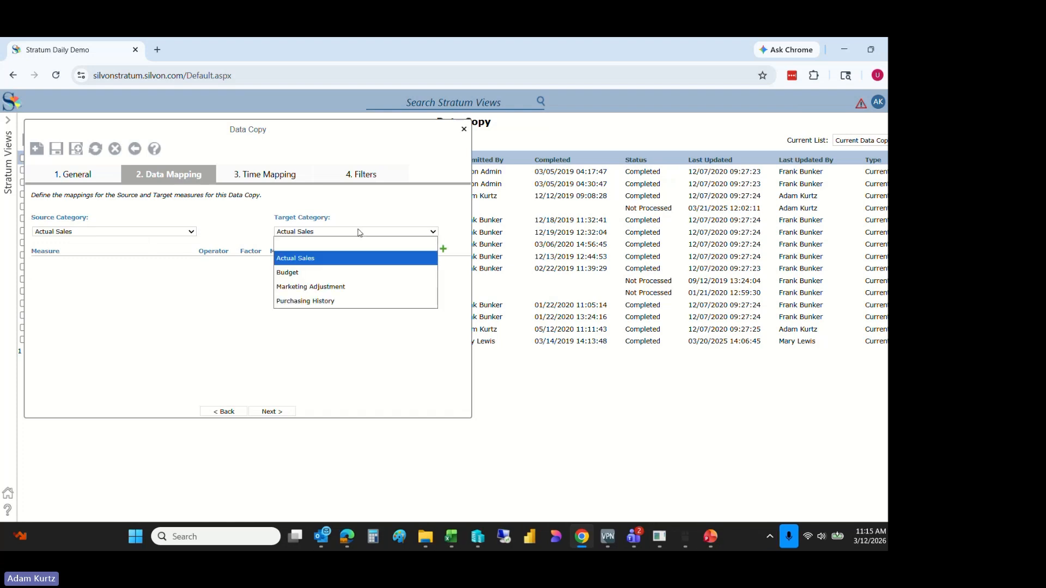
left_click(308, 273)
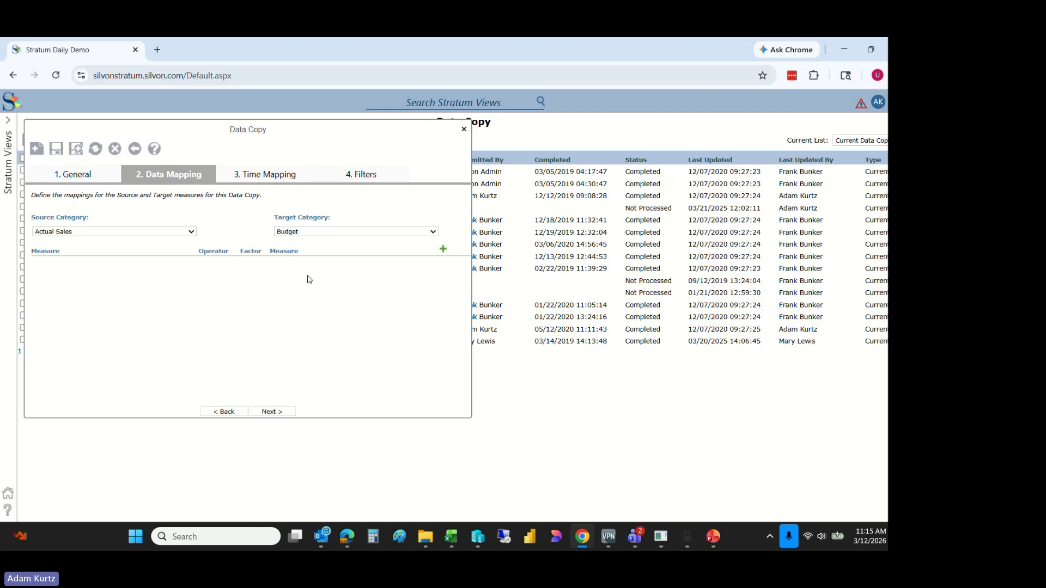
Add a measure mapping from Actual Sales Amount to Budget Budget Amount Working
left_click(444, 250)
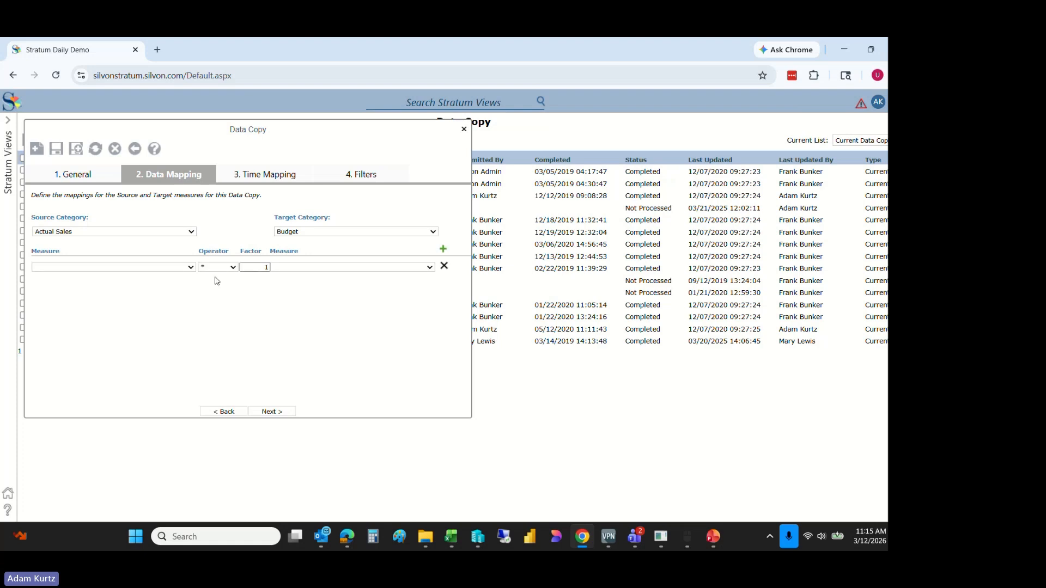
left_click(189, 268)
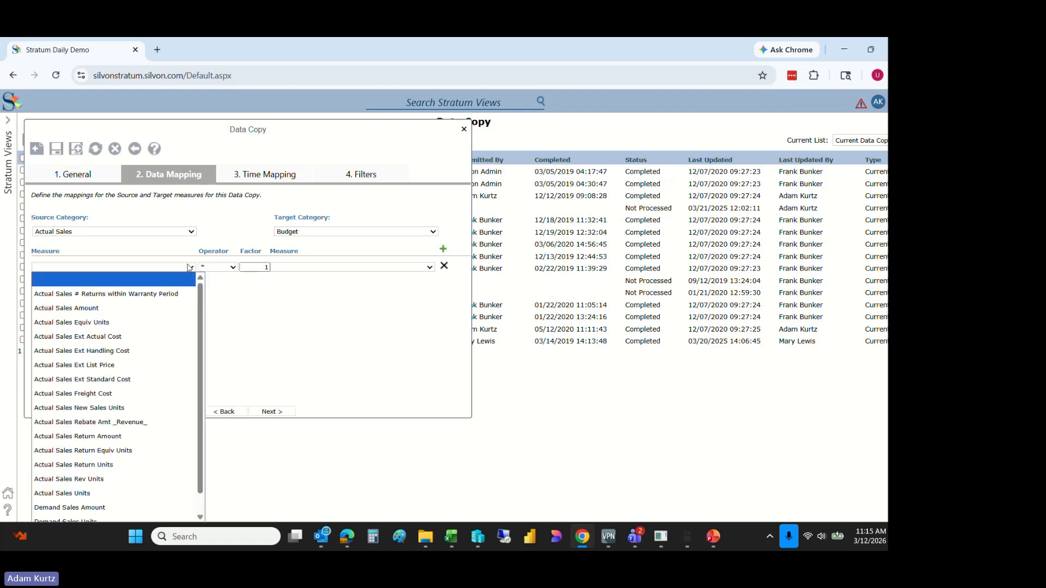
left_click(72, 308)
left_click(317, 272)
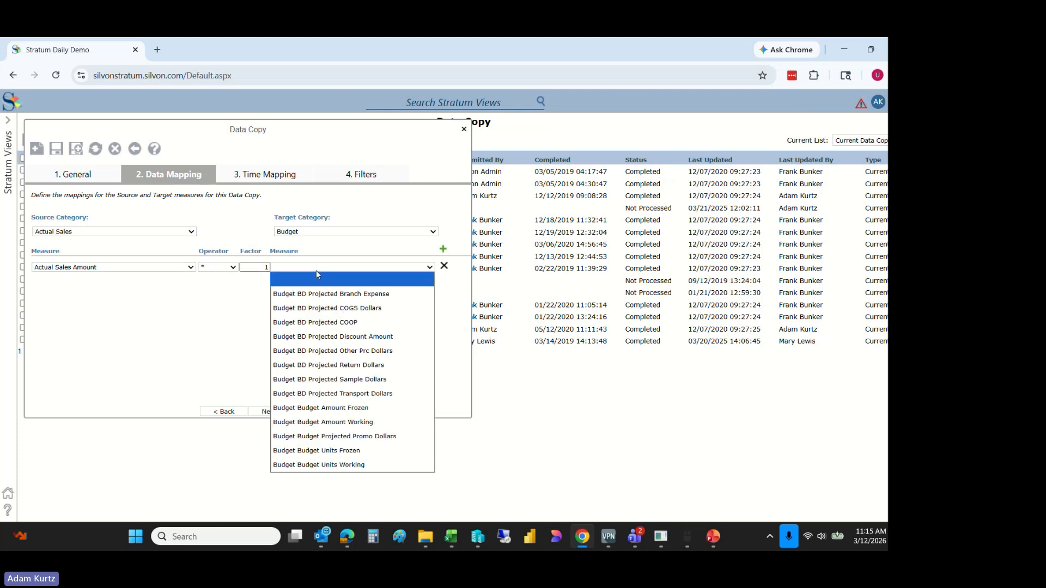
left_click(317, 423)
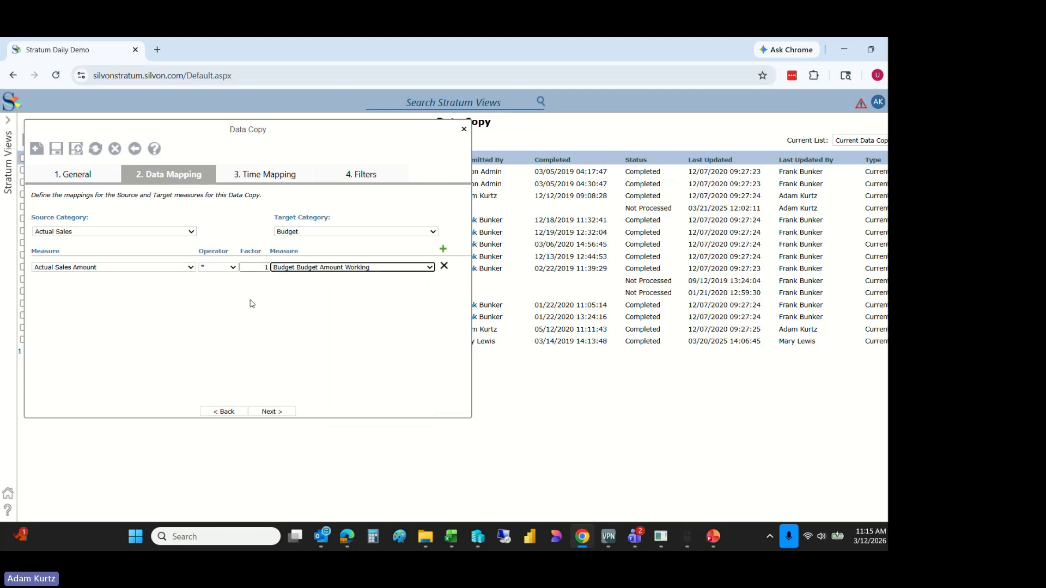
Set the Actual Sales Amount mapping to multiply (*) by a factor of 1.05
left_click(262, 267)
left_click(232, 267)
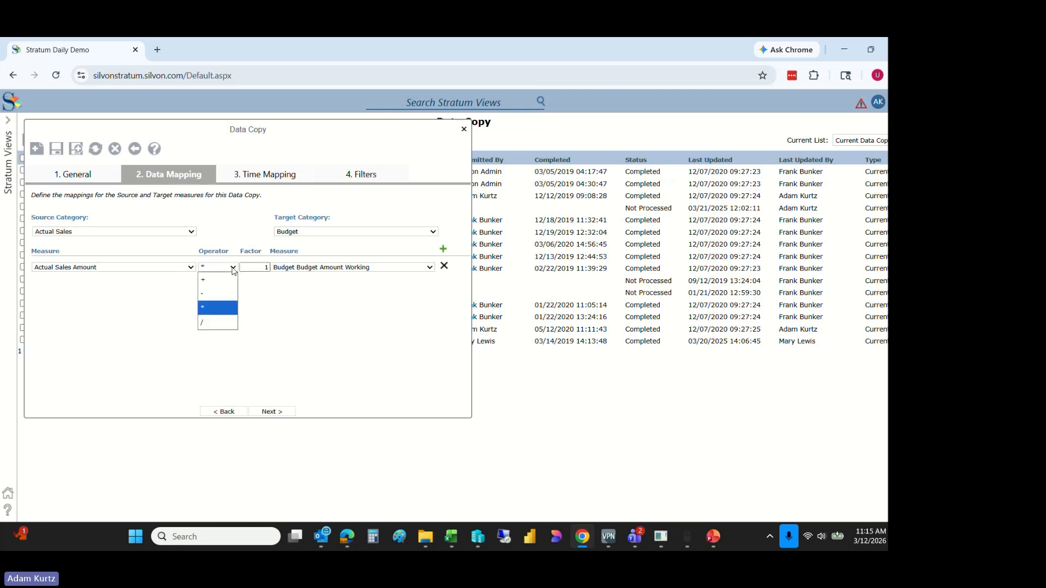
left_click(223, 308)
left_click(258, 265)
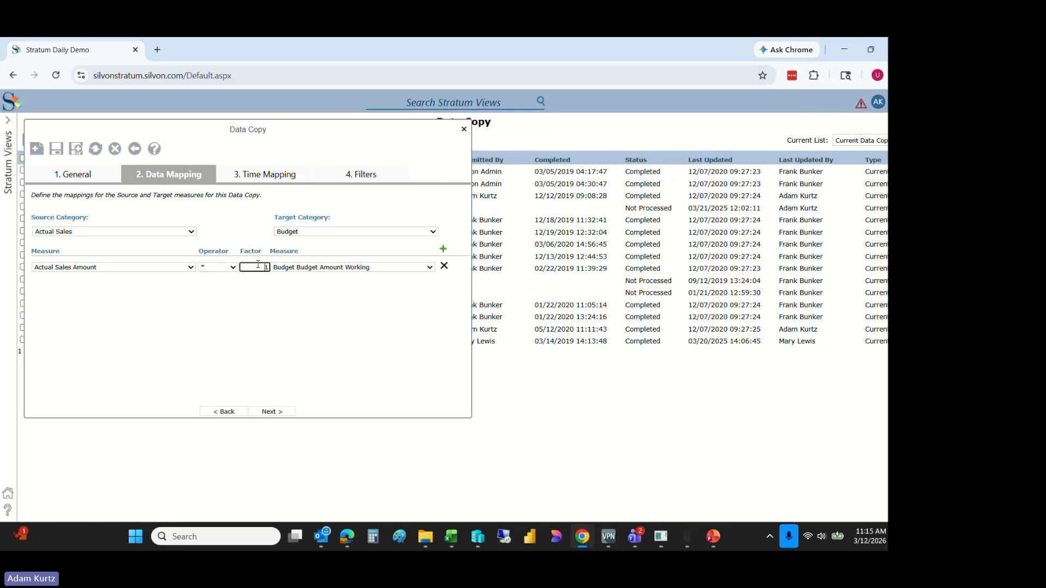
type(".05")
left_click(257, 320)
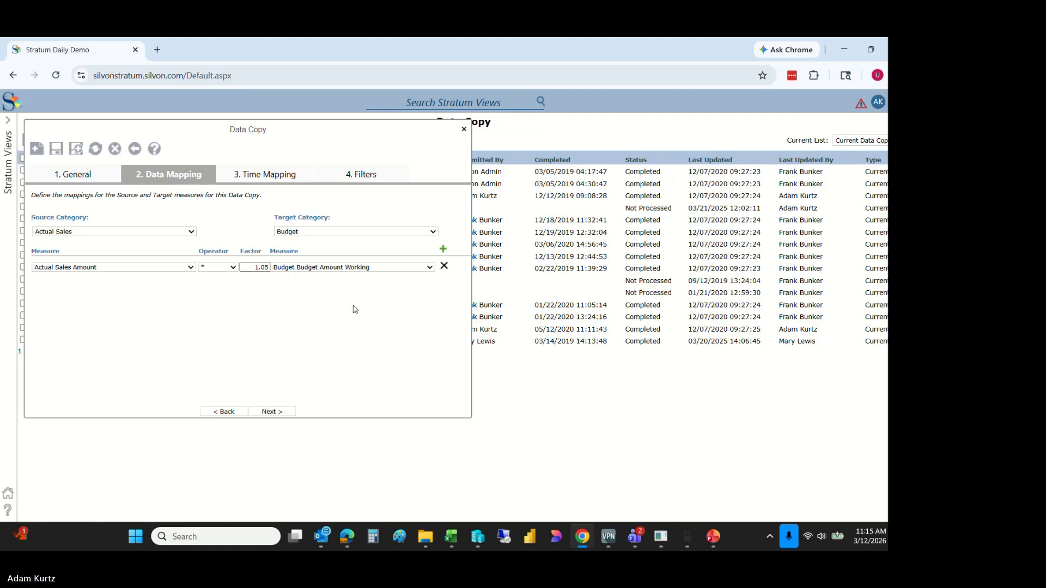
left_click(443, 250)
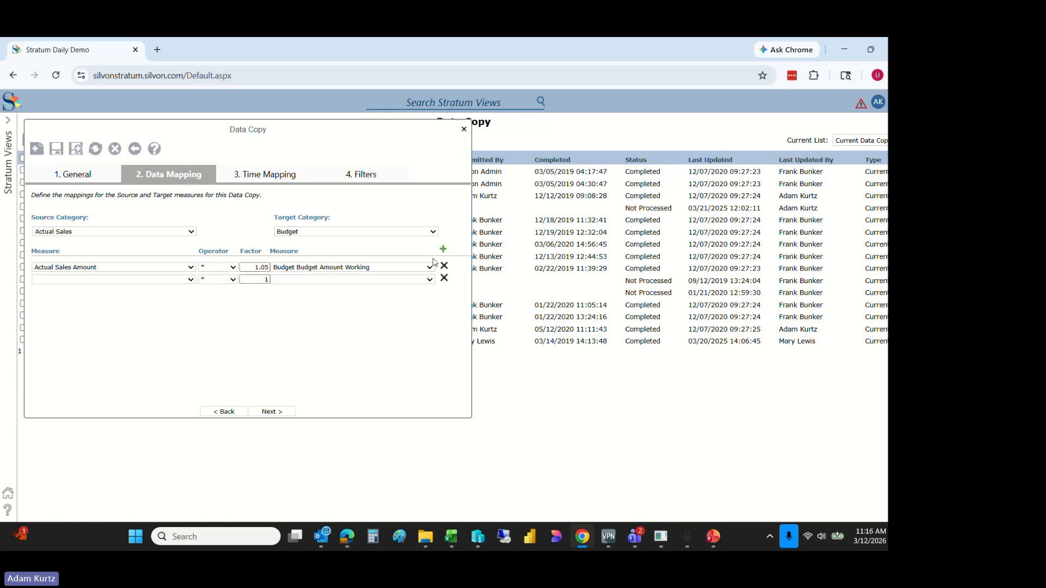
left_click(156, 281)
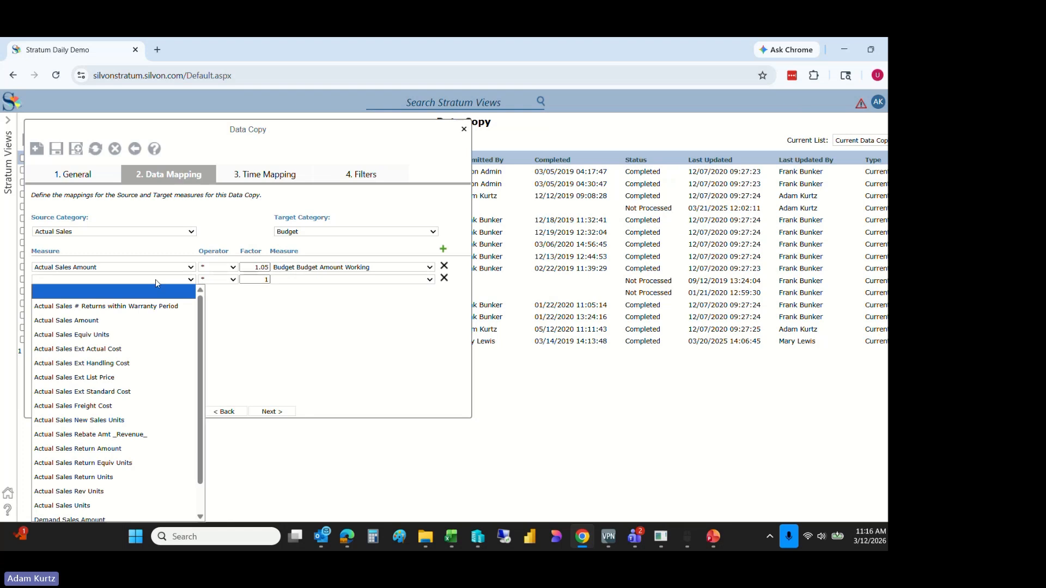
left_click(423, 301)
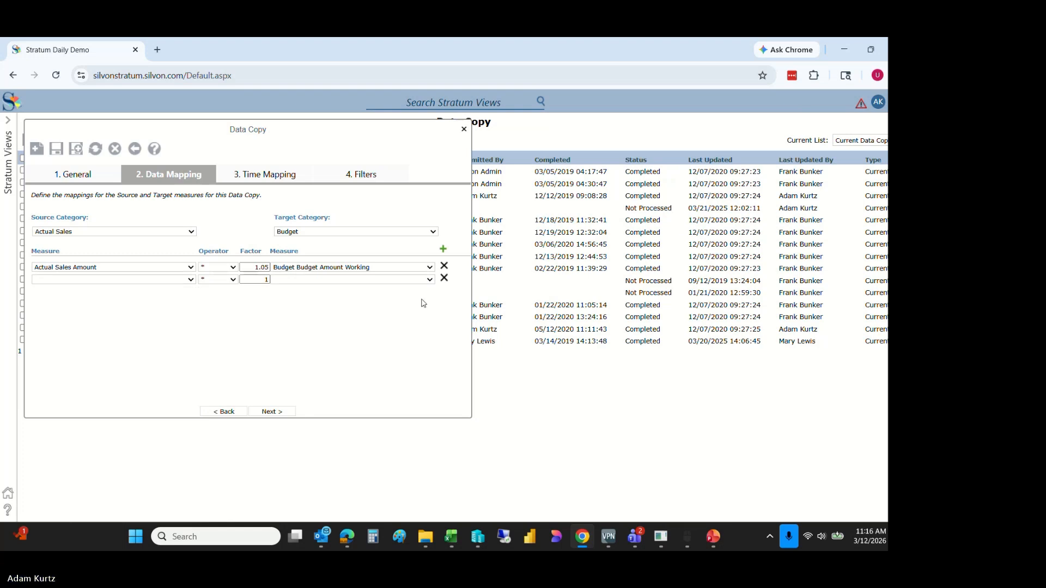
left_click(444, 279)
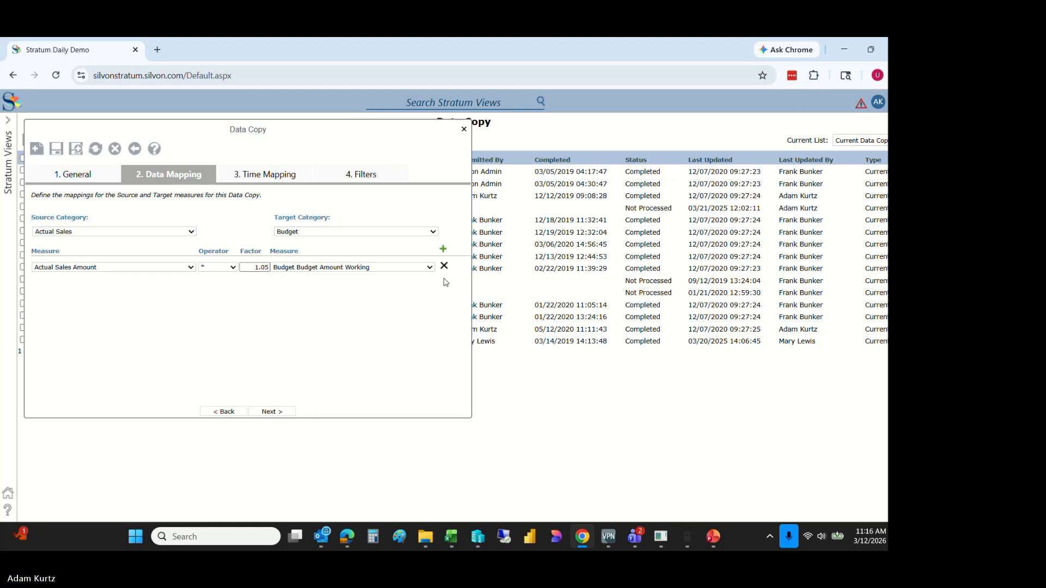
In the time mapping, set the Actual Sales source to the Months time unit, starting from January 2024
left_click(266, 175)
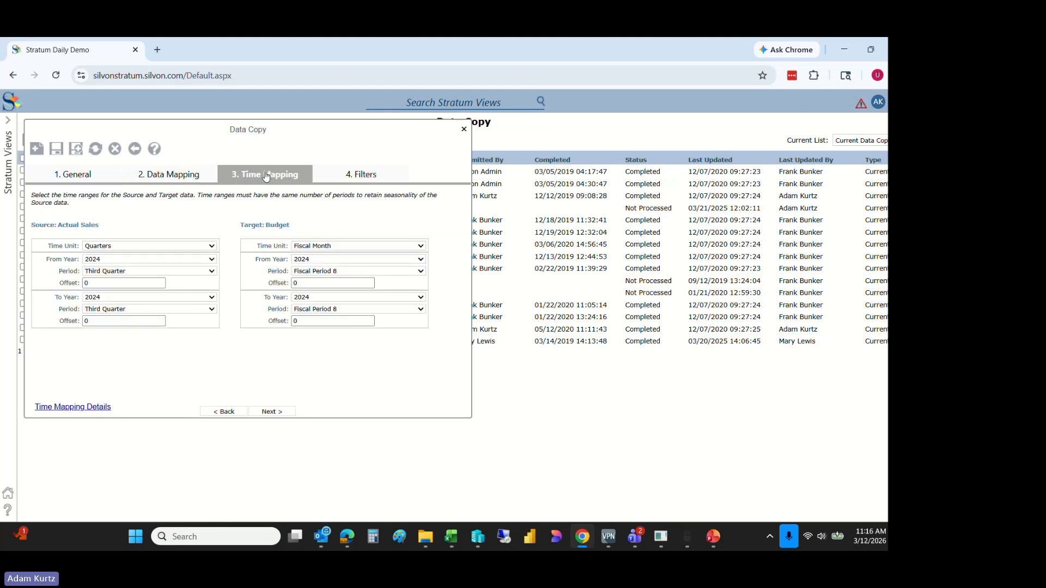
left_click(129, 248)
left_click(101, 300)
left_click(124, 260)
left_click(125, 260)
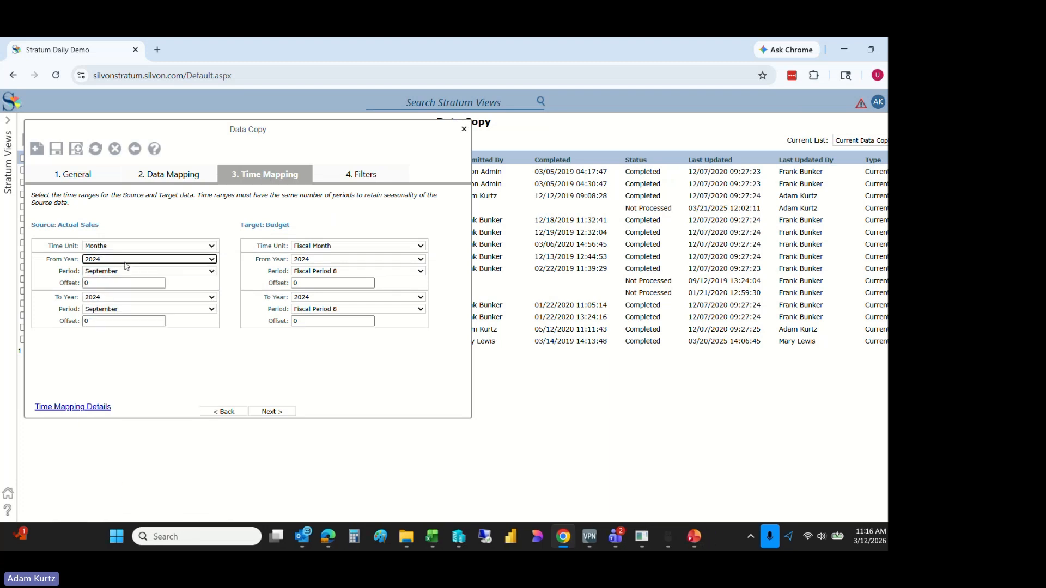
left_click(125, 260)
left_click(124, 261)
left_click(114, 272)
left_click(101, 282)
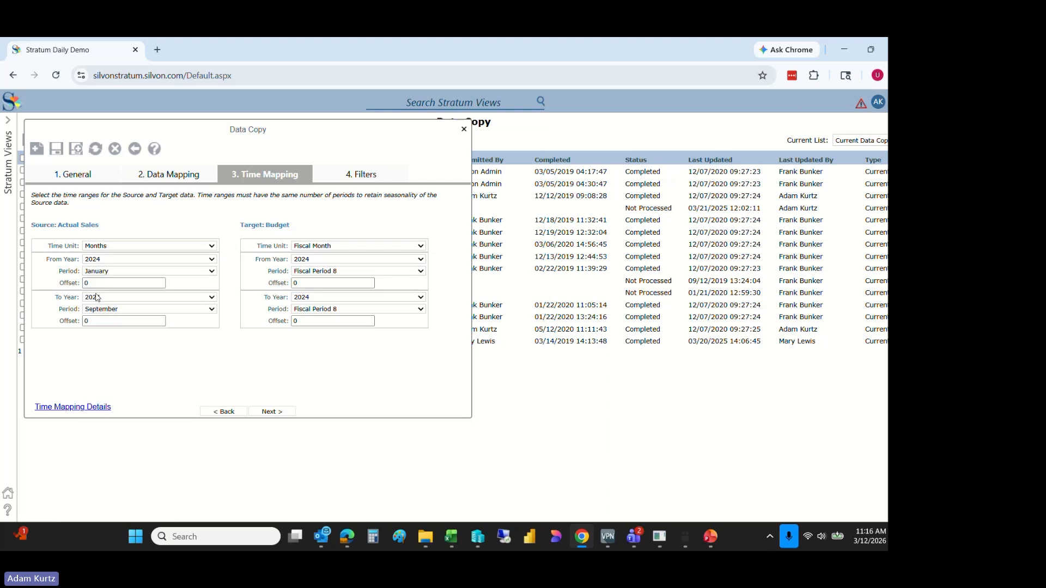
Set the ending period of the Actual Sales source range to December
left_click(119, 310)
left_click(120, 311)
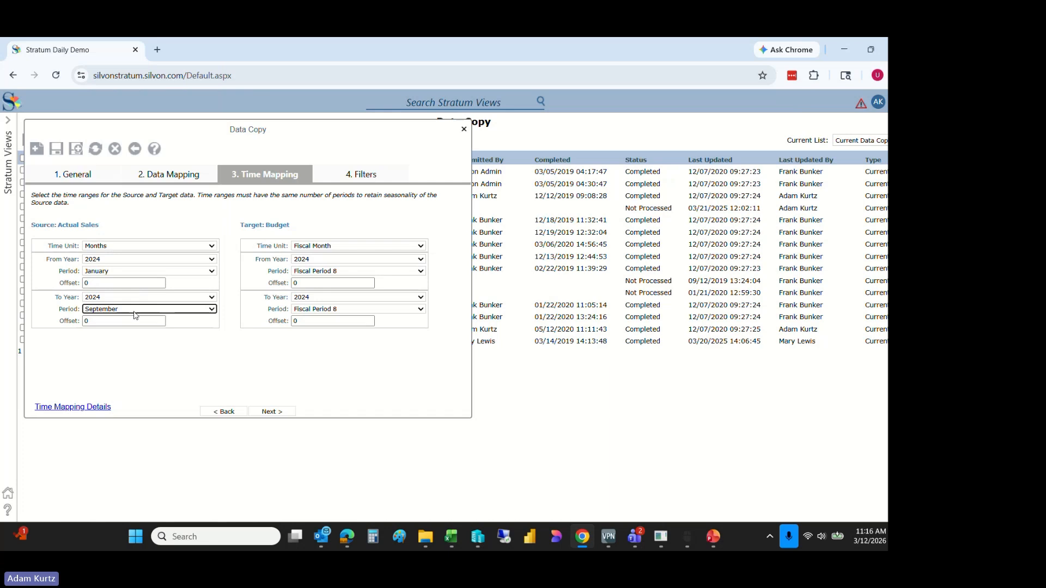
left_click(191, 314)
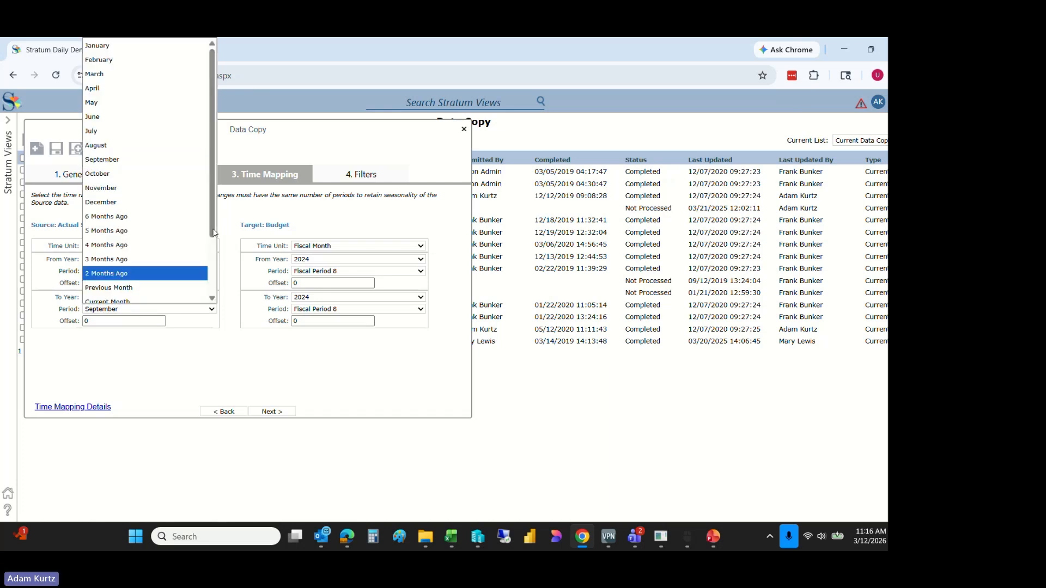
scroll(212, 234, "down", 1)
left_click(104, 192)
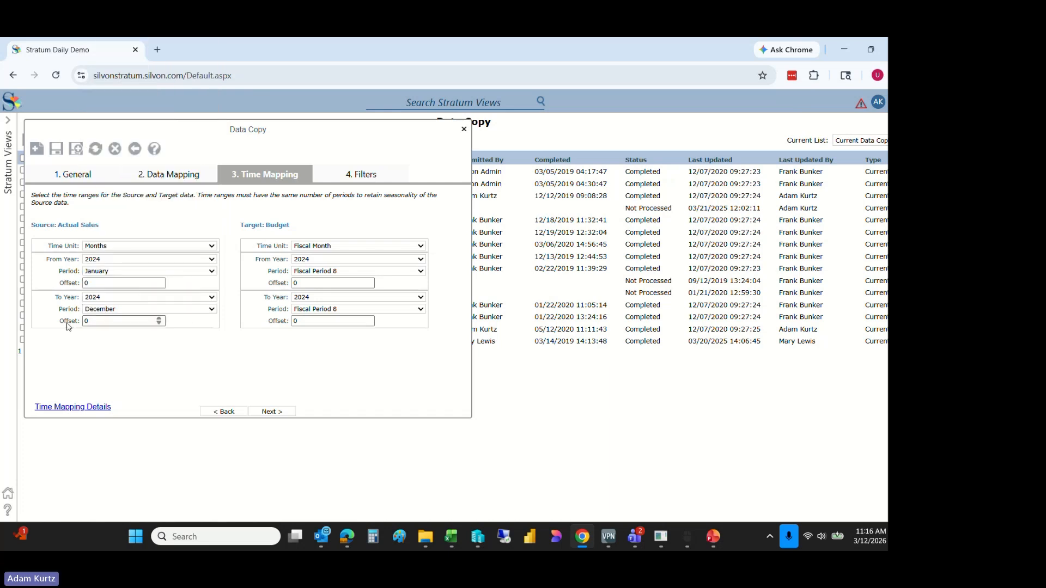
Set the Budget target to the Months time unit, starting from January 2025
left_click(309, 247)
left_click(306, 260)
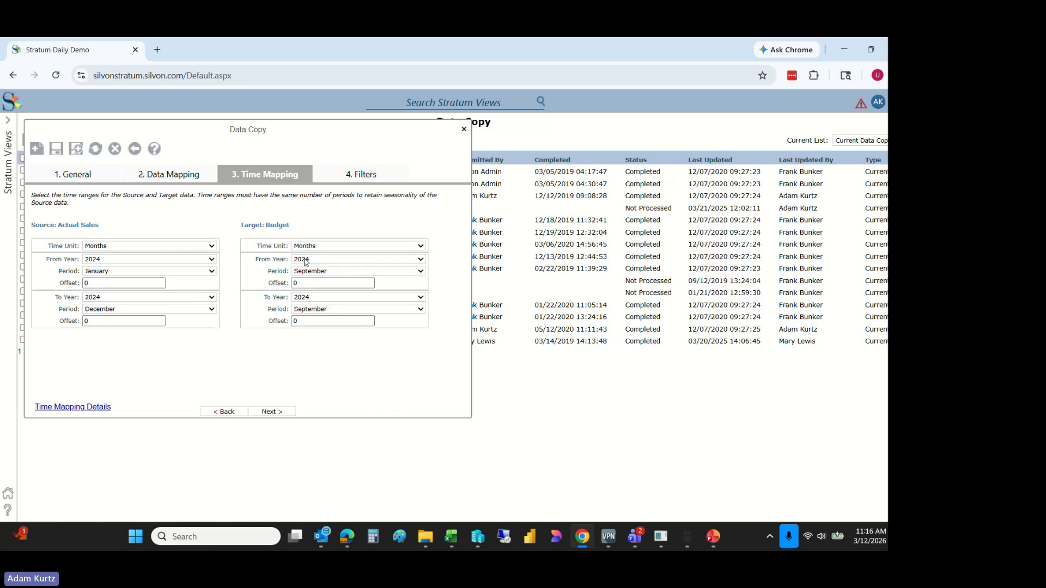
left_click(307, 260)
left_click(323, 447)
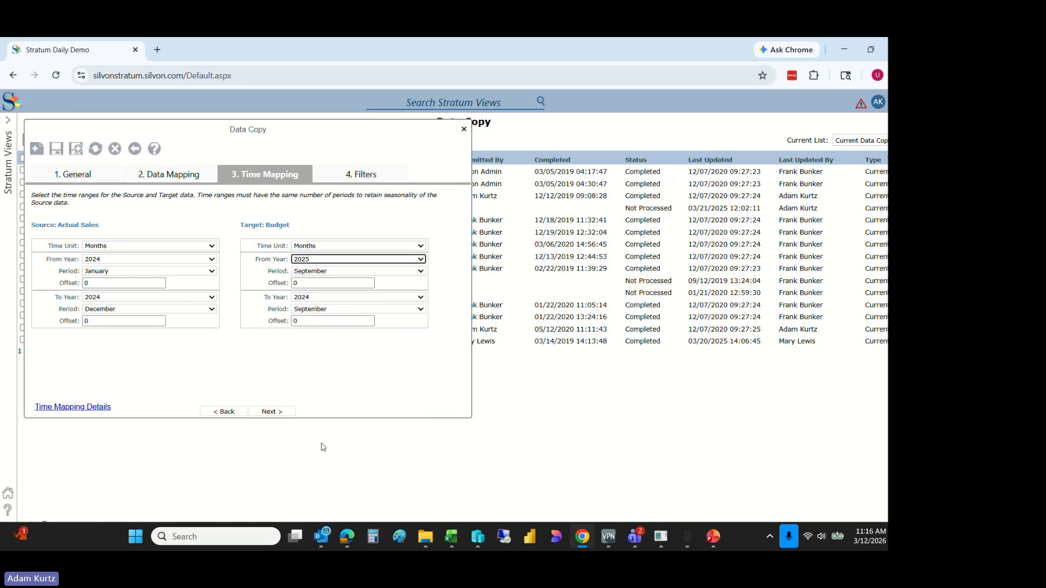
left_click(338, 272)
left_click(330, 288)
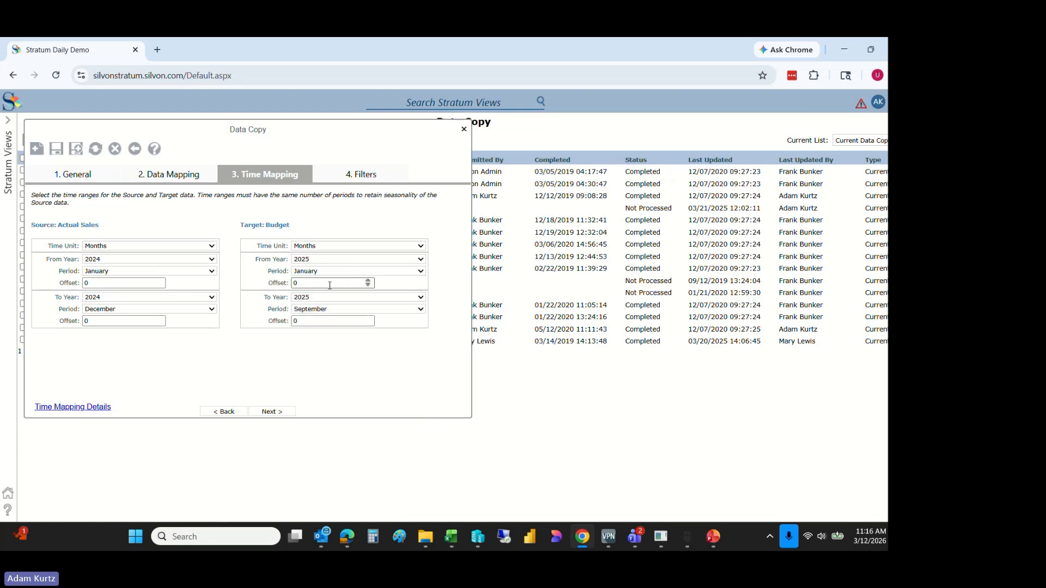
Set the ending period of the Budget target range to December
left_click(304, 310)
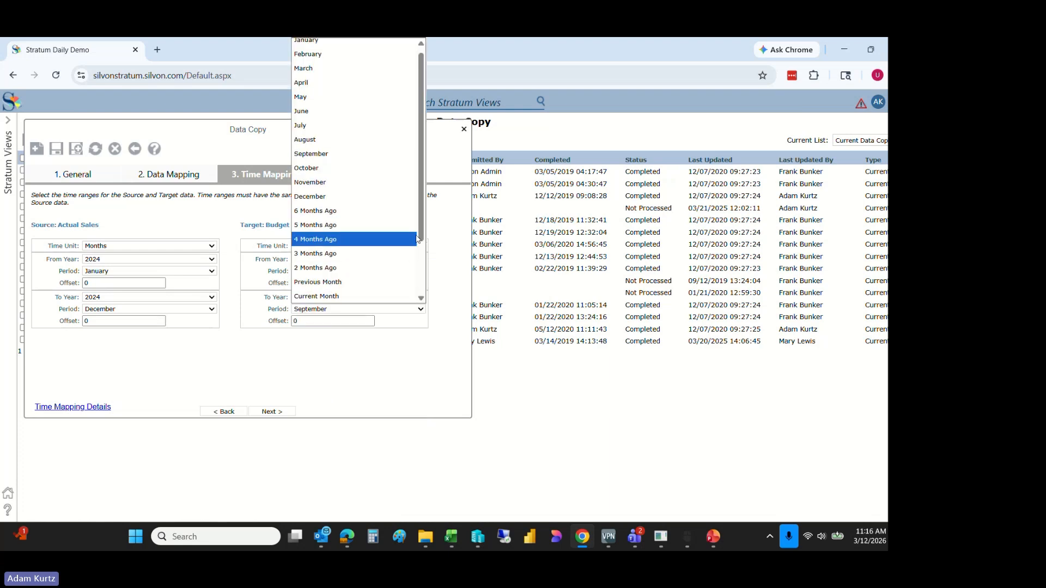
left_click_drag(424, 234, 424, 270)
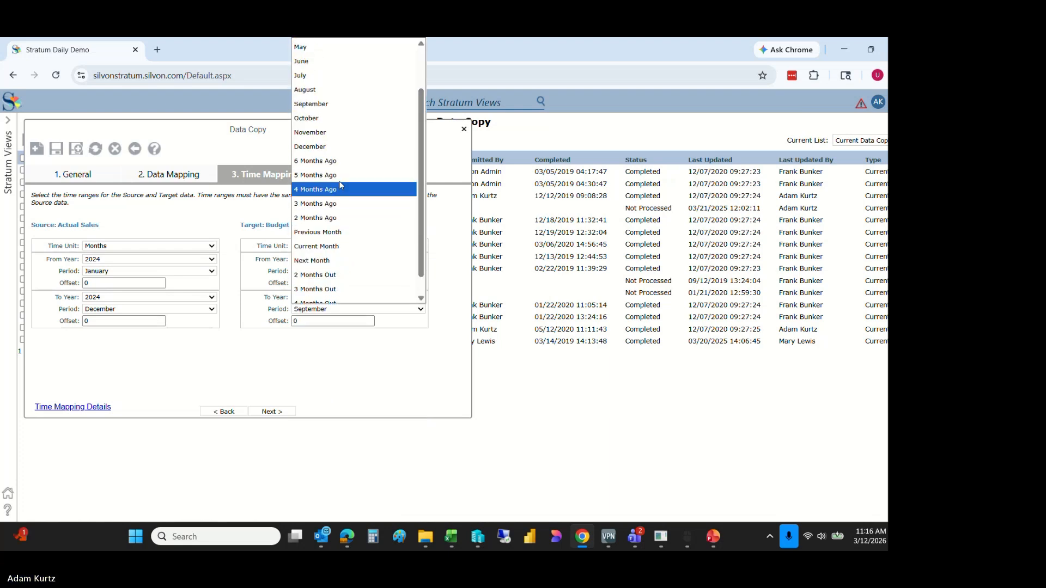
left_click(318, 147)
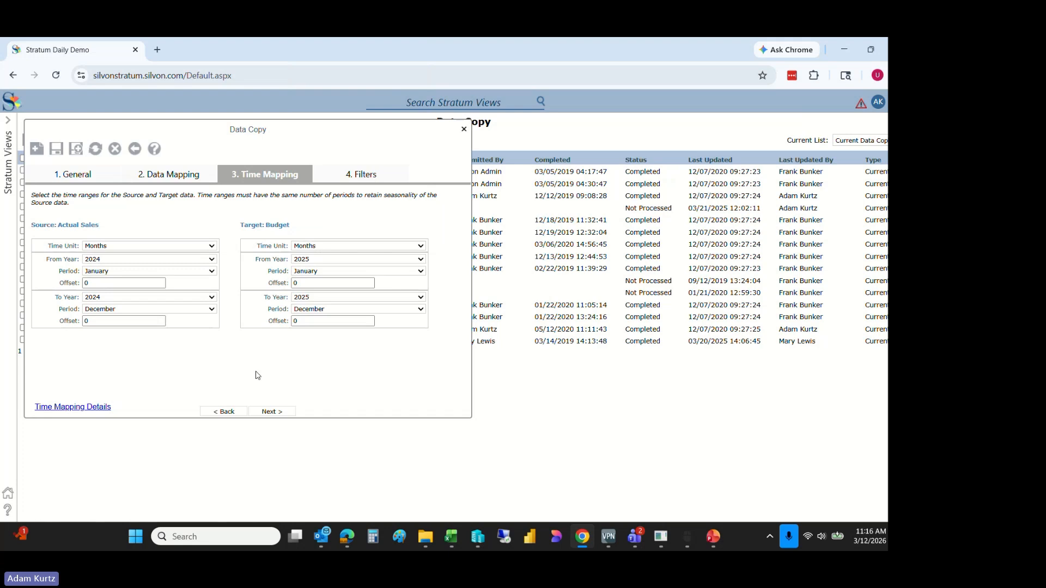
Set the Actual Sales source range to year 2025 and the Budget target range to year 2026
left_click(96, 260)
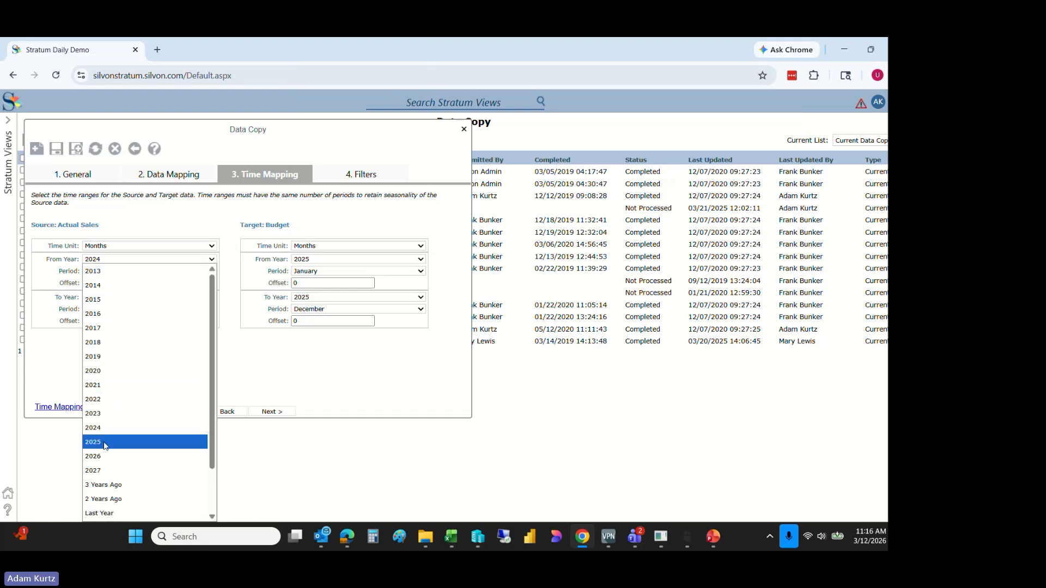
left_click(105, 445)
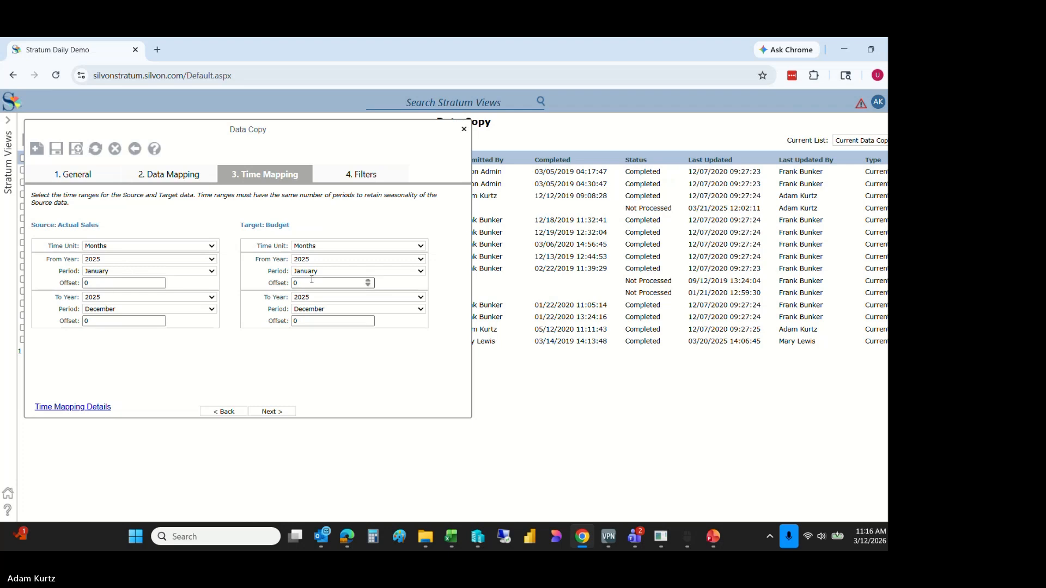
left_click(327, 259)
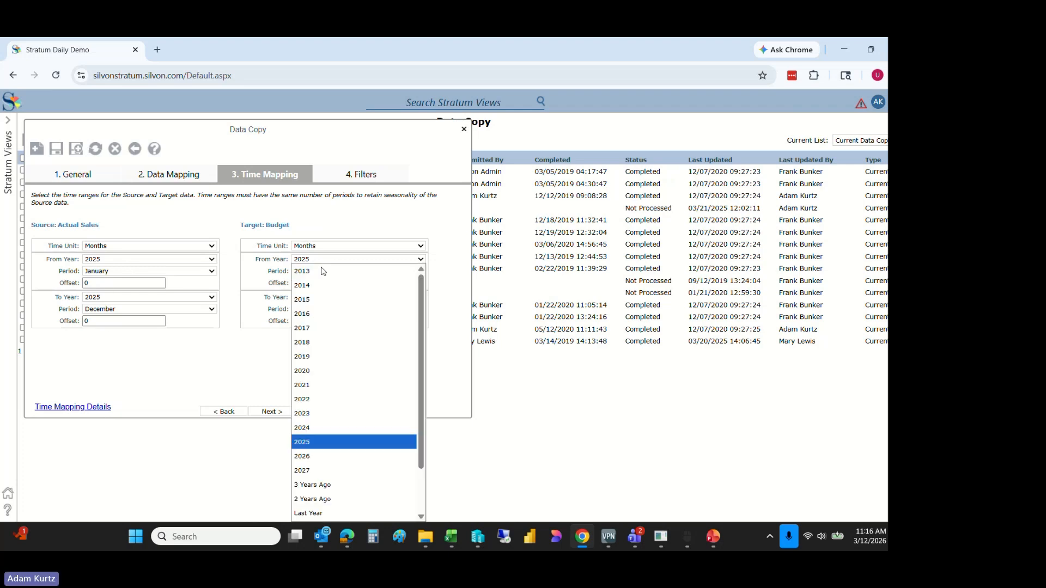
left_click(307, 454)
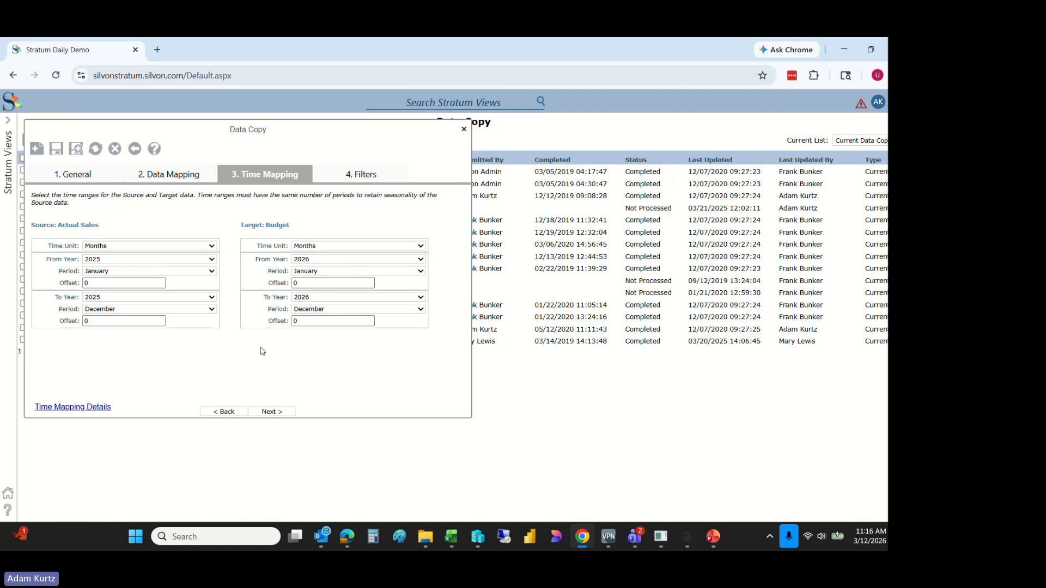
Review the time mapping details pairing each Actual Sales month with its Budget month, including the columns beyond the visible width
left_click(89, 407)
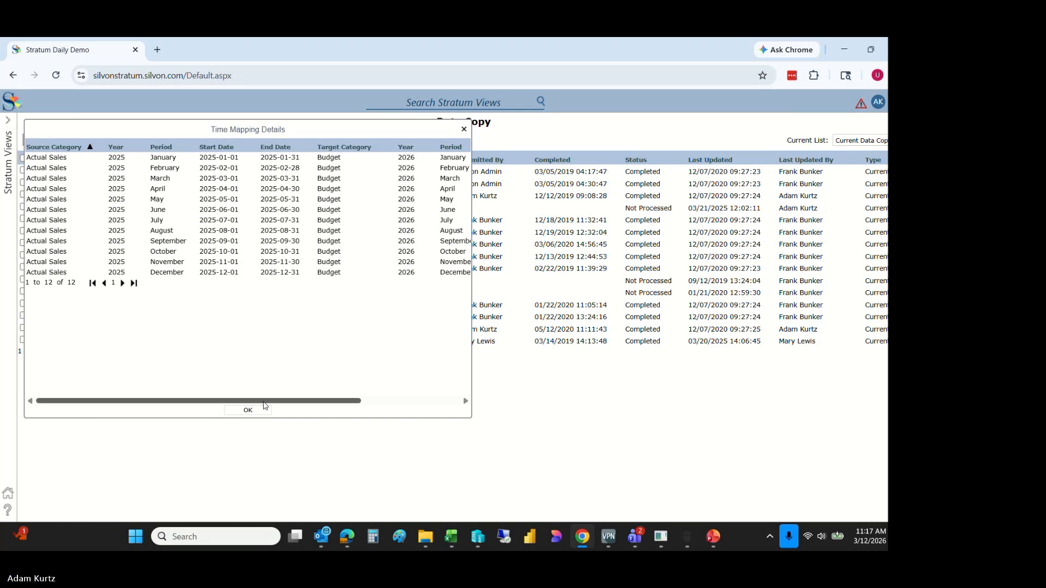
left_click_drag(265, 402, 227, 381)
mouse_move(334, 406)
left_mouse_down()
mouse_move(397, 408)
mouse_move(350, 409)
left_mouse_up()
left_click(247, 410)
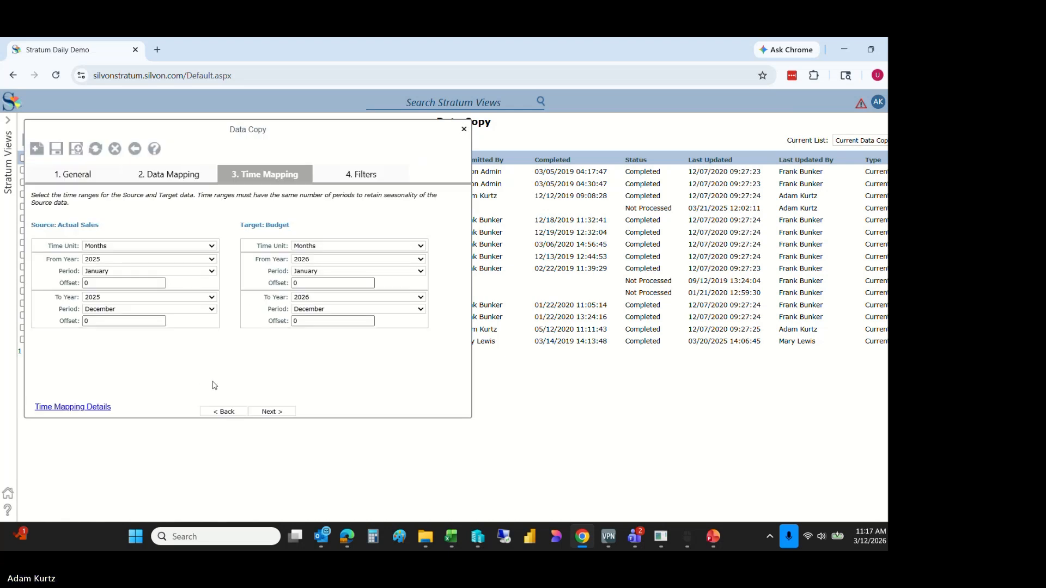
Add a source data filter on the Division level that includes only F, Foodservice Division
left_click(362, 173)
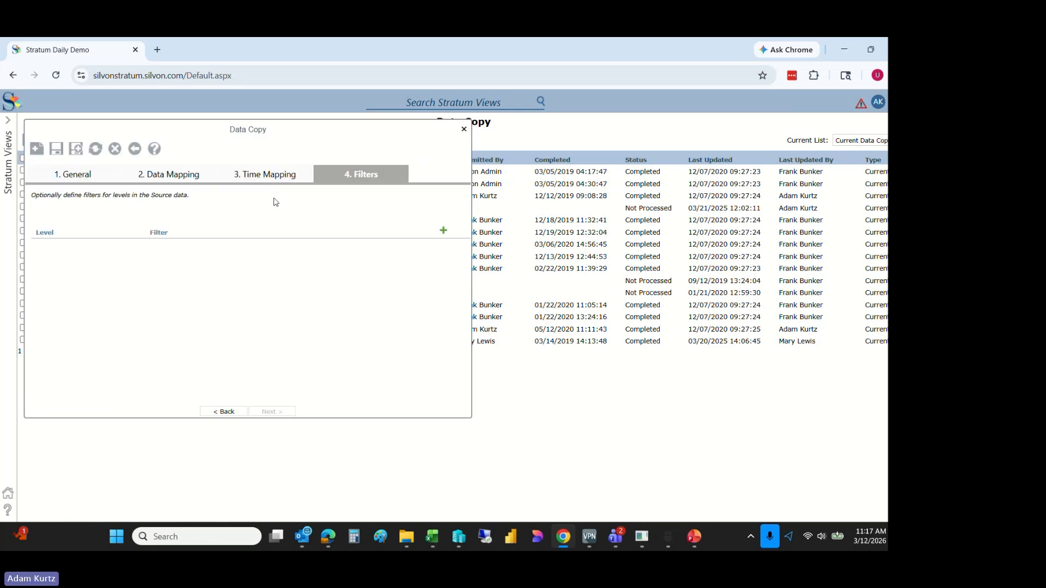
left_click(443, 230)
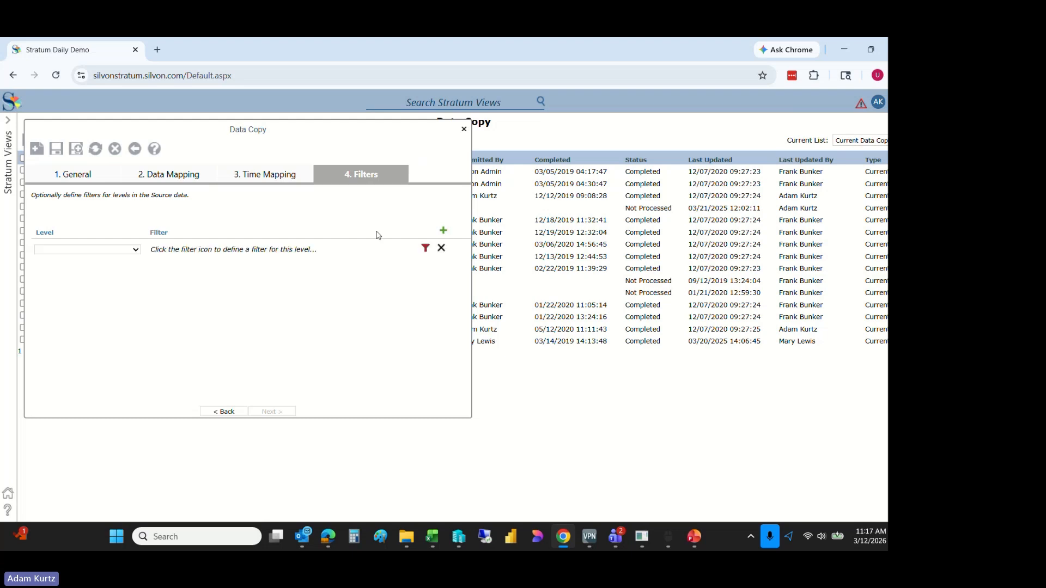
left_click(136, 249)
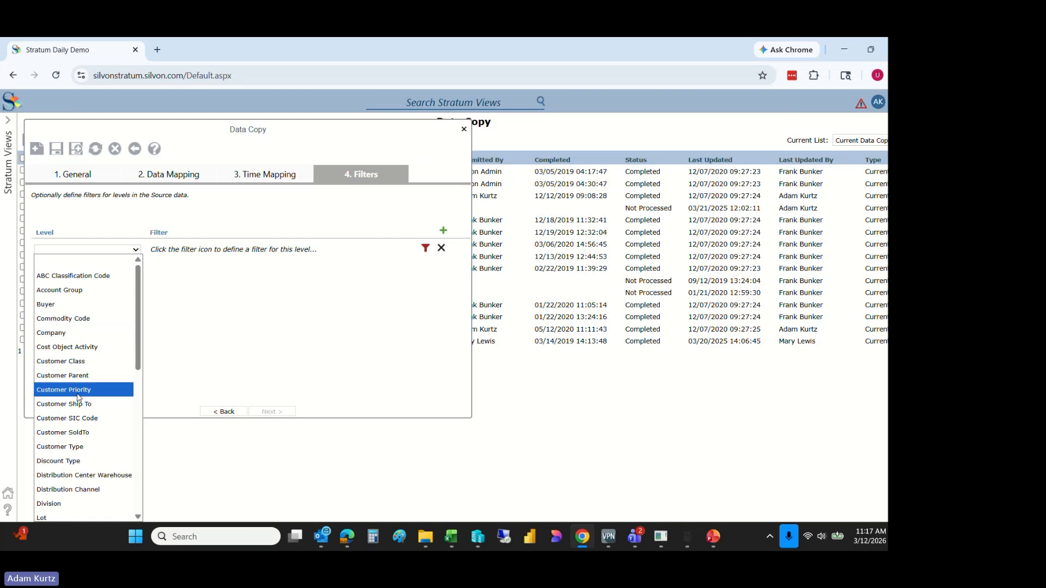
left_click(48, 502)
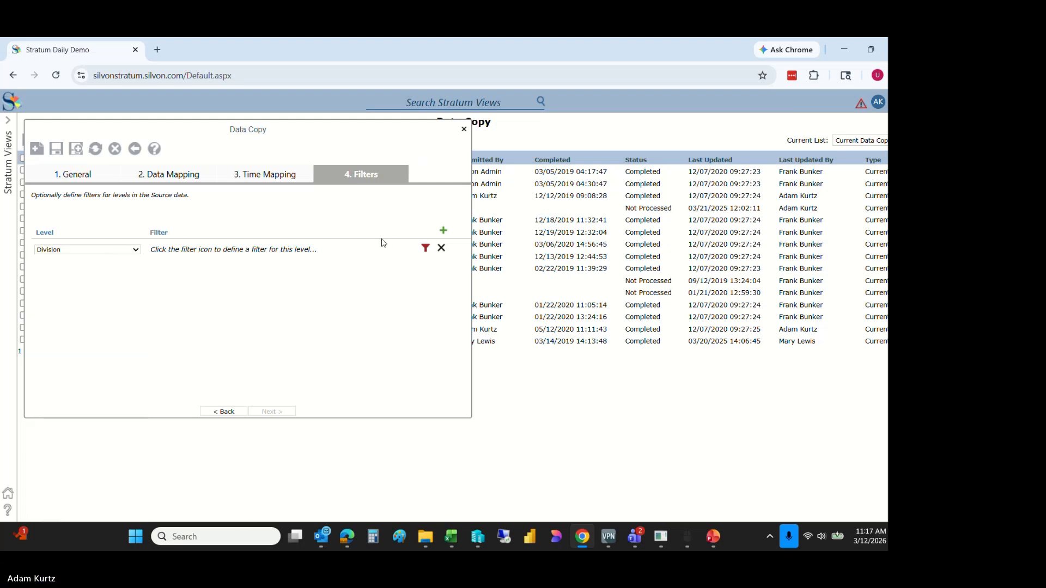
left_click(425, 249)
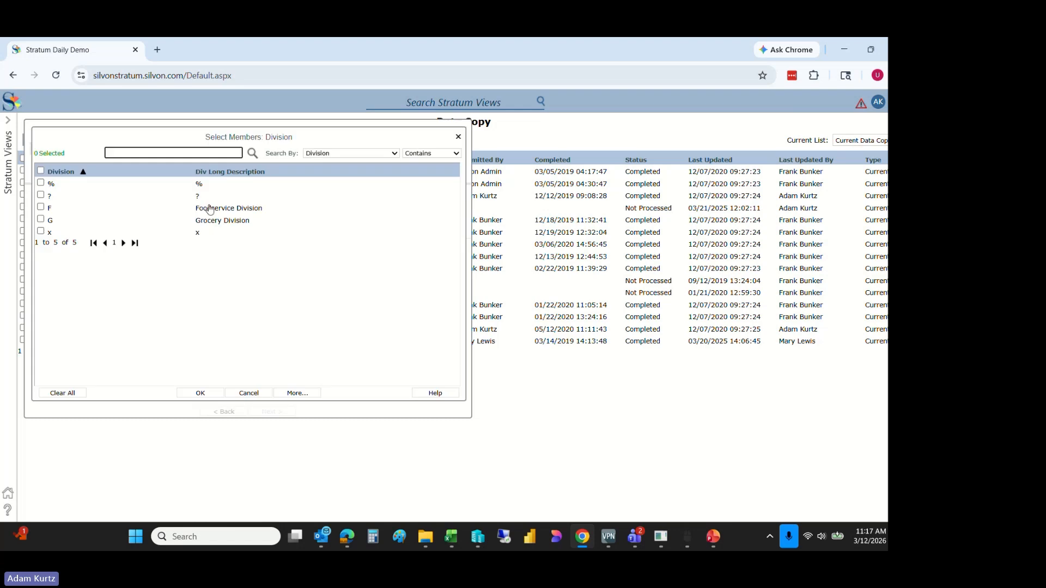
left_click(209, 209)
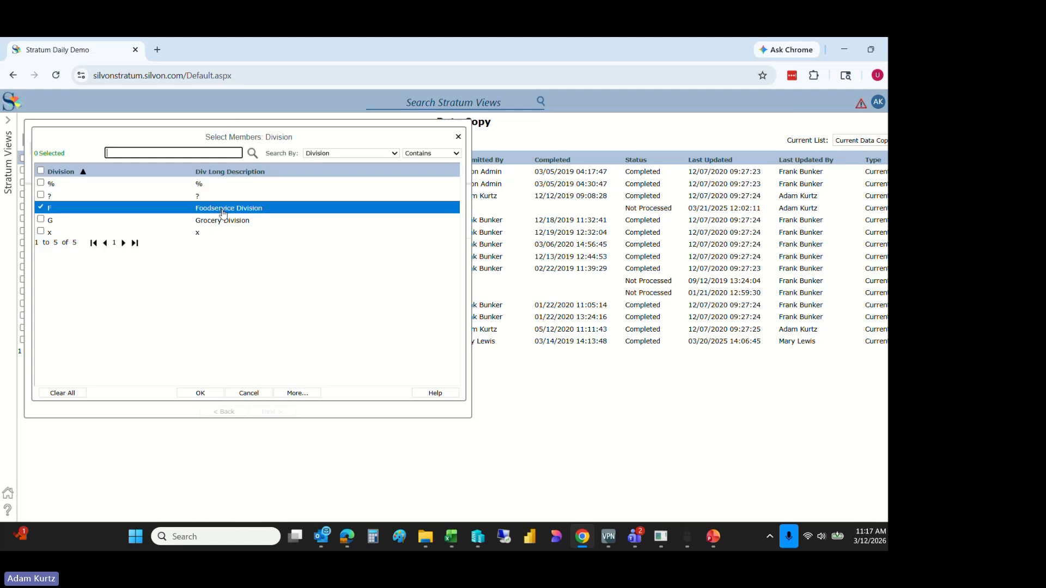
left_click(195, 396)
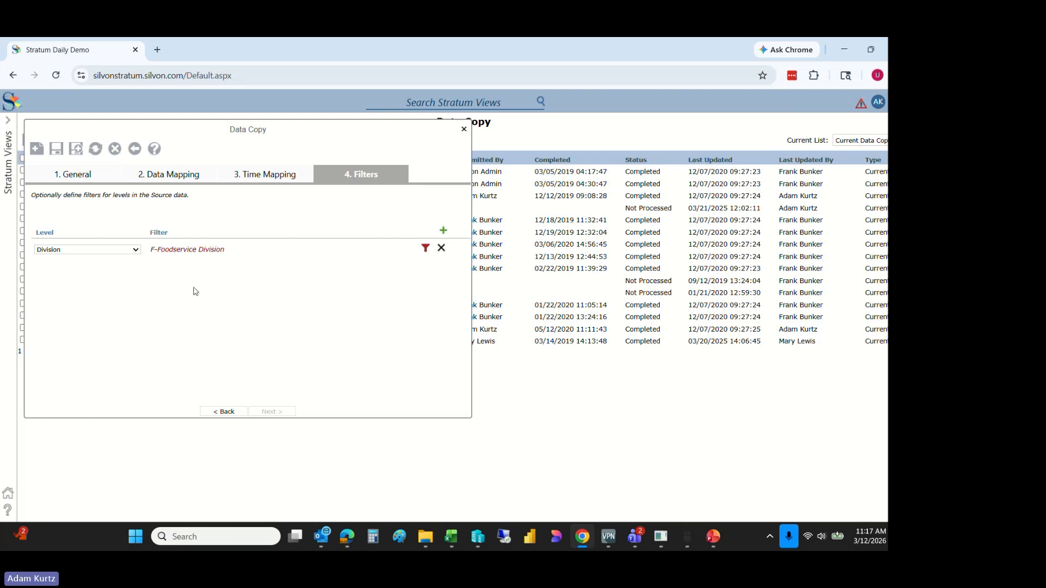
Recheck the data copy's general settings and filter, and leave the data copy without saving it
left_click(175, 183)
left_click(76, 178)
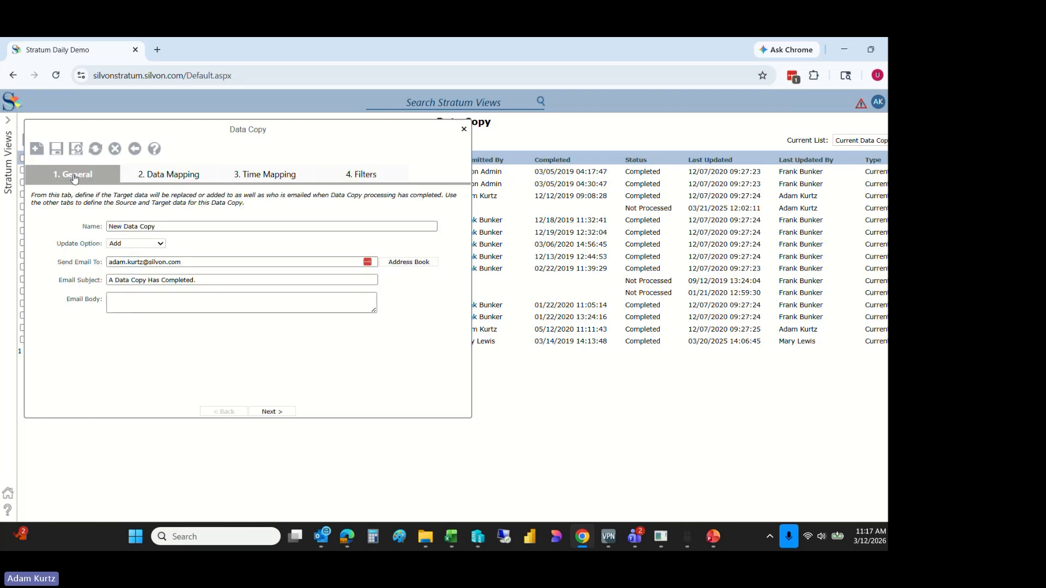
left_click(359, 180)
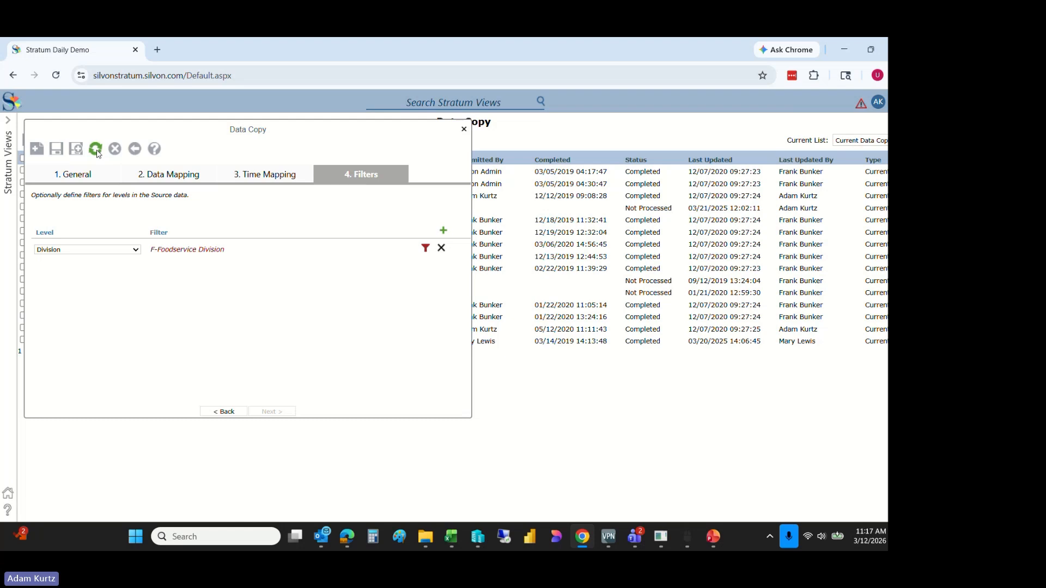
left_click(135, 149)
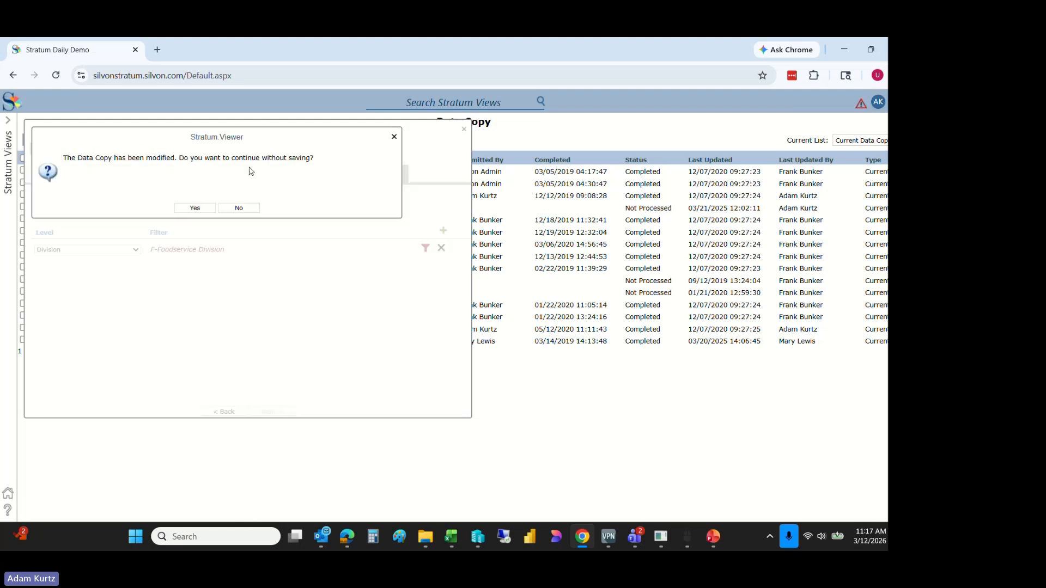
left_click(195, 208)
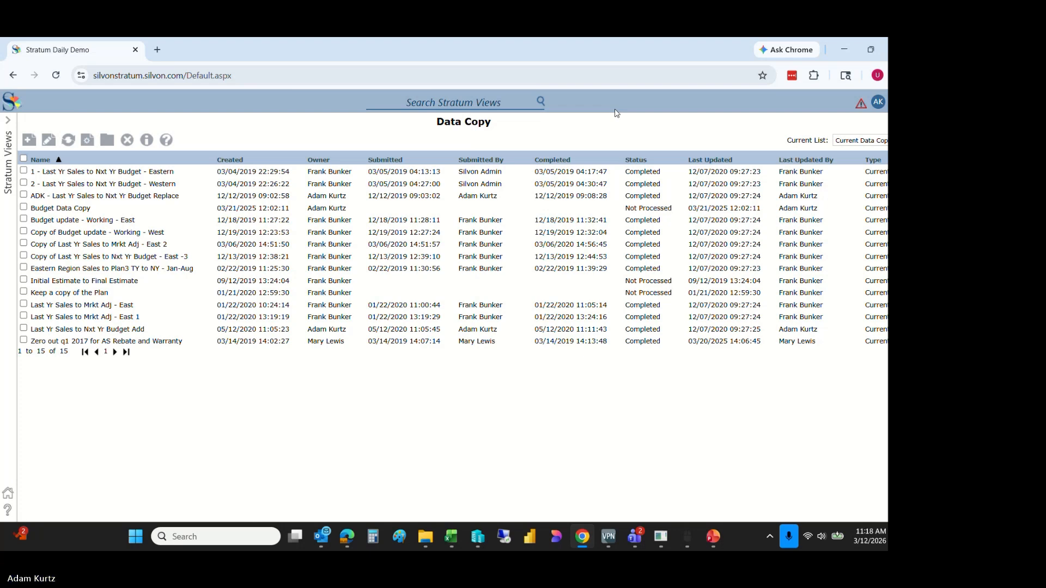
Open the Data Import list among the analyst tools
mouse_move(878, 102)
mouse_move(852, 178)
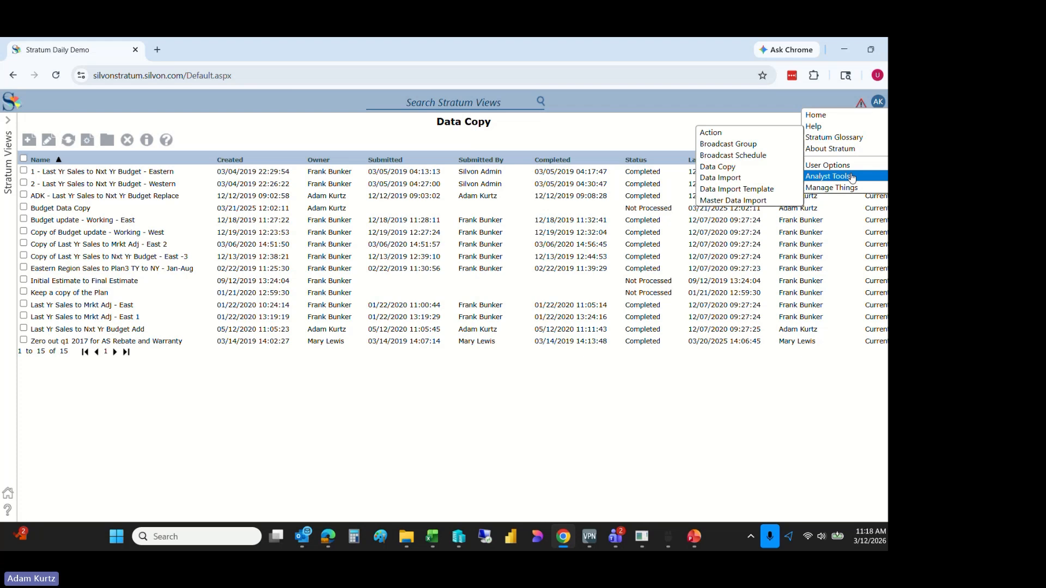
left_click(725, 179)
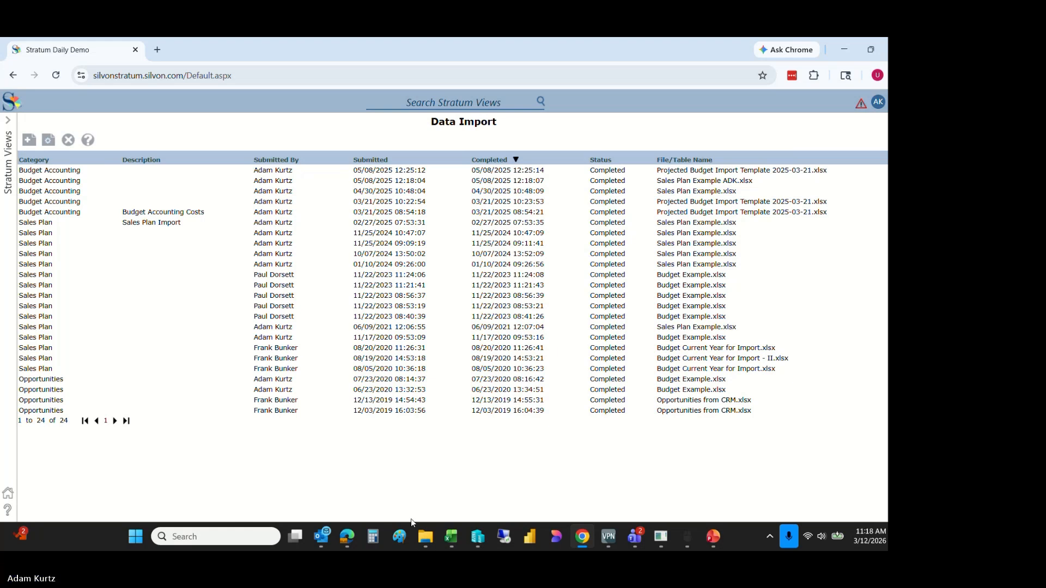
Switch to File Explorer and open the Sales Plan Example ADK workbook from the Demo folder on the Desktop
left_click(421, 544)
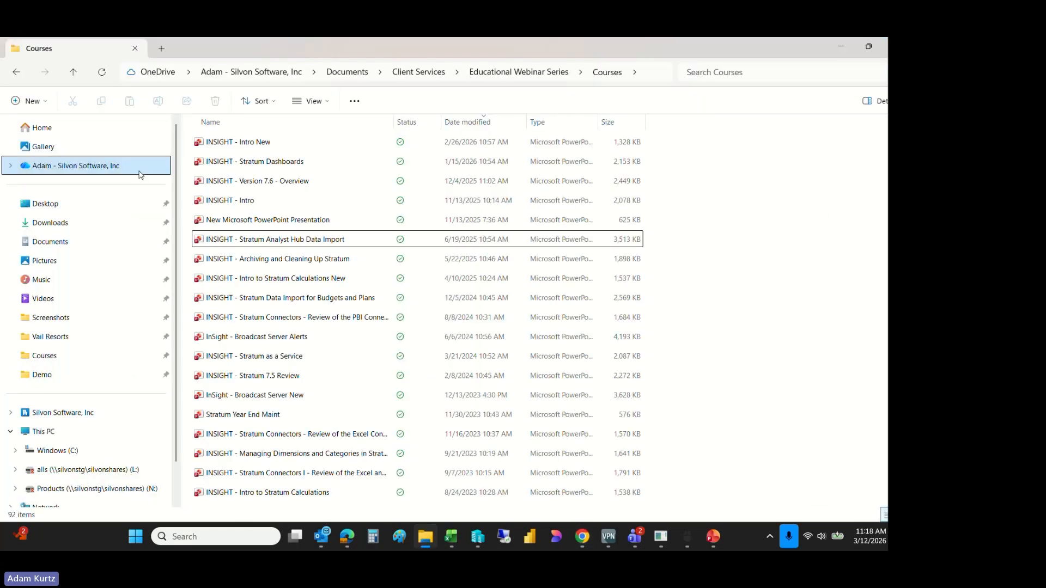
left_click(56, 205)
double_click(218, 162)
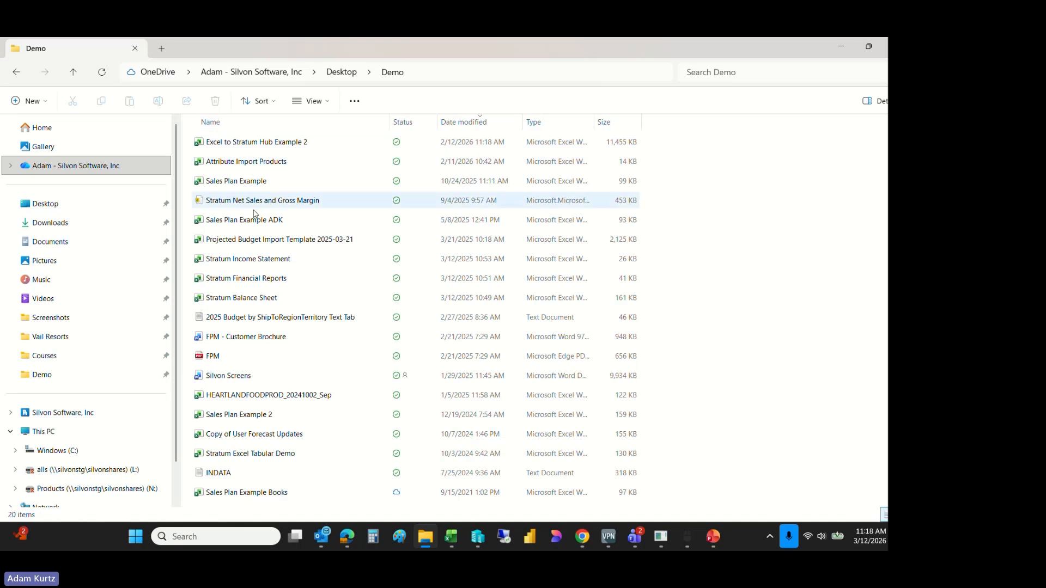
left_click(263, 226)
double_click(263, 228)
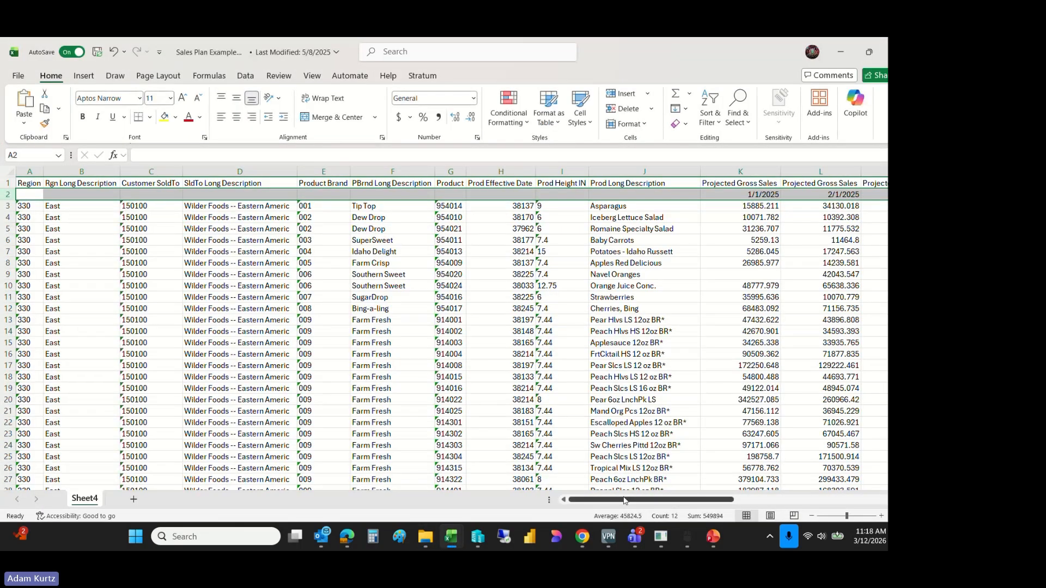
Examine the header row of the sales plan sheet, from Region across to the monthly Projected Gross Sales columns
mouse_move(625, 500)
left_mouse_down()
mouse_move(582, 505)
mouse_move(672, 494)
mouse_move(609, 498)
left_mouse_up()
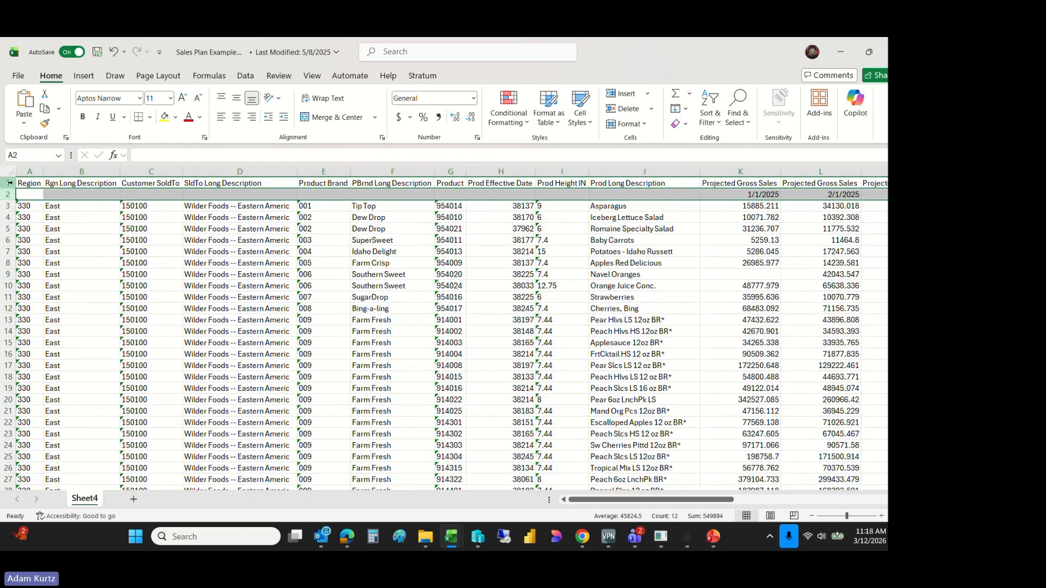
left_click(17, 183)
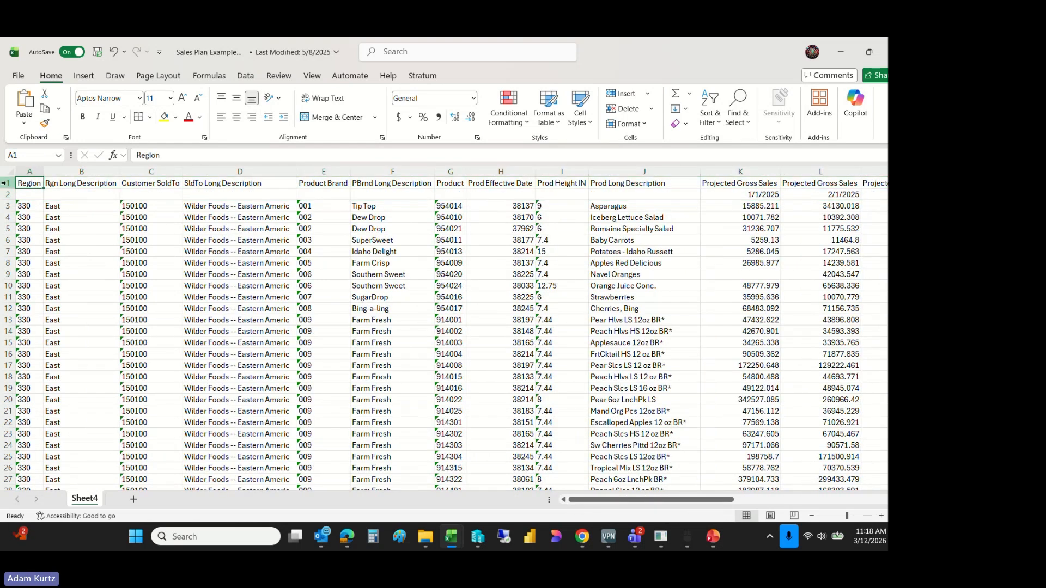
left_click(4, 183)
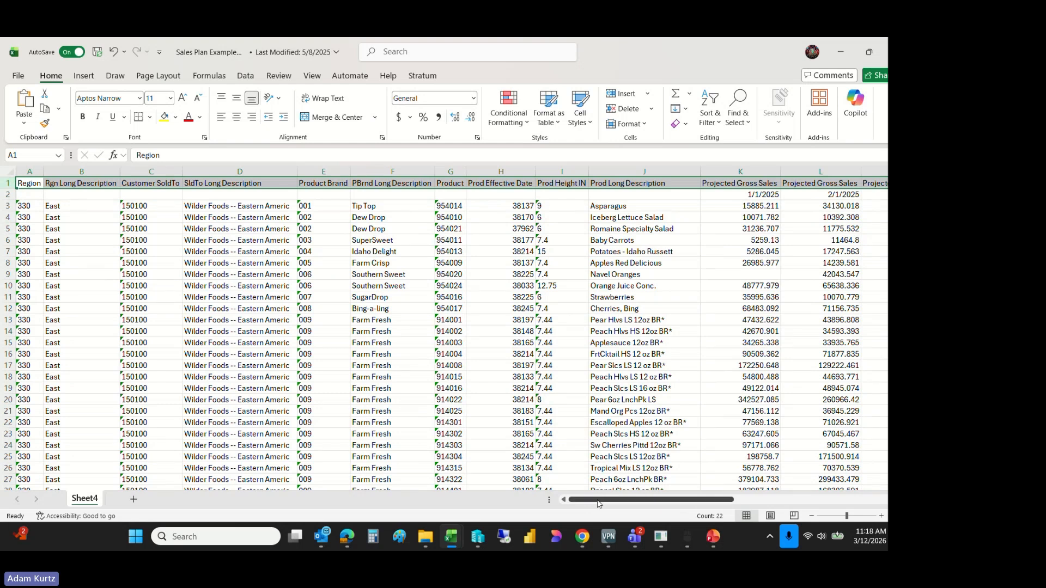
left_click_drag(598, 503, 598, 504)
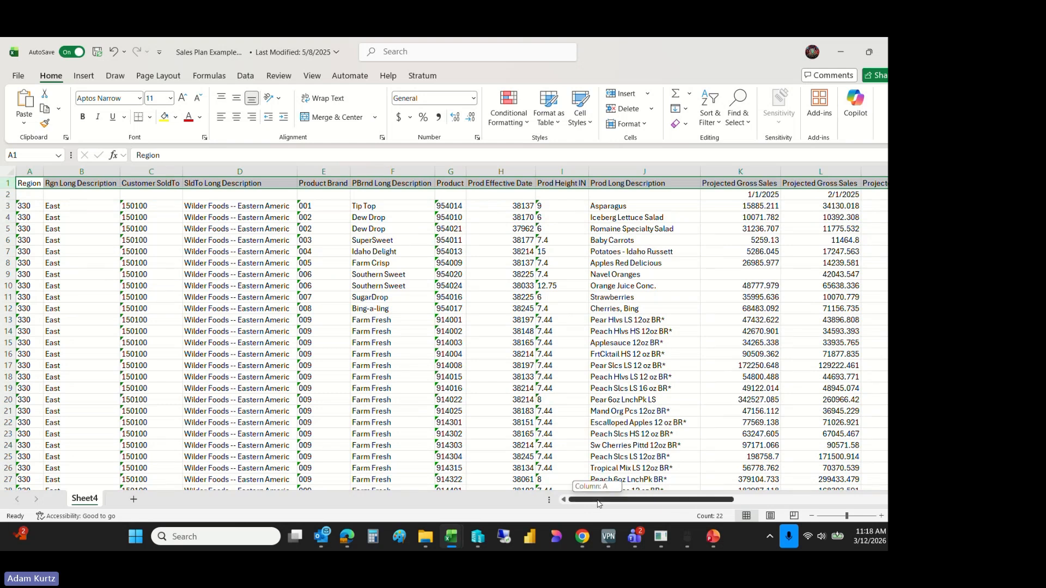
left_click_drag(598, 504, 593, 503)
left_click_drag(593, 503, 660, 517)
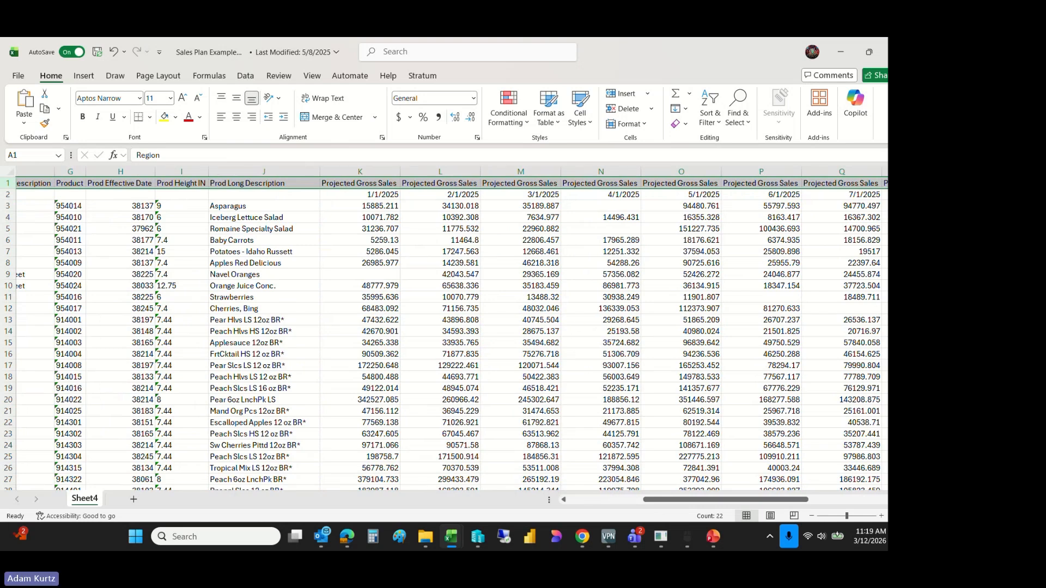
scroll(700, 184, "down", 9)
scroll(701, 184, "up", 9)
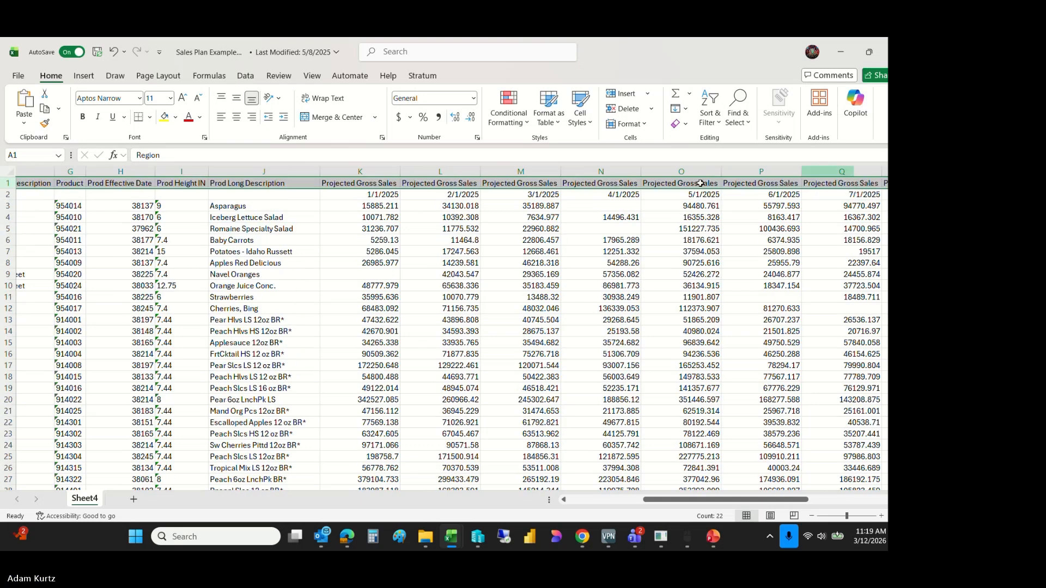
Check the month dates in row 2 beneath the Projected Gross Sales headers, from column K to N
left_click(380, 196)
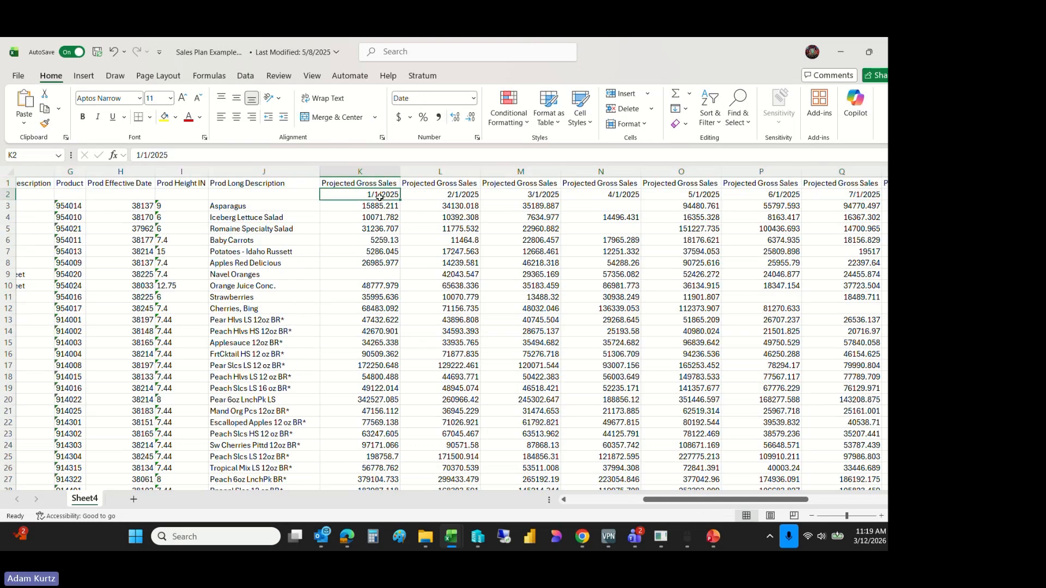
left_click(443, 193)
left_click(504, 193)
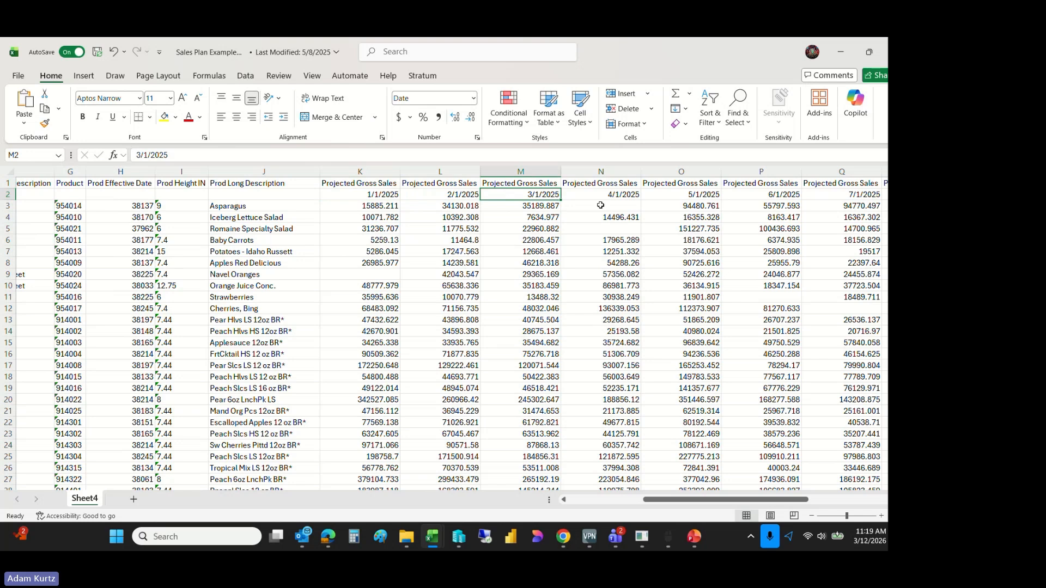
left_click(615, 194)
left_click_drag(707, 500, 585, 470)
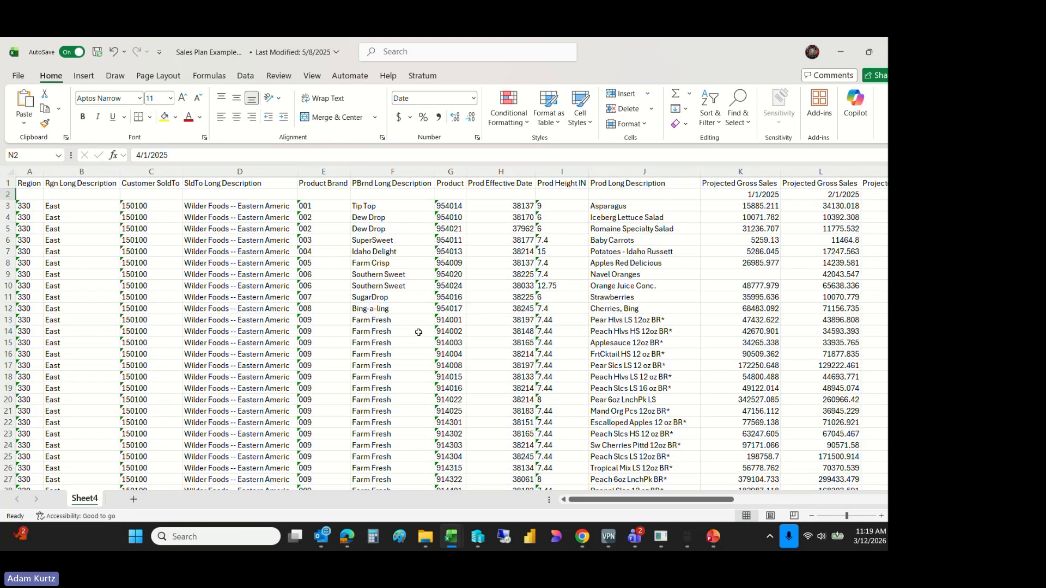
Close the sales plan workbook and open the text file 2025 Budget by ShipToRegionTerritory Text Tab from the Demo folder
left_click(895, 51)
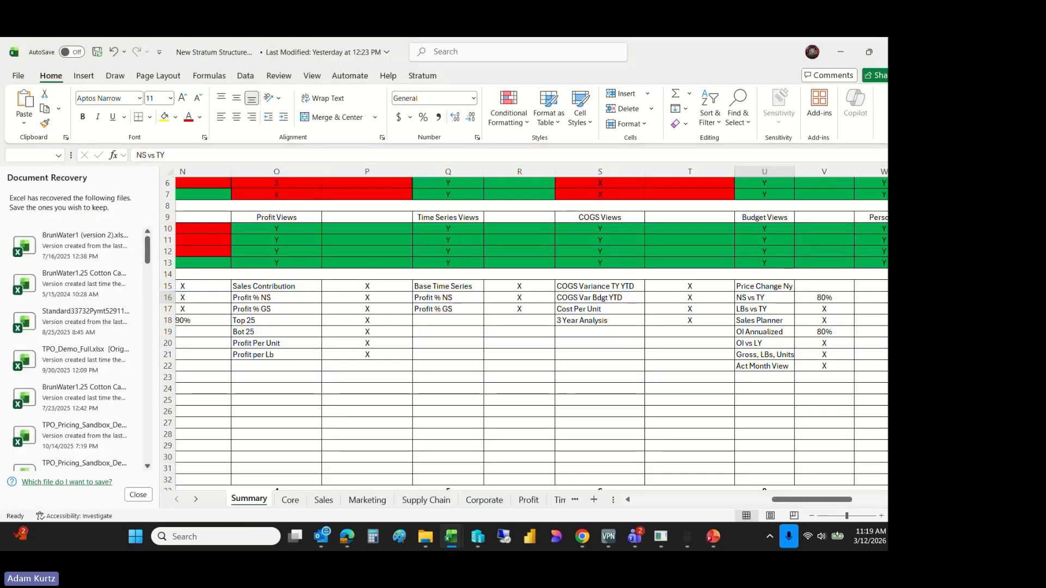
left_click(840, 52)
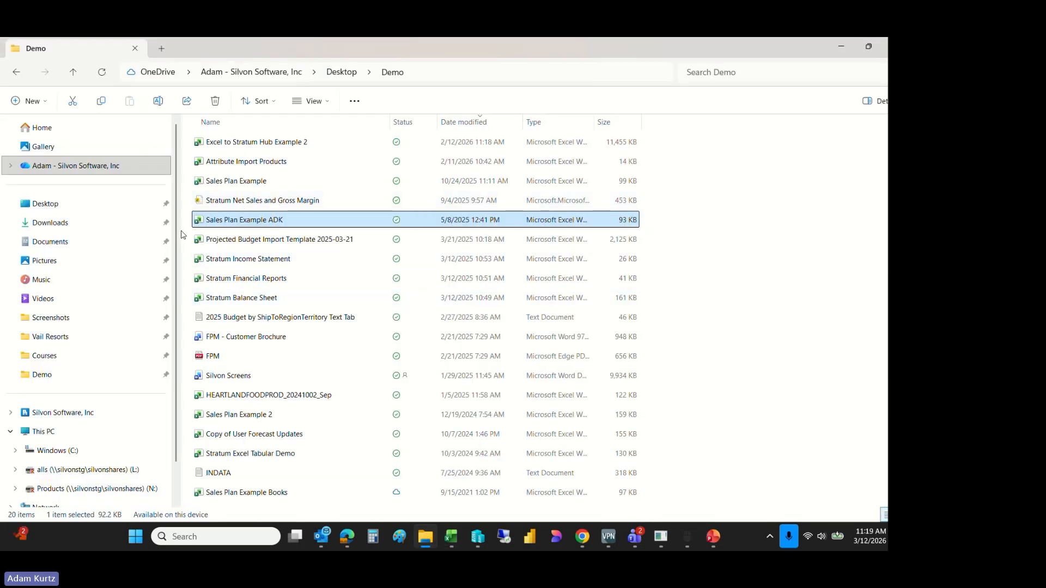
left_click(204, 317)
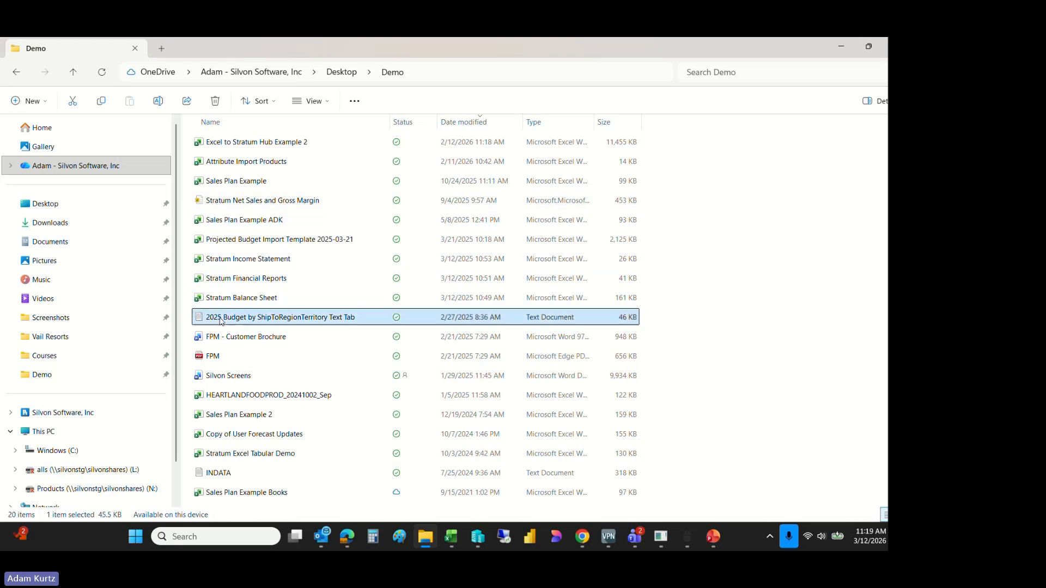
key("Return")
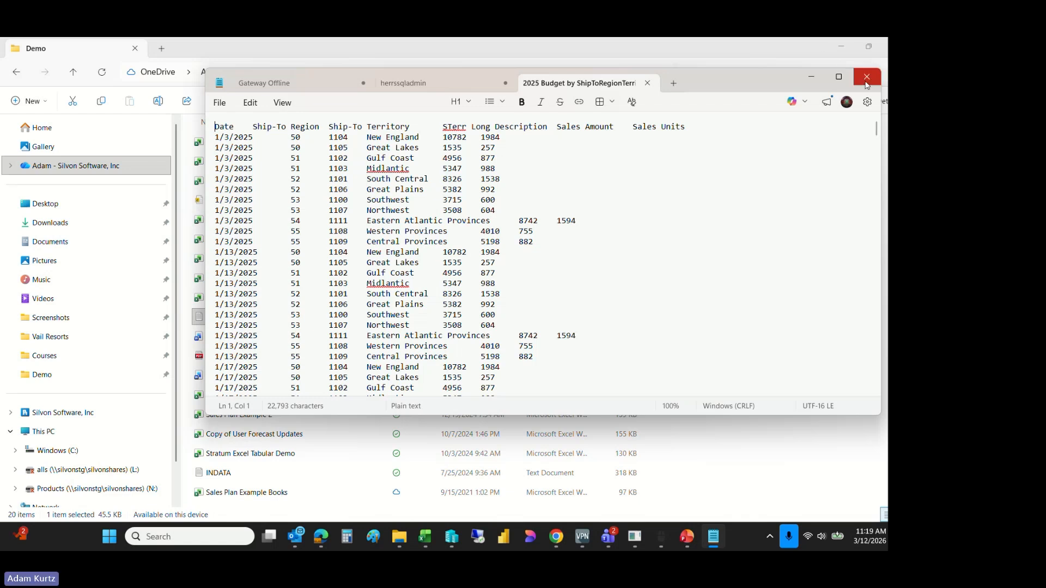
Minimize the text file, switch to Stratum in Chrome and start a new data import from the Sales Plan Example ADK workbook
left_click(810, 80)
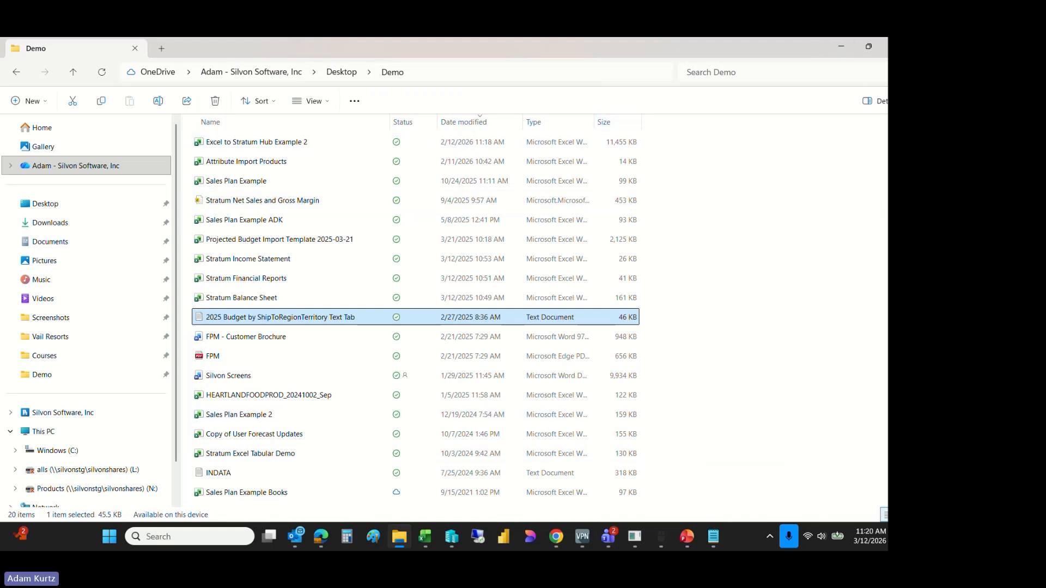
left_click(556, 536)
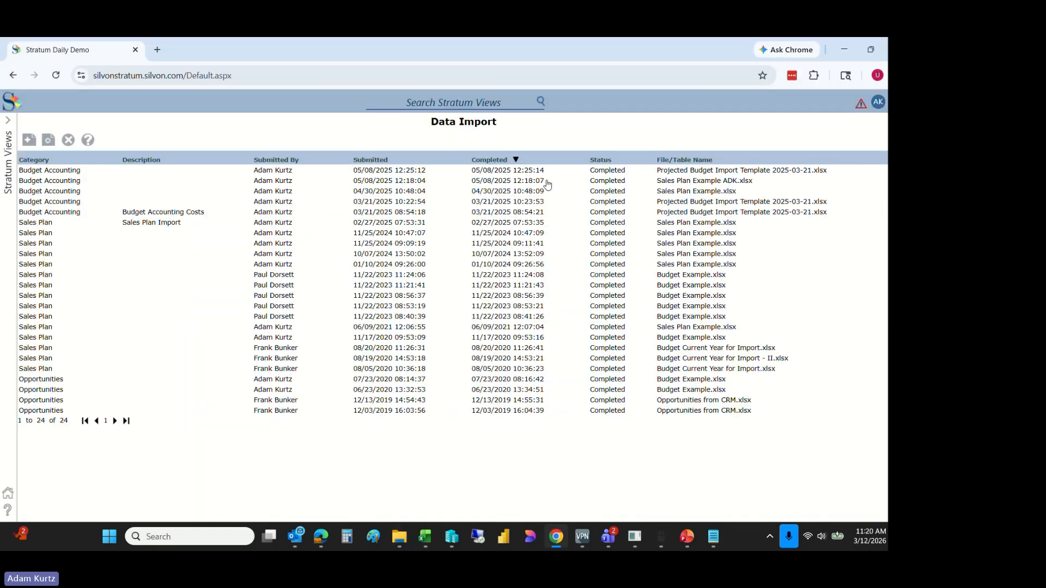
left_click(29, 141)
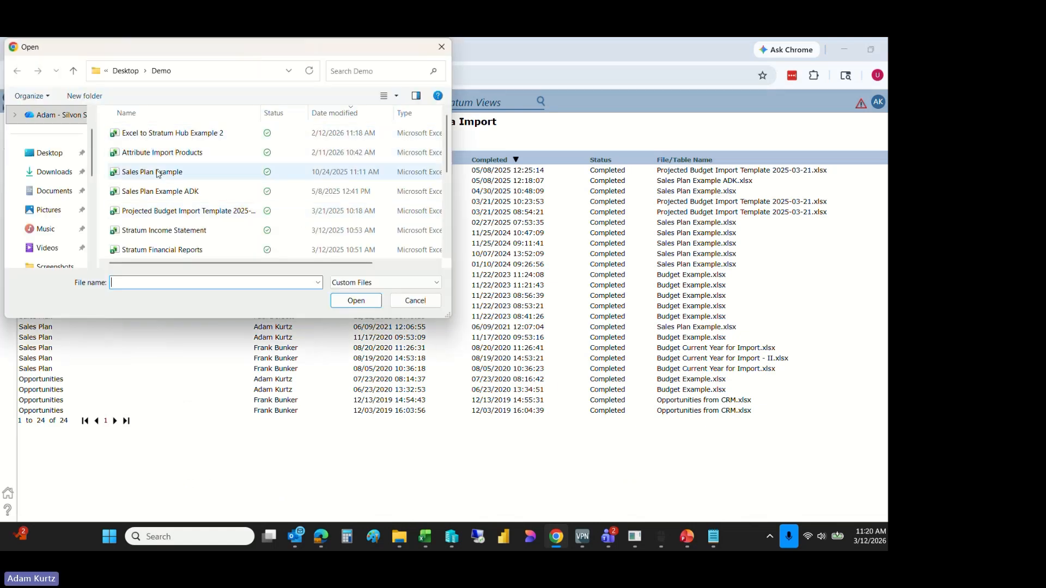
left_click(166, 191)
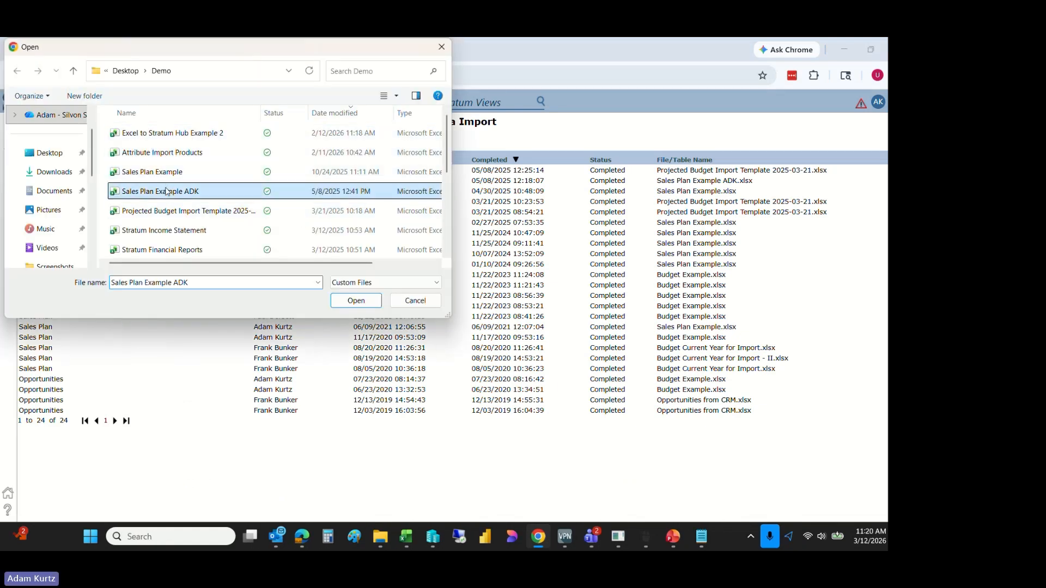
left_click(355, 302)
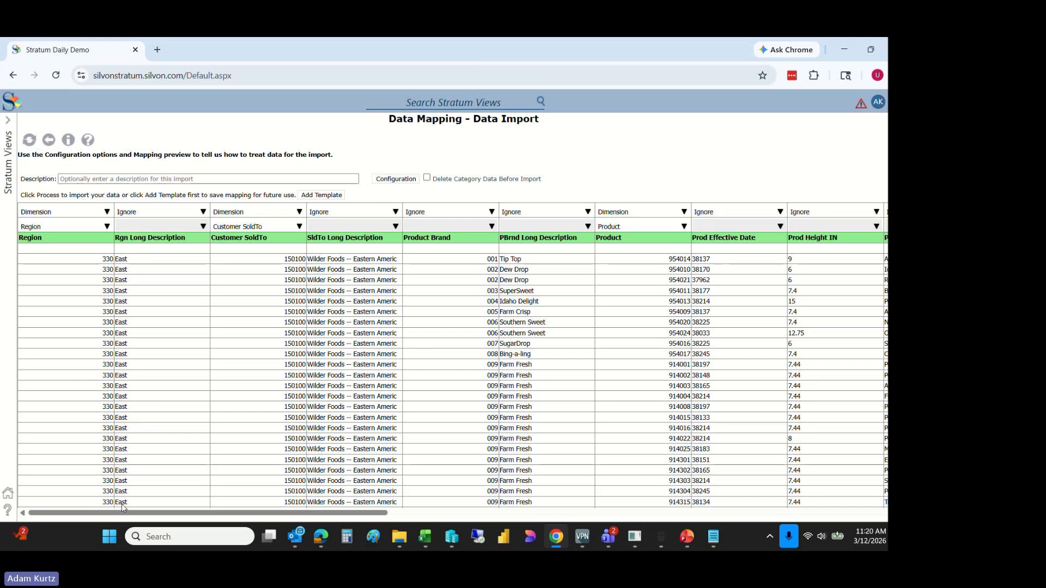
Try to process the Sales Plan Example ADK import with its current column mapping
left_click_drag(118, 516, 79, 512)
left_click(30, 140)
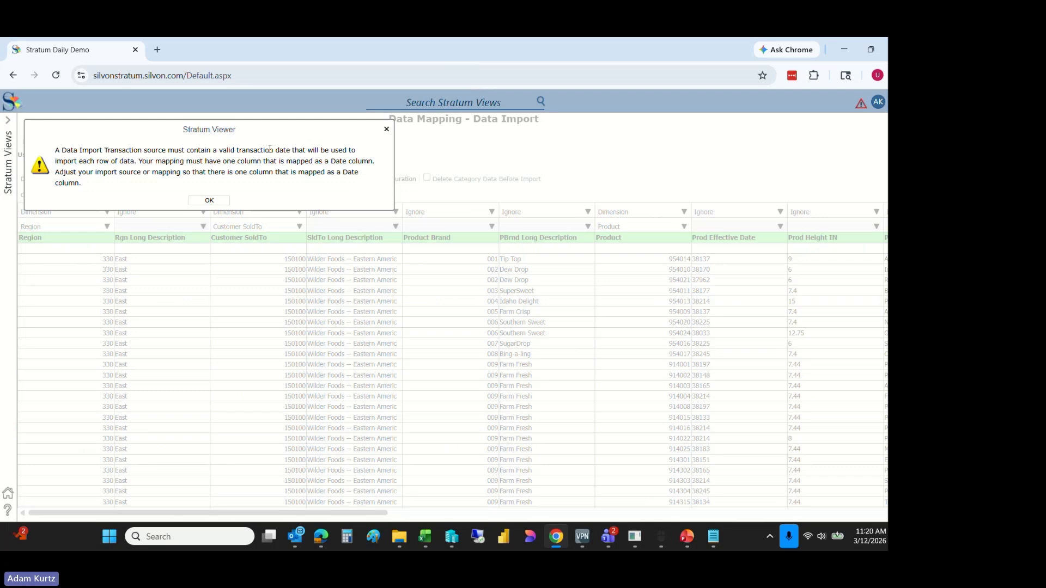
left_click(386, 130)
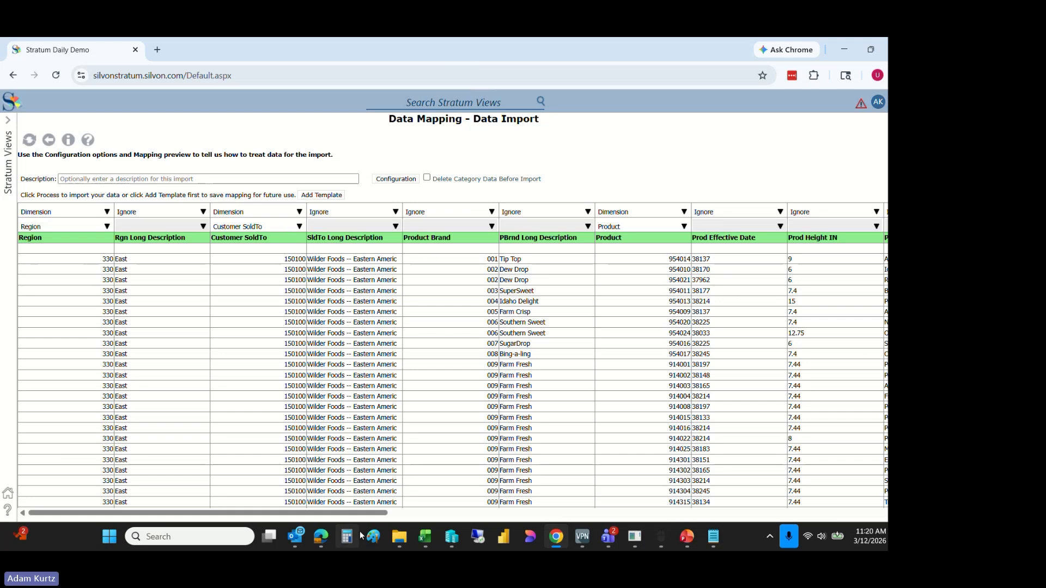
Review the workbook's column mappings and the month dates across the Projected Gross Sales measure columns
left_click_drag(354, 513, 459, 505)
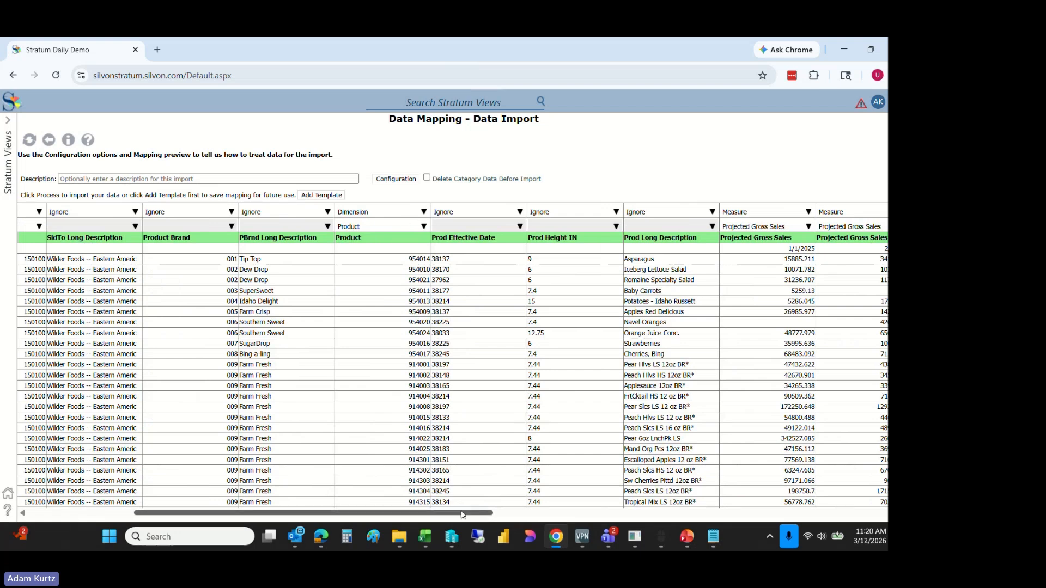
left_click_drag(462, 513, 599, 512)
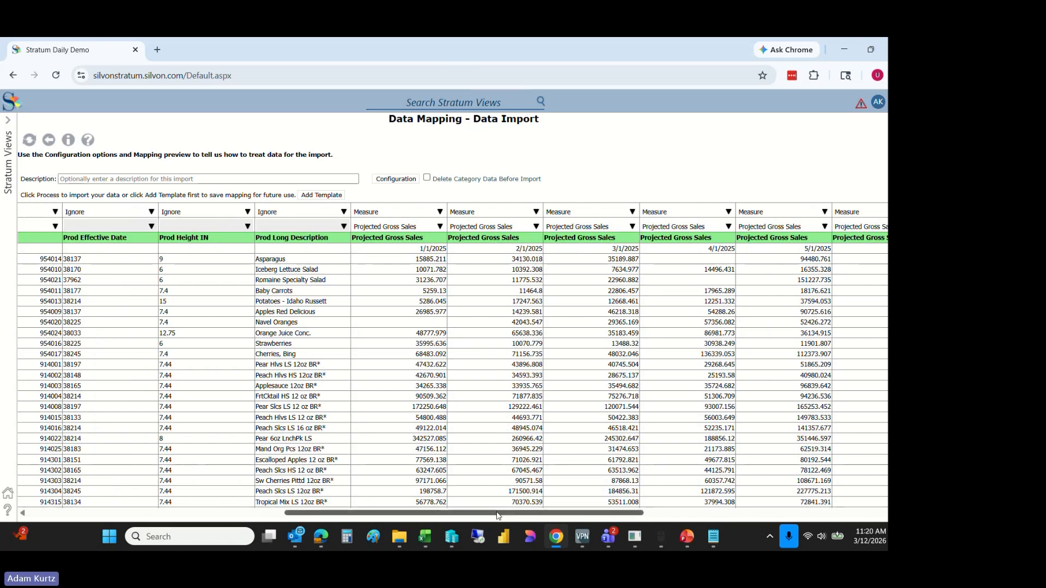
left_click_drag(498, 516, 224, 500)
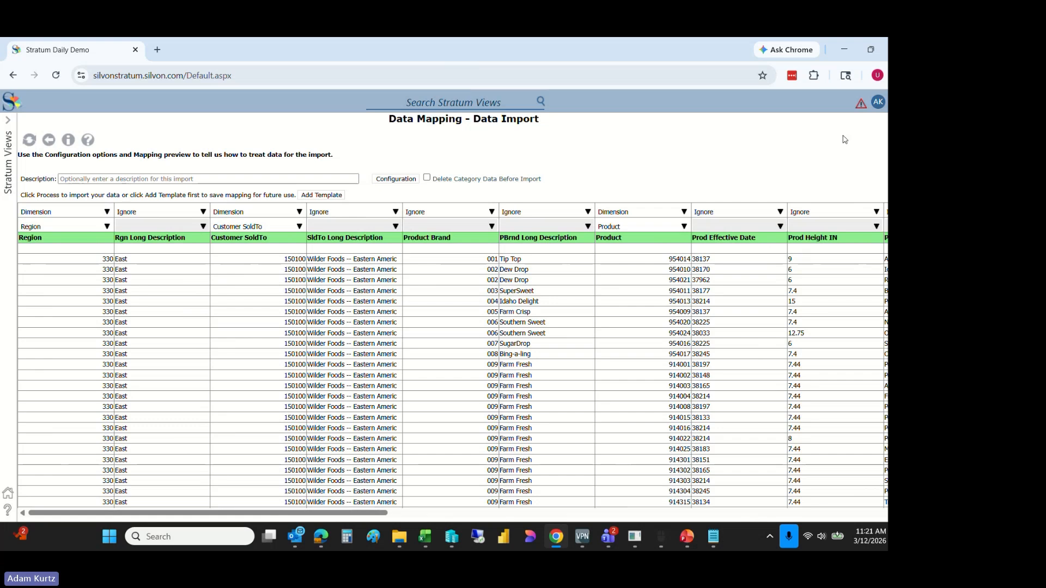
Return to the Data Import list and start a new import from the 2025 Budget by ShipToRegionTerritory Text Tab file
left_click(877, 102)
mouse_move(844, 177)
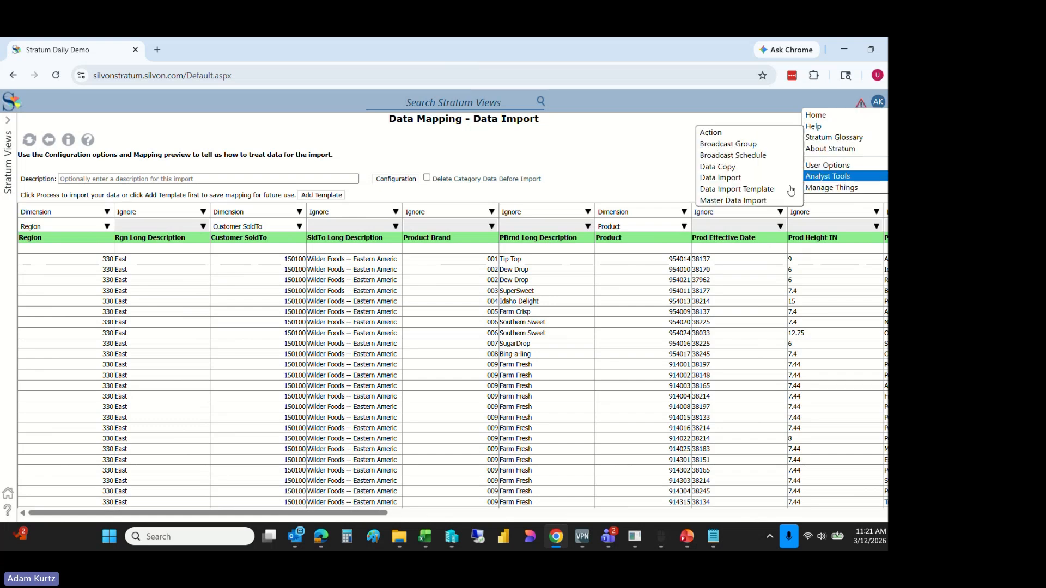
left_click(720, 178)
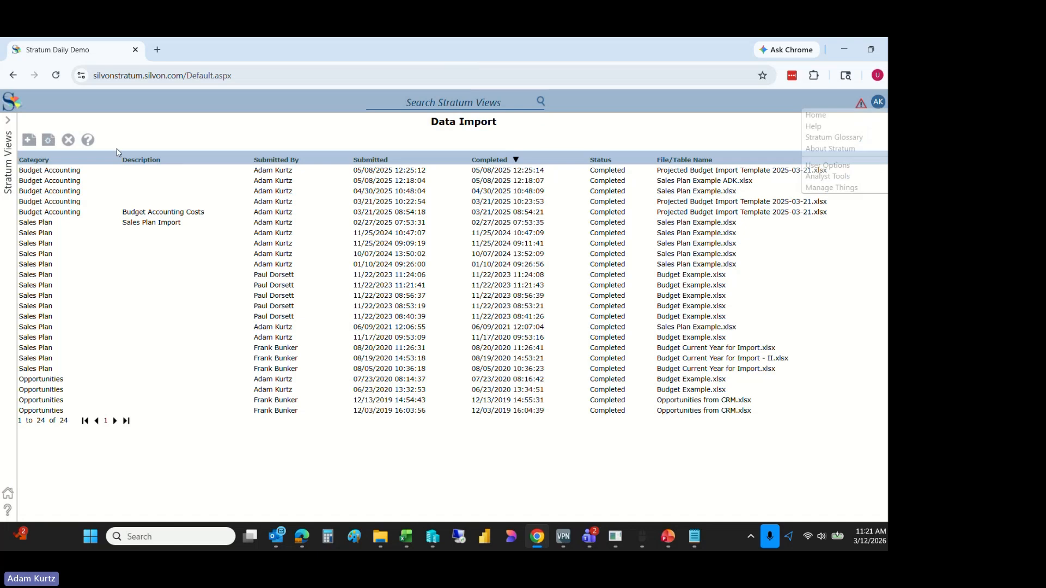
left_click(29, 140)
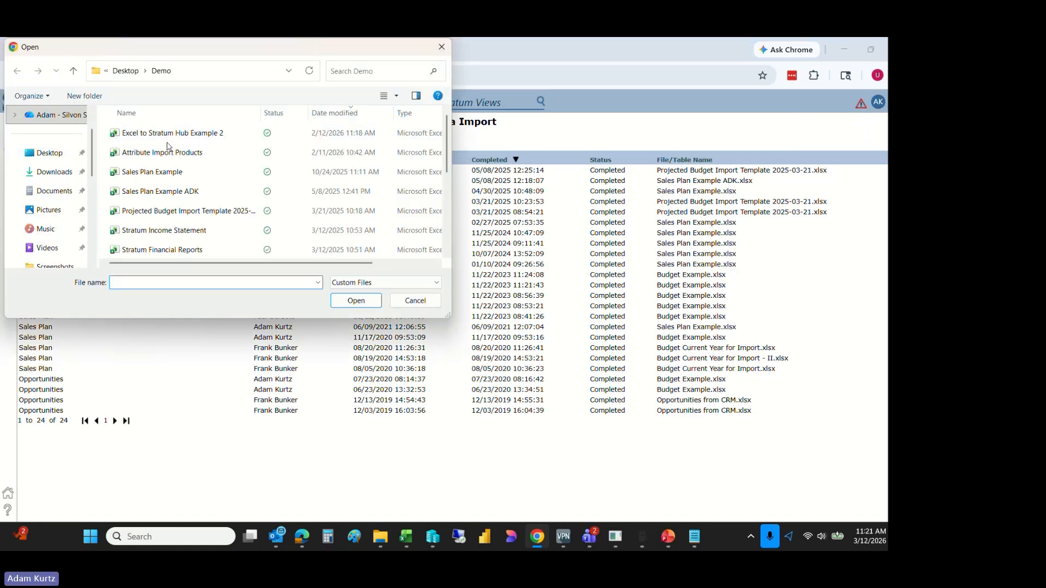
left_click_drag(446, 133, 447, 183)
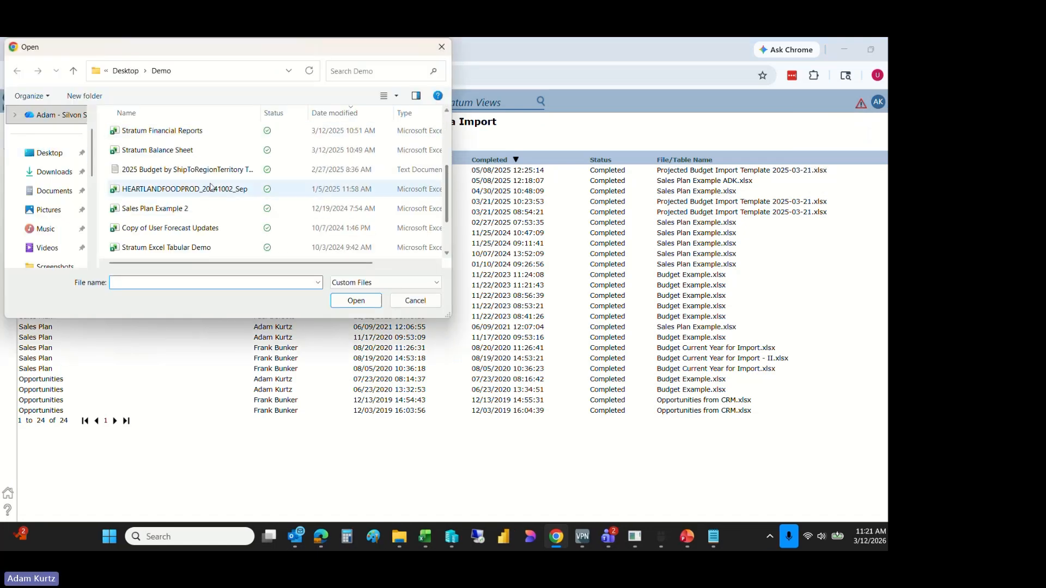
double_click(187, 168)
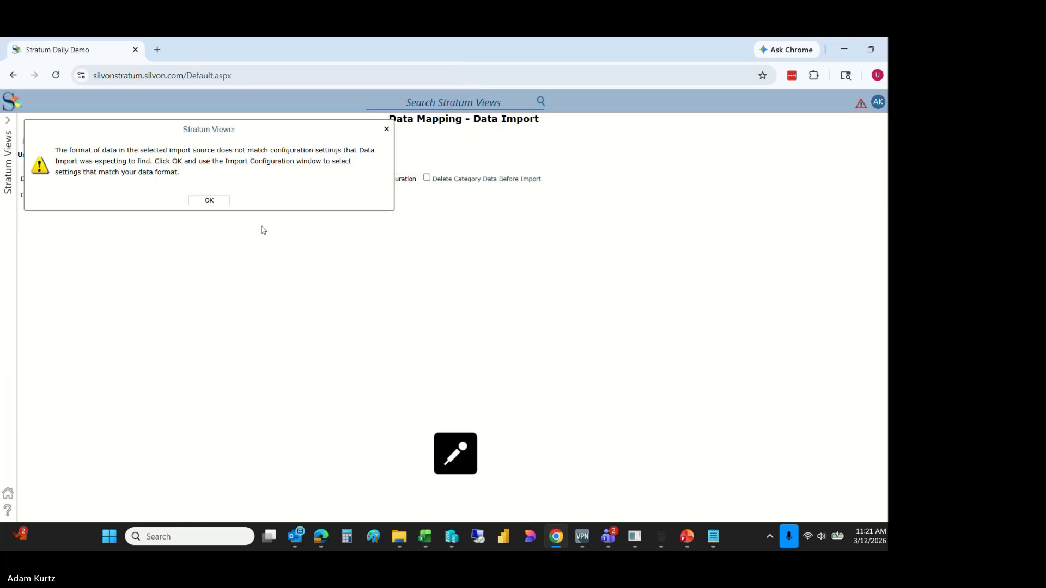
Configure the text import with target category Budget Accounting and a Tab delimiter
left_click(198, 199)
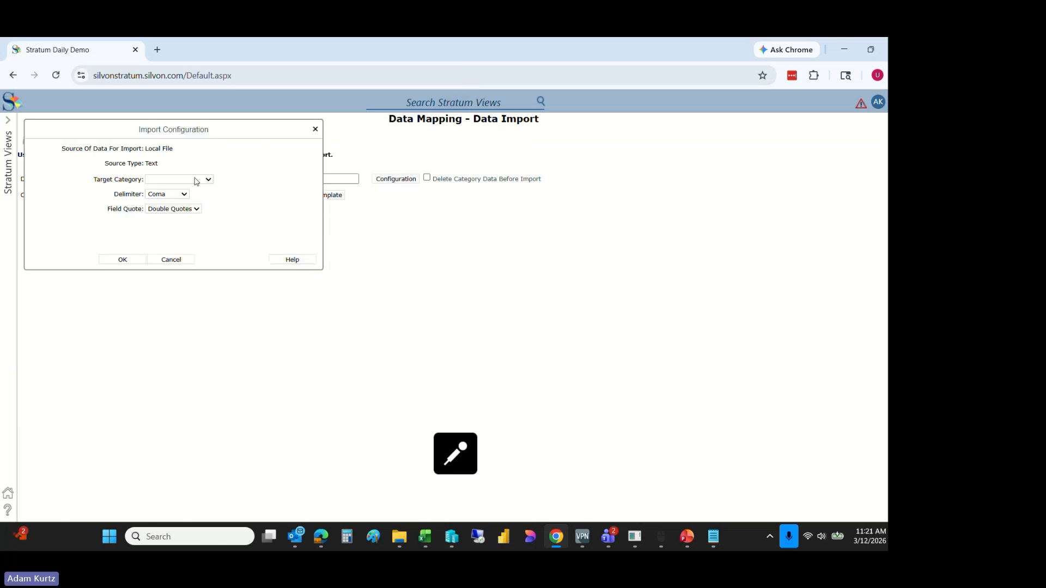
left_click(197, 180)
left_click(188, 206)
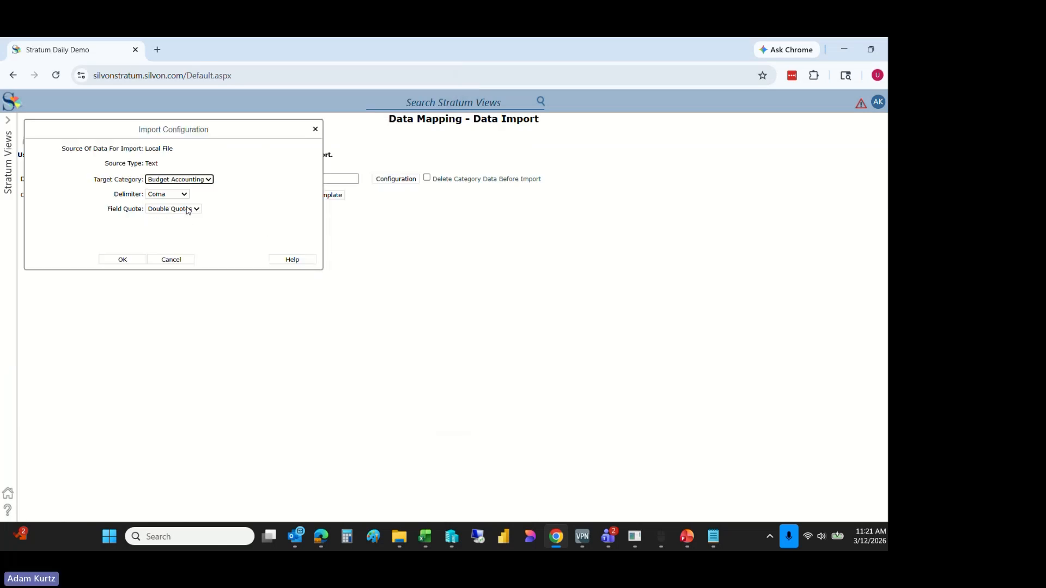
left_click(183, 194)
left_click(153, 278)
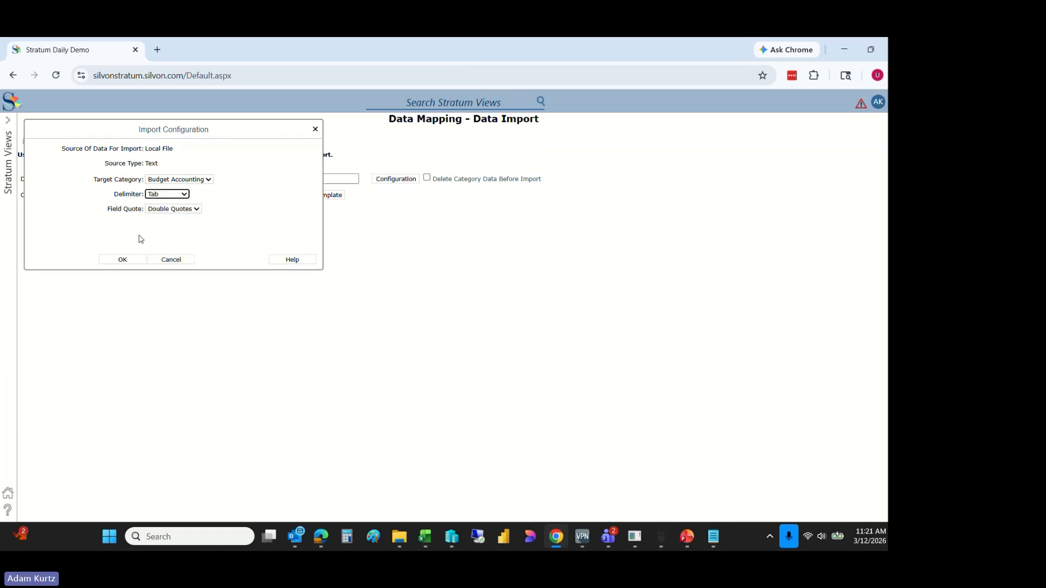
left_click(123, 260)
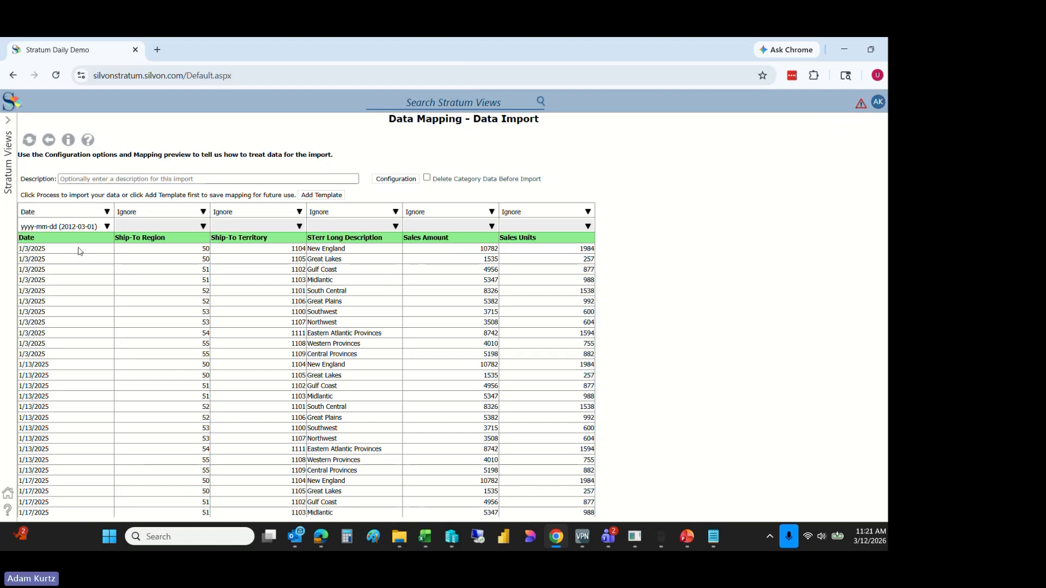
Set the Date column's format to m/d/yyyy and map the Ship-To Region column to the Region dimension
left_click(108, 226)
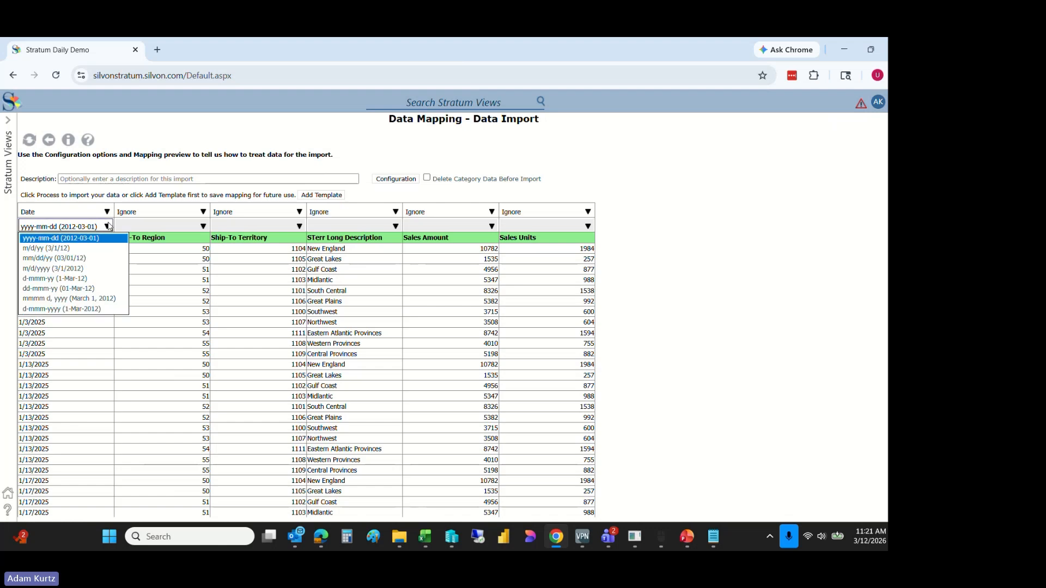
left_click(63, 271)
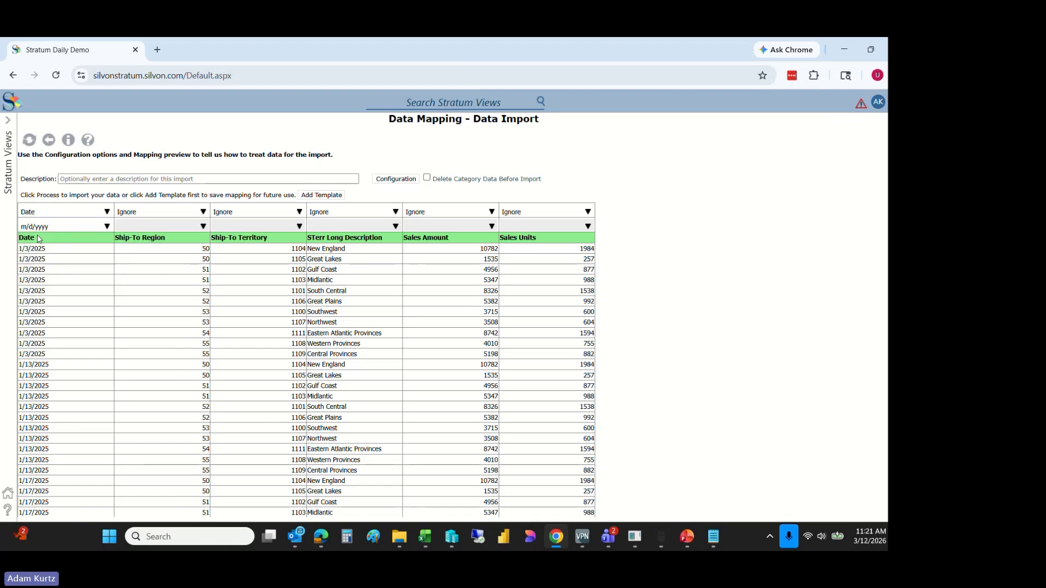
left_click(163, 212)
left_click(139, 254)
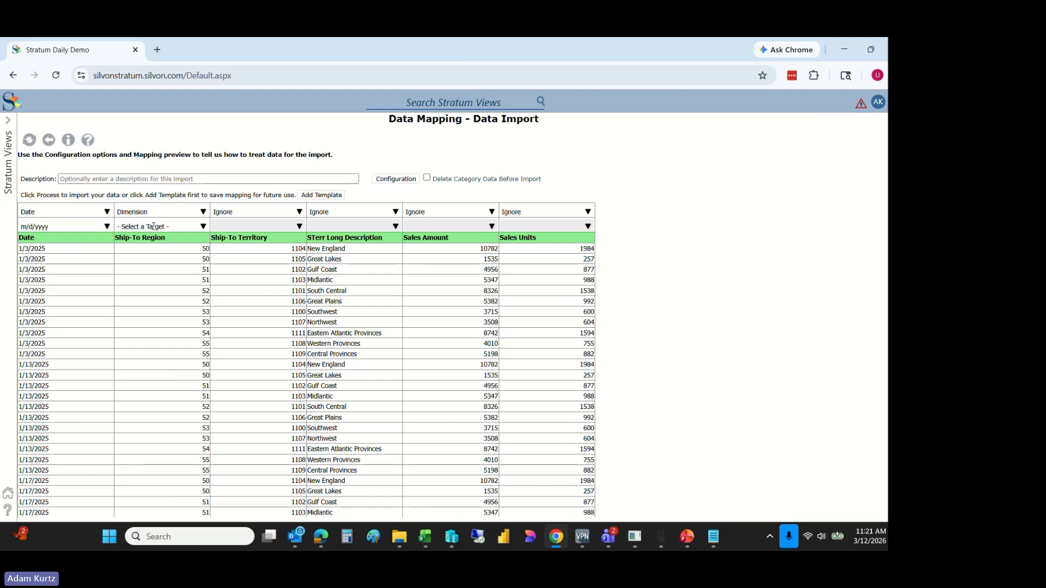
left_click(191, 225)
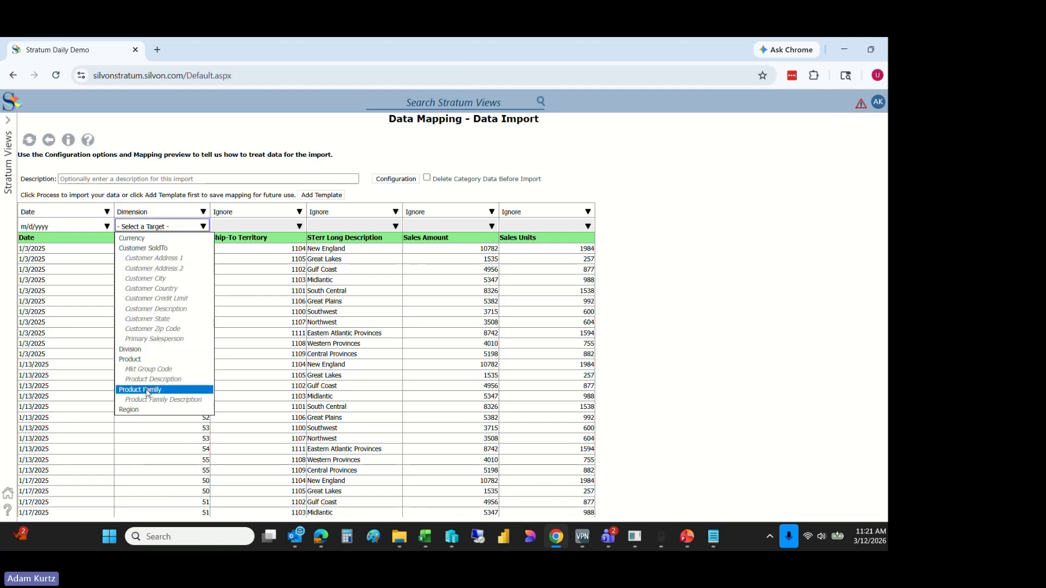
left_click(147, 411)
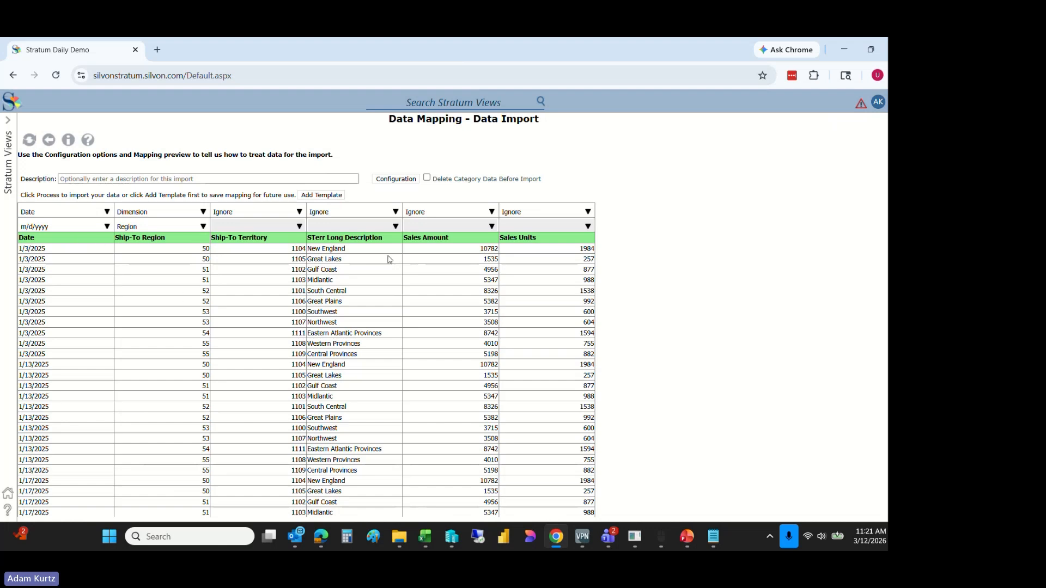
Map the Sales Amount column as a measure to Projected Gross Sales
left_click(456, 213)
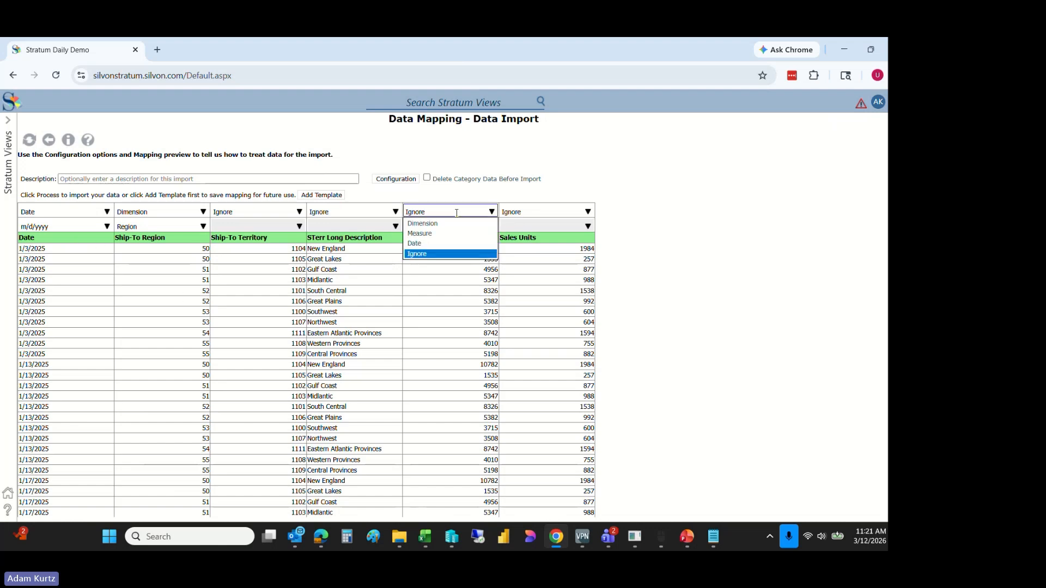
left_click(422, 233)
left_click(460, 227)
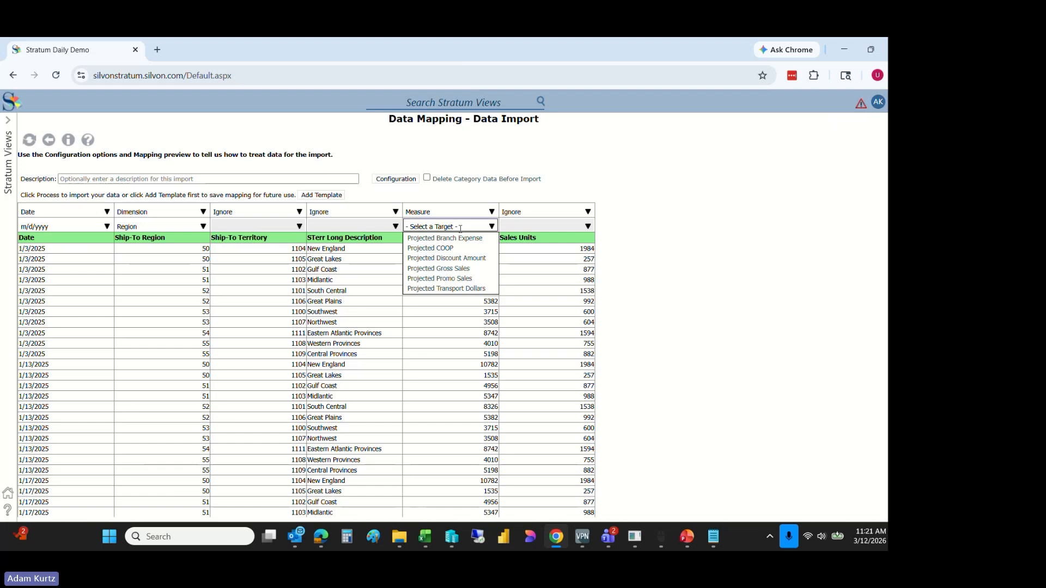
left_click(453, 269)
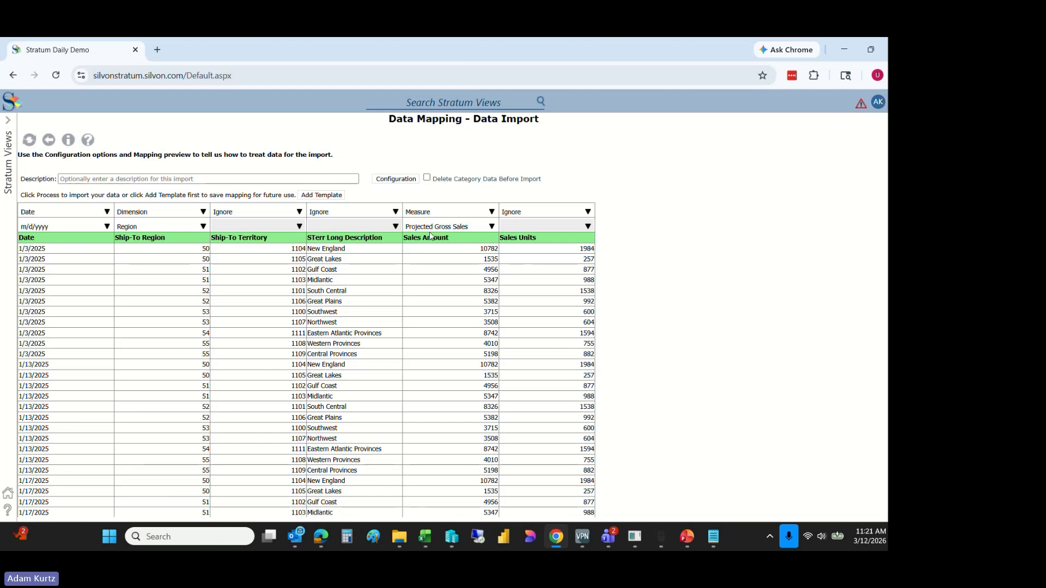
Run the mapping check on the text import, back out before processing it, and look over the Ship-To Region rows
left_click(28, 144)
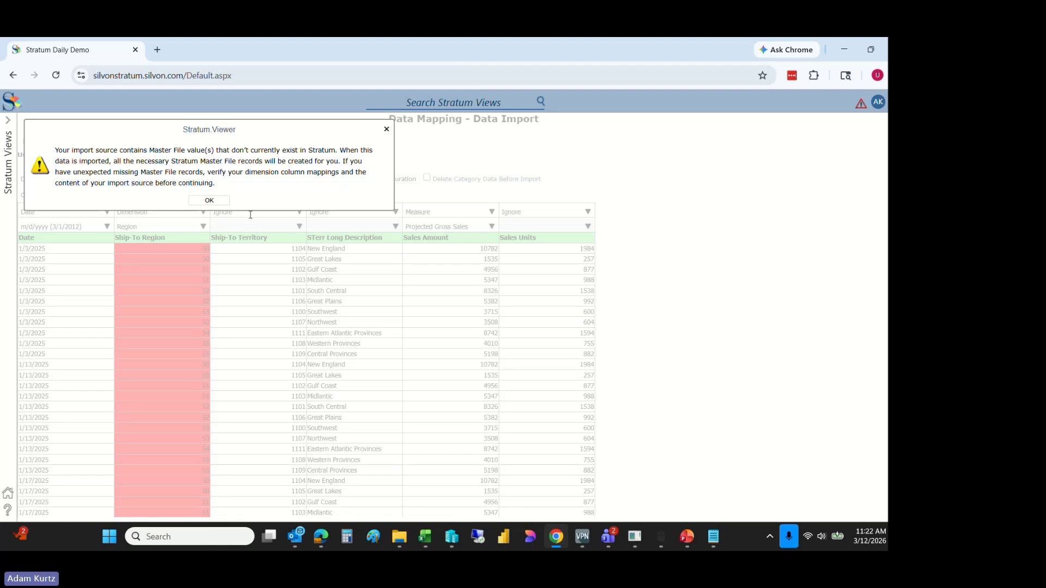
left_click(220, 203)
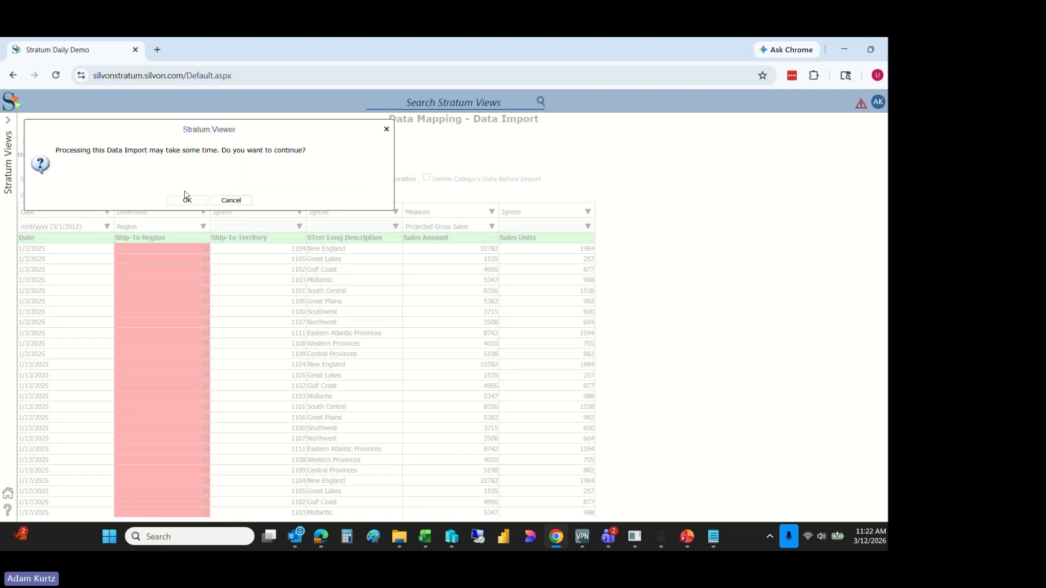
left_click(228, 200)
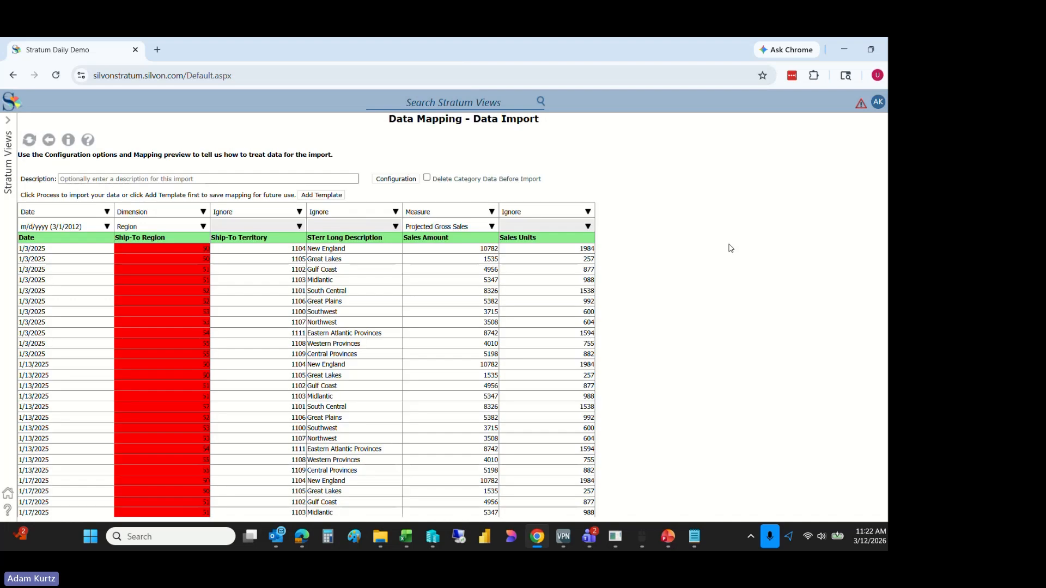
scroll(306, 360, "down", 3)
scroll(306, 360, "up", 3)
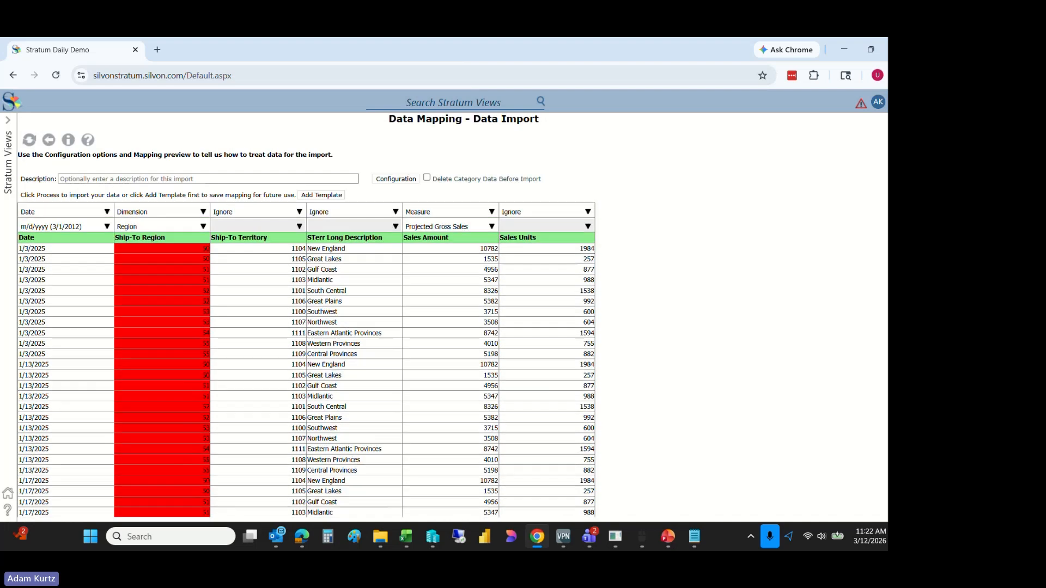
scroll(306, 360, "down", 9)
scroll(306, 360, "up", 10)
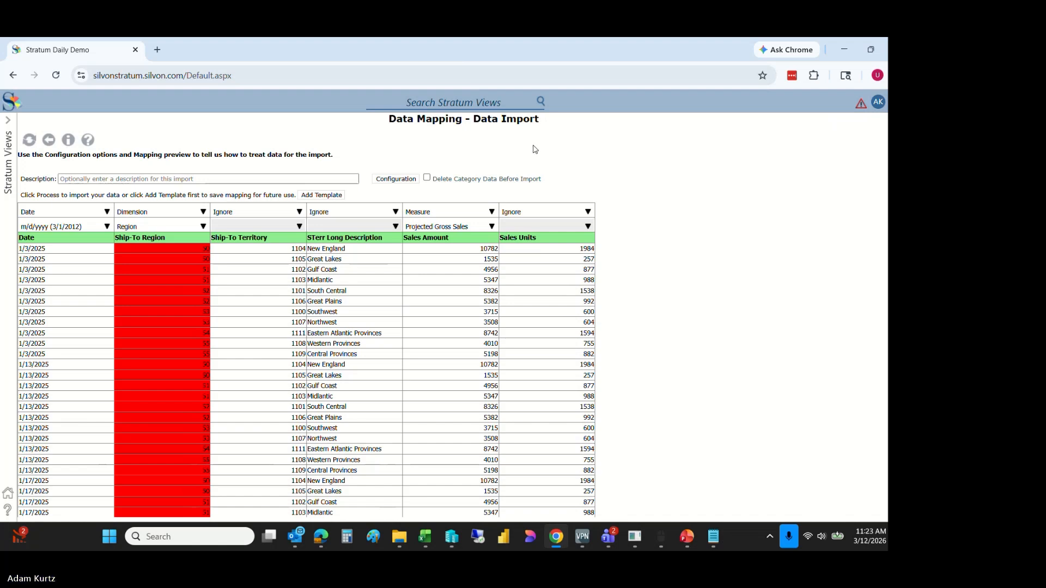
Return to the Stratum home page and open the recently used Sales Plan Imported Data view
left_click(885, 104)
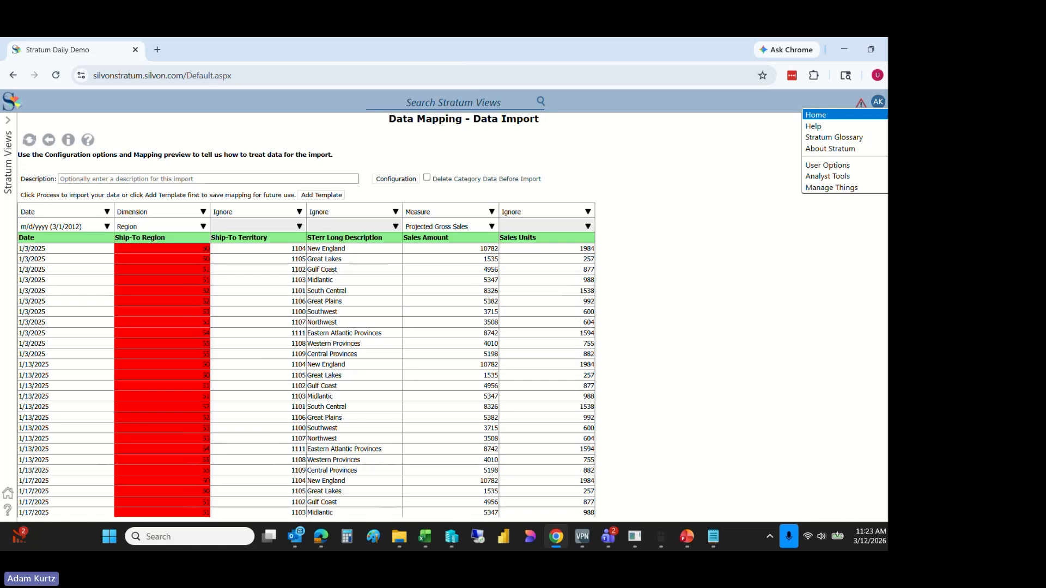
left_click(815, 115)
left_click(48, 131)
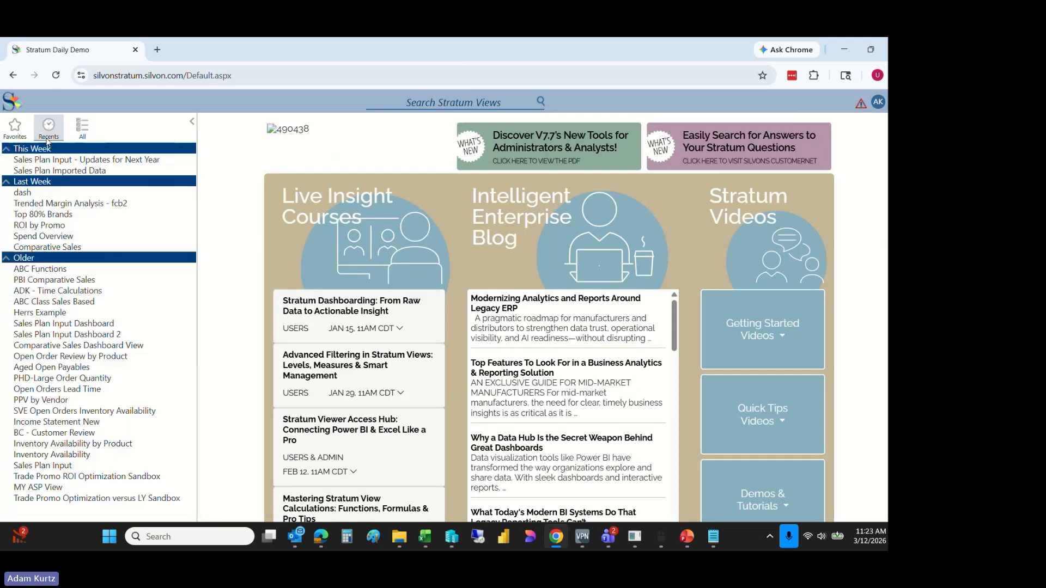
left_click(94, 171)
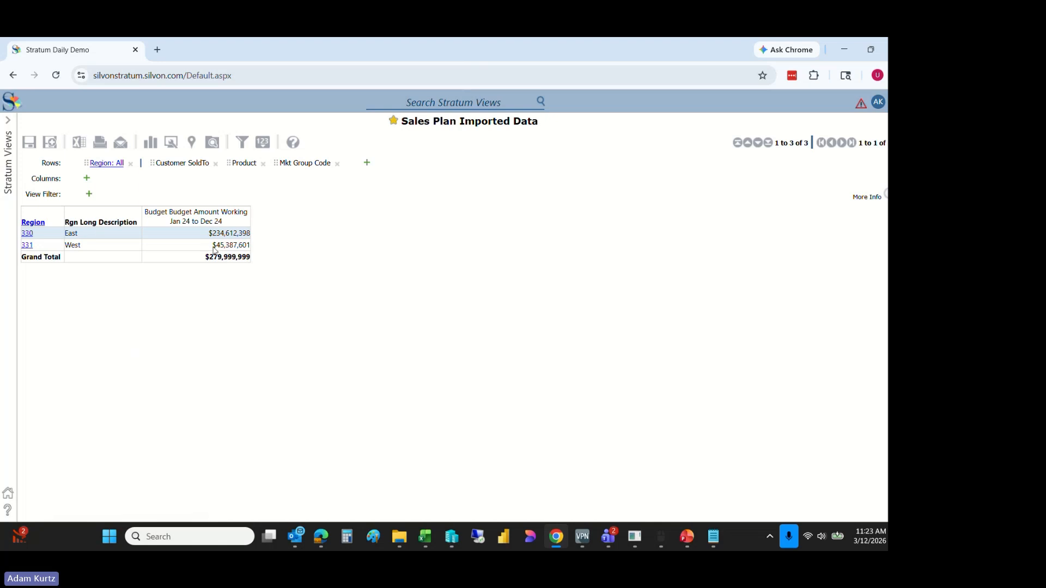
Drill the sales plan view down from all regions through Customer SoldTo to the Product level
left_click(34, 222)
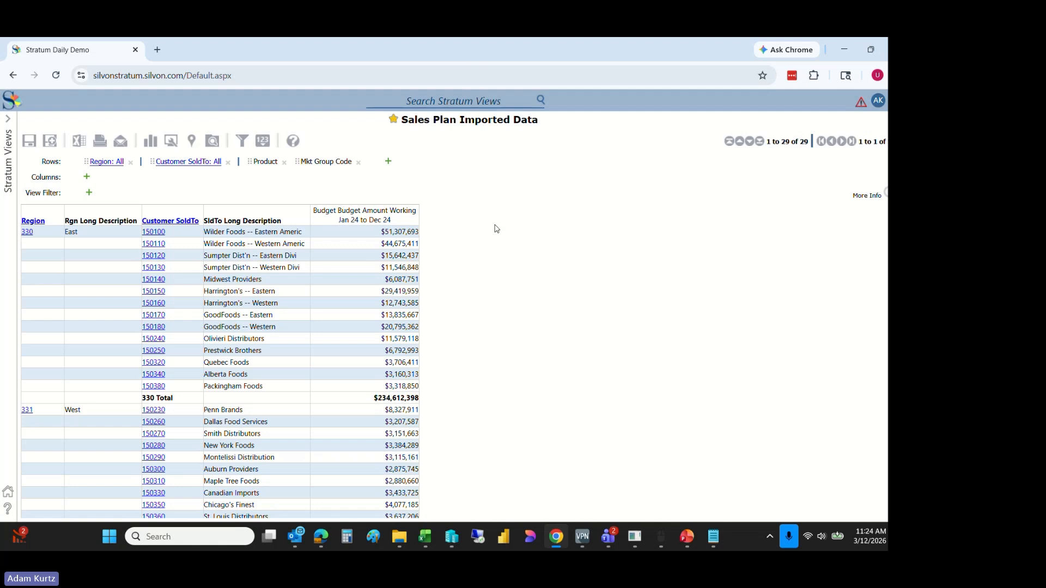
left_click(180, 221)
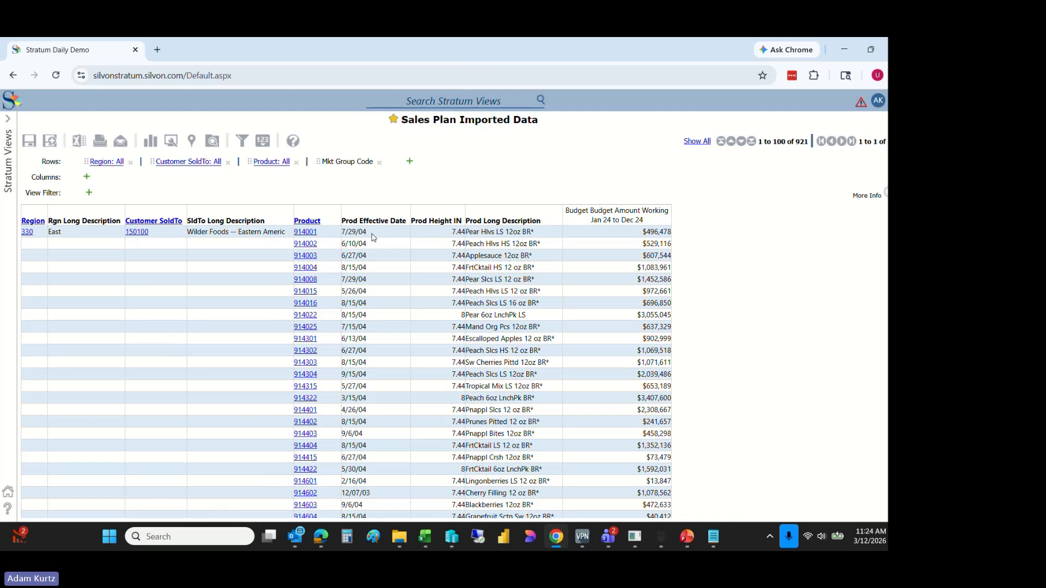
Set the ending period of the Budget Amount Working measure to January and apply it to the view
left_click(647, 225)
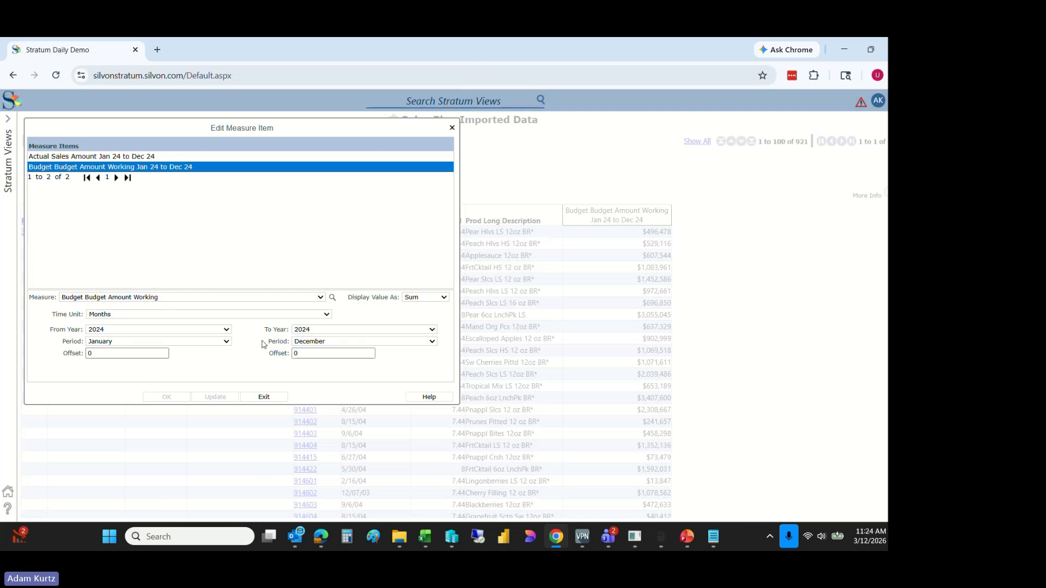
left_click(313, 341)
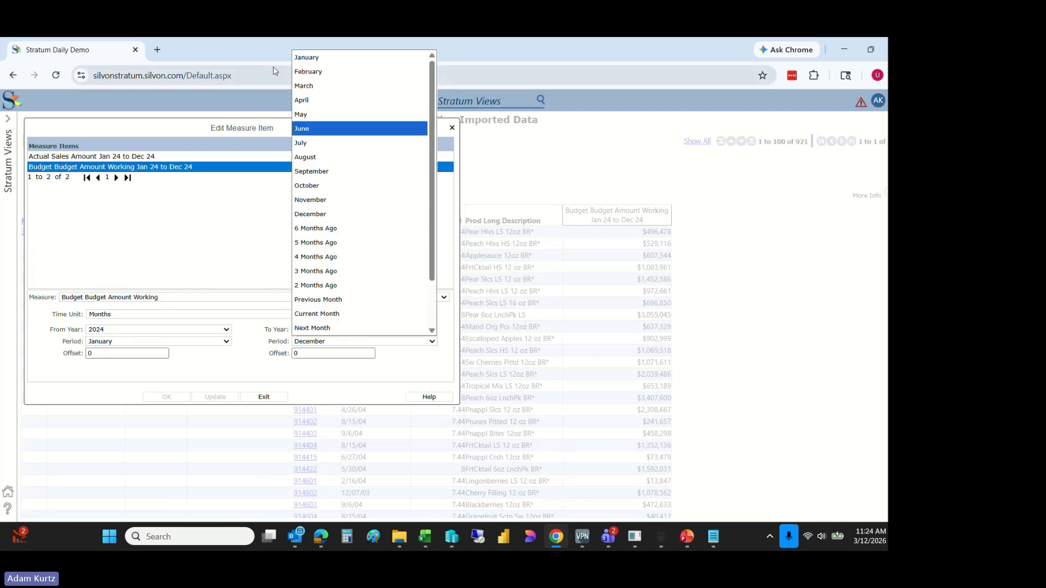
left_click(316, 58)
left_click(166, 398)
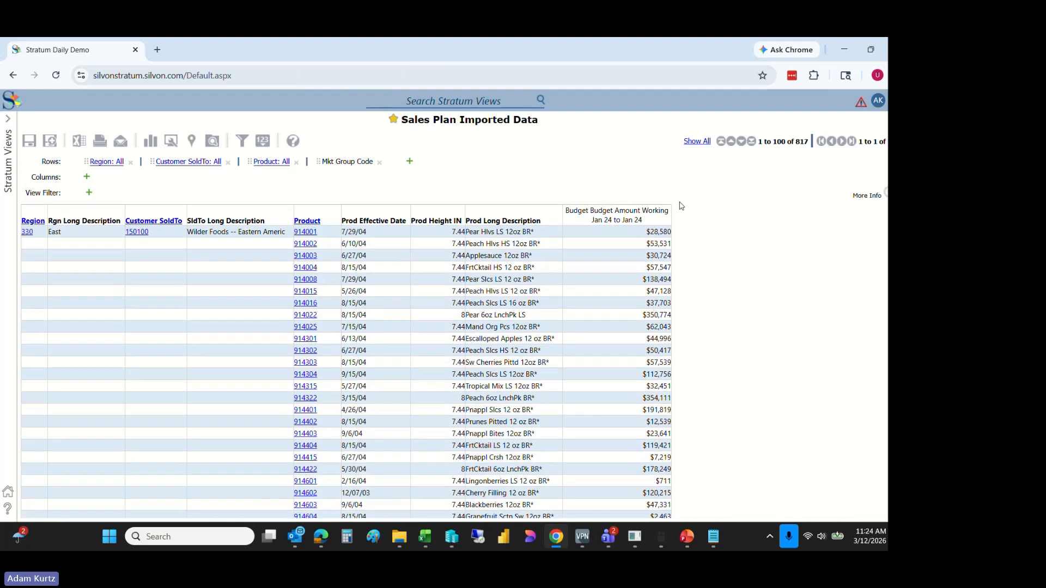
Unhide the Actual Sales Amount measure item through the View Explorer and apply the change to the view
right_click(648, 218)
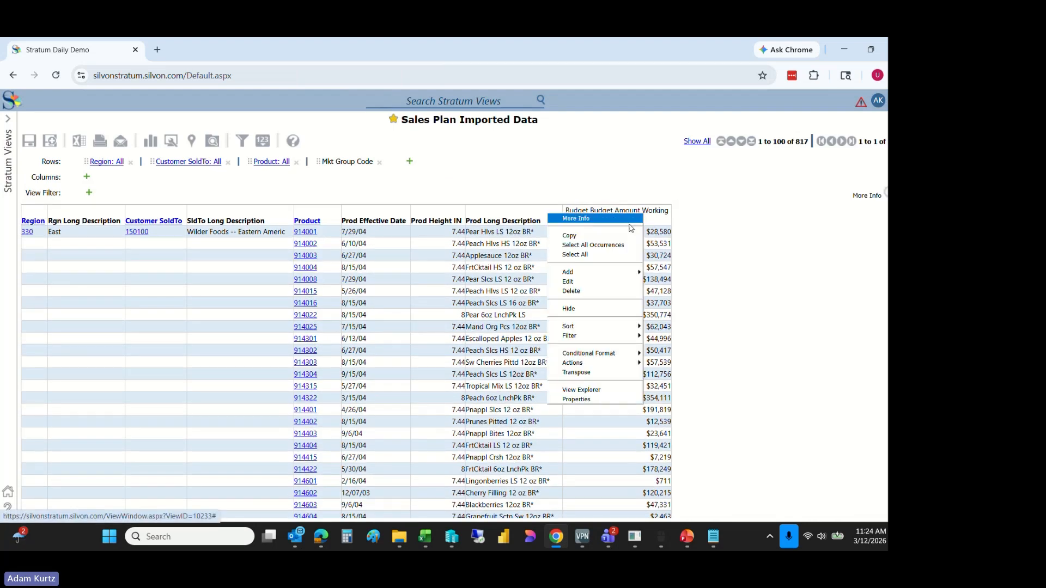
left_click(716, 229)
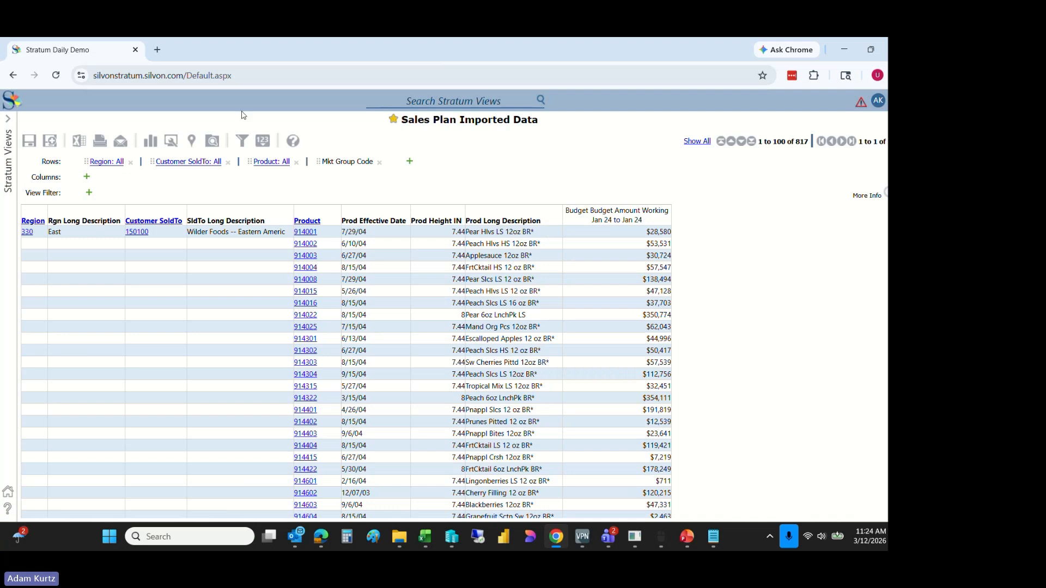
left_click(263, 140)
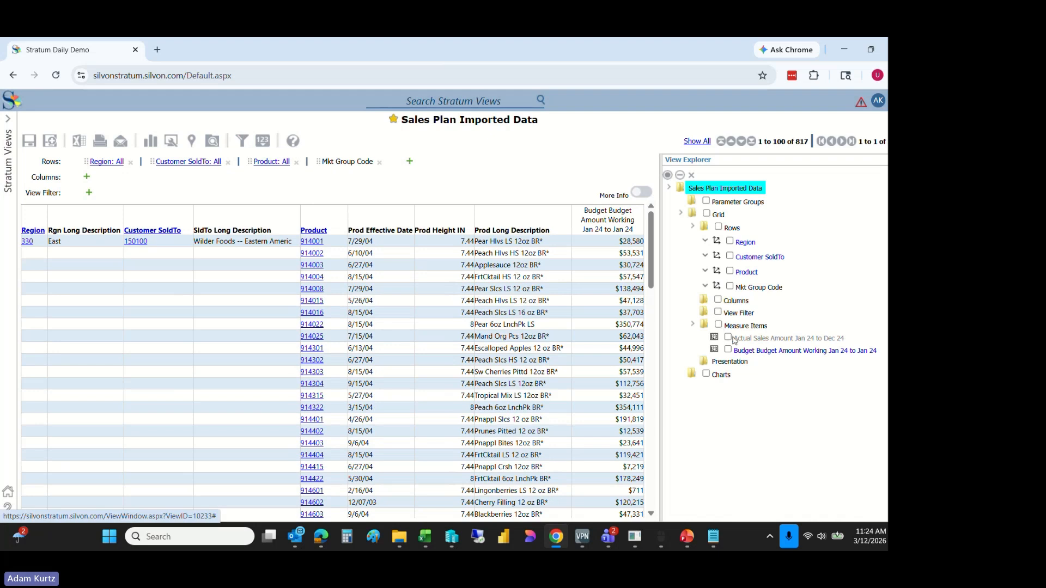
left_click(753, 338)
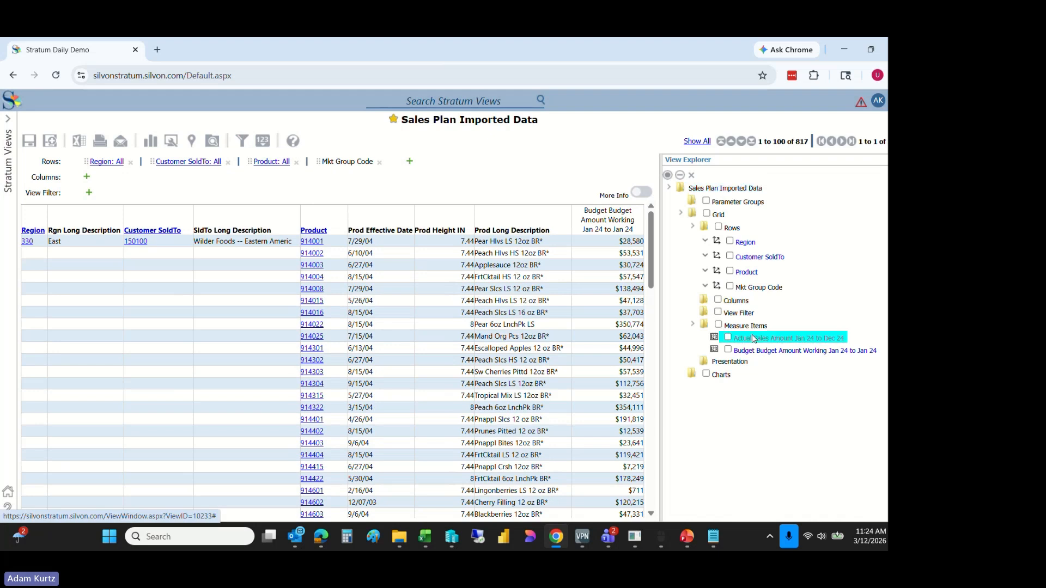
right_click(754, 339)
left_click(703, 389)
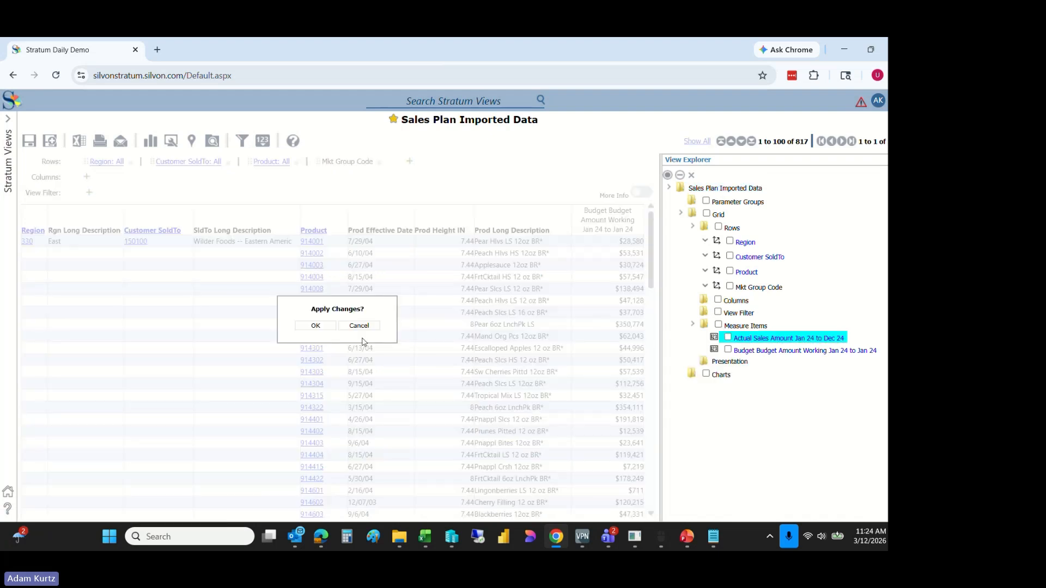
left_click(316, 325)
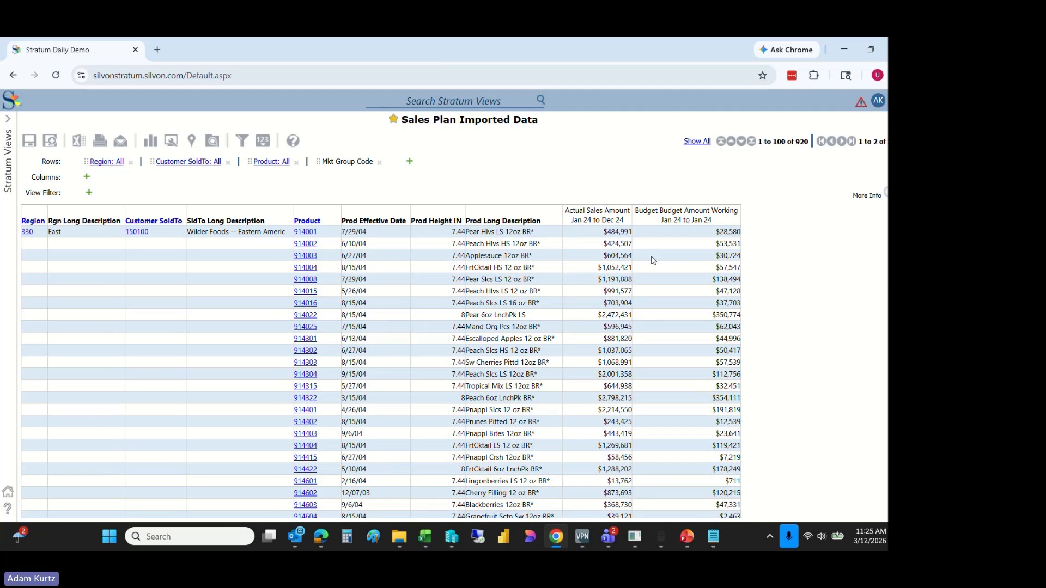
Set the ending period of the Actual Sales Amount measure to Current Month and update the measure item
left_click(599, 218)
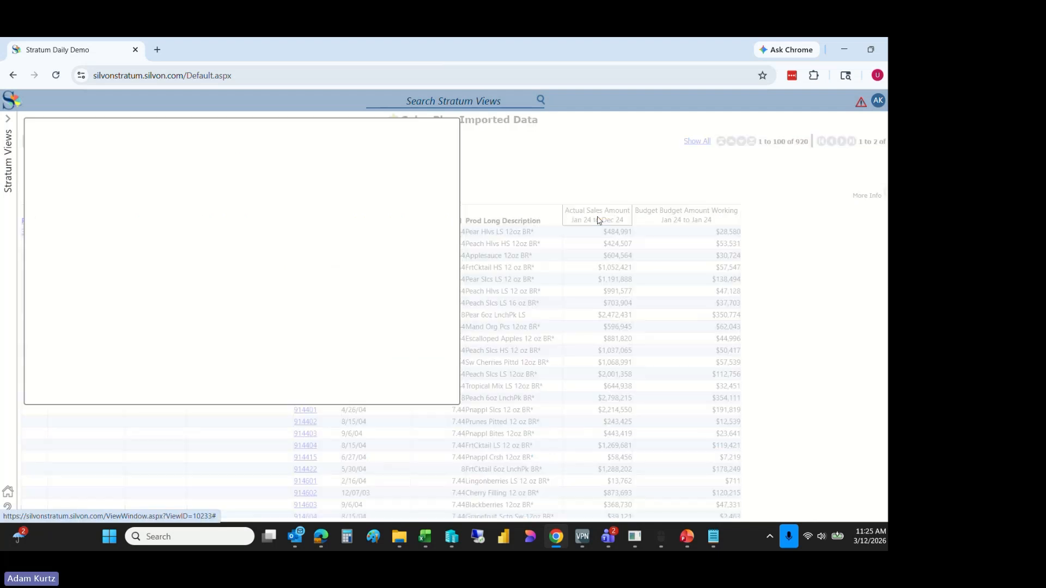
left_click(174, 166, "ctrl")
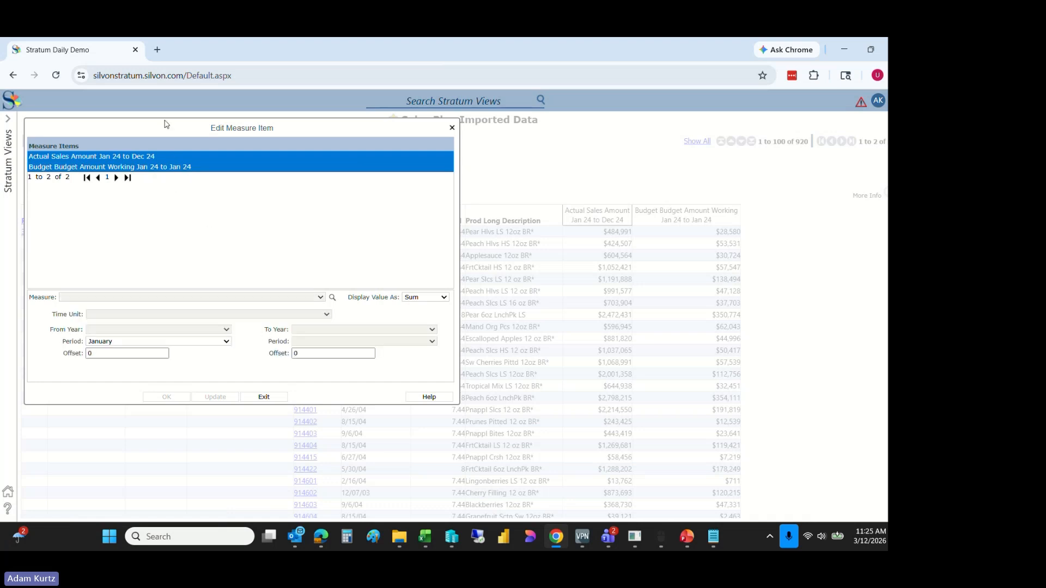
left_click(166, 157)
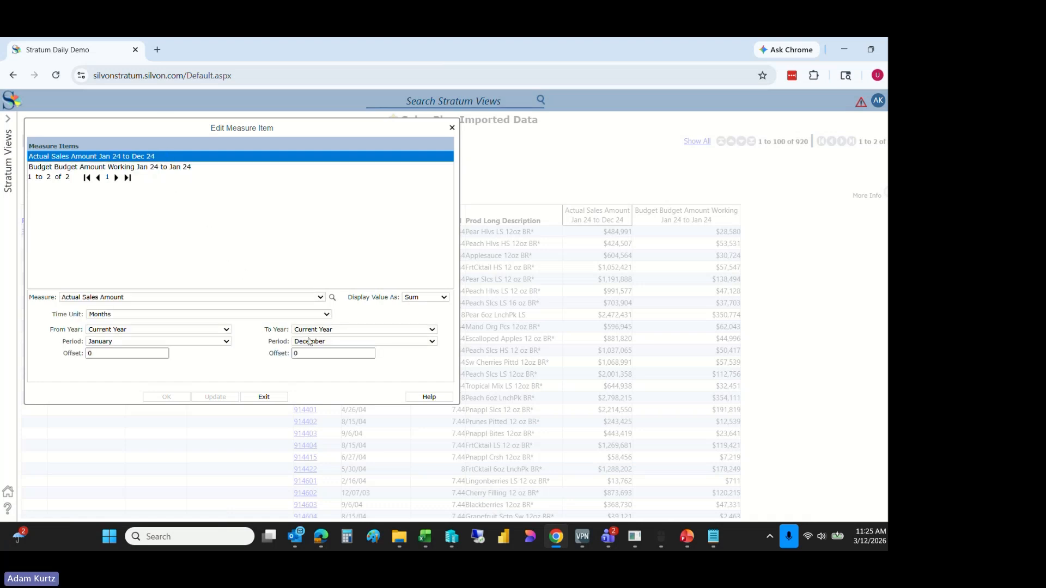
left_click(309, 341)
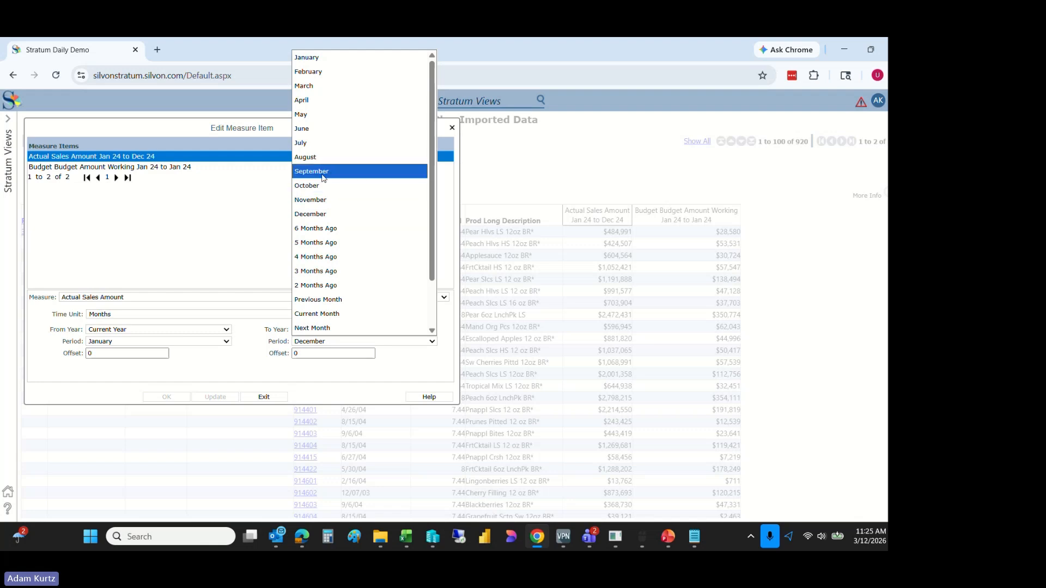
left_click(317, 313)
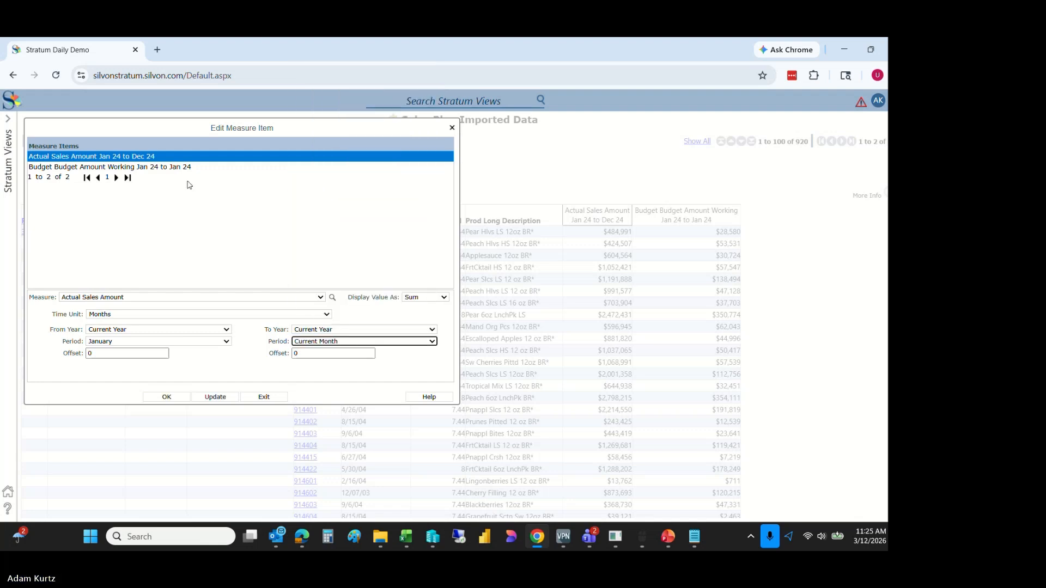
left_click(215, 396)
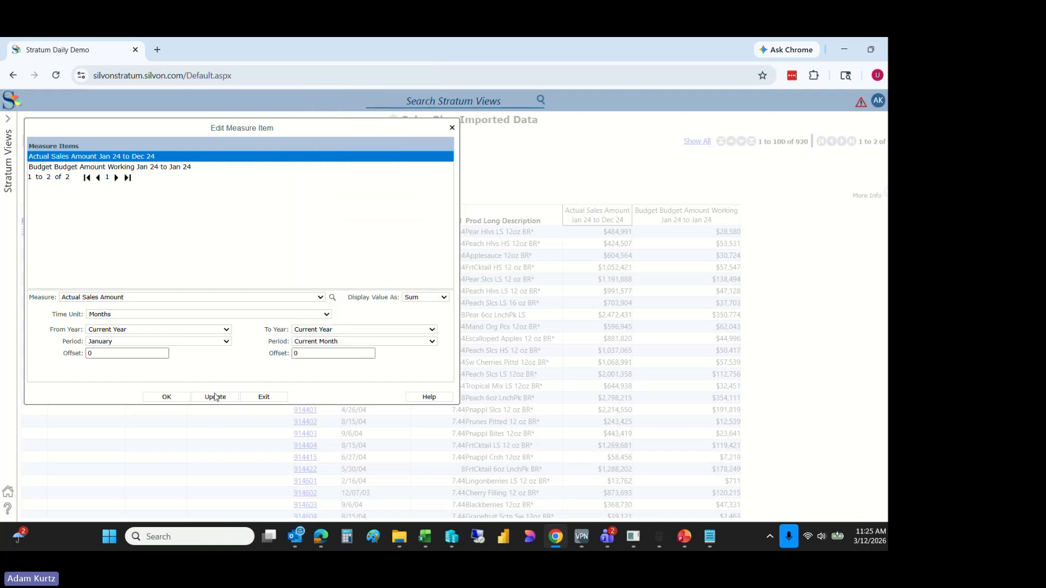
Set the ending period of the Budget Amount Working measure to Current Month and apply the measure changes
left_click(196, 167)
left_click(311, 342)
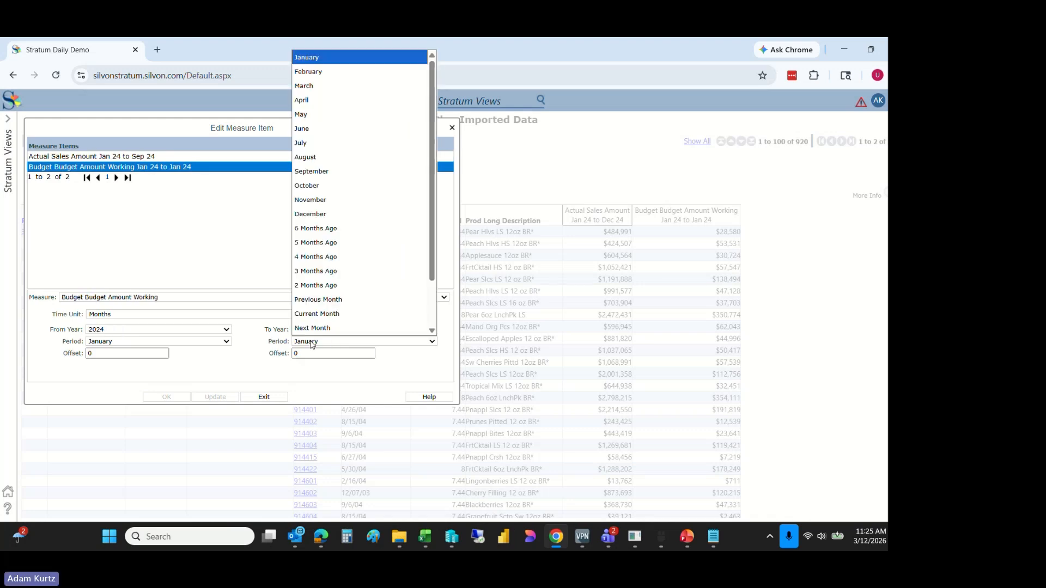
scroll(326, 311, "down", 1)
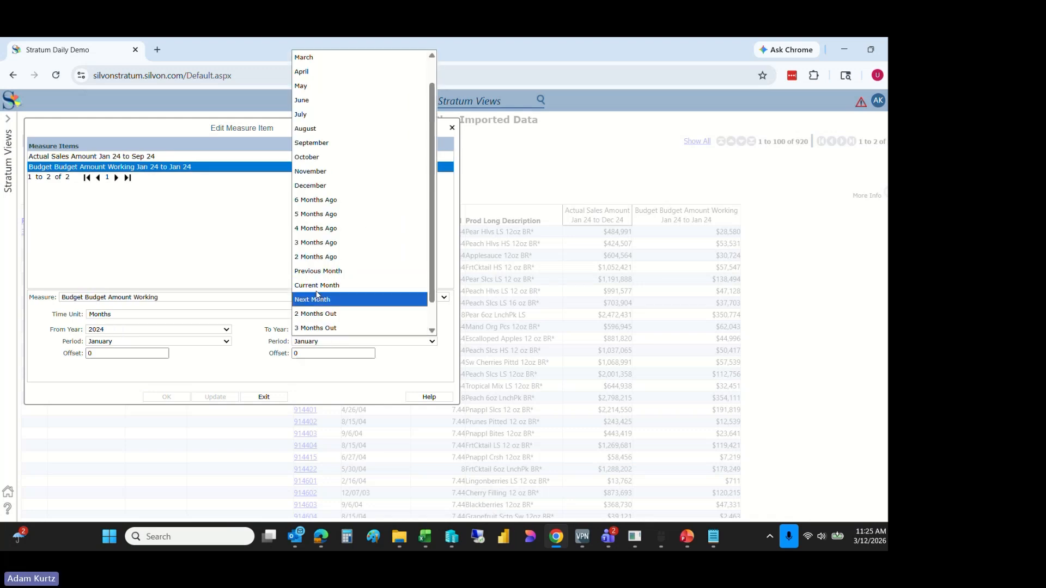
left_click(317, 285)
left_click(178, 400)
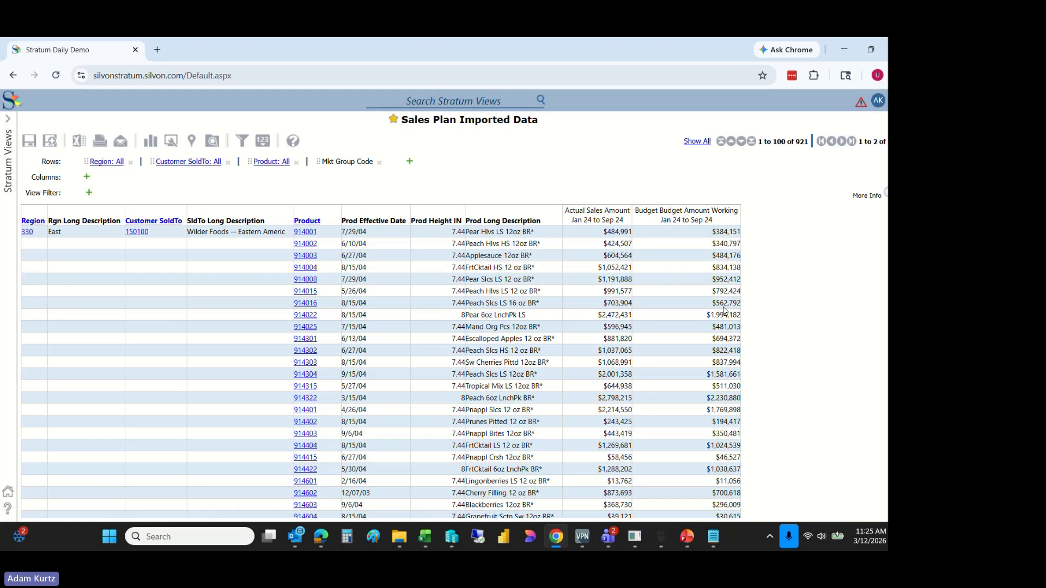
Start adding a calculated measure item to the view and list the measure items available for its expression
right_click(656, 216)
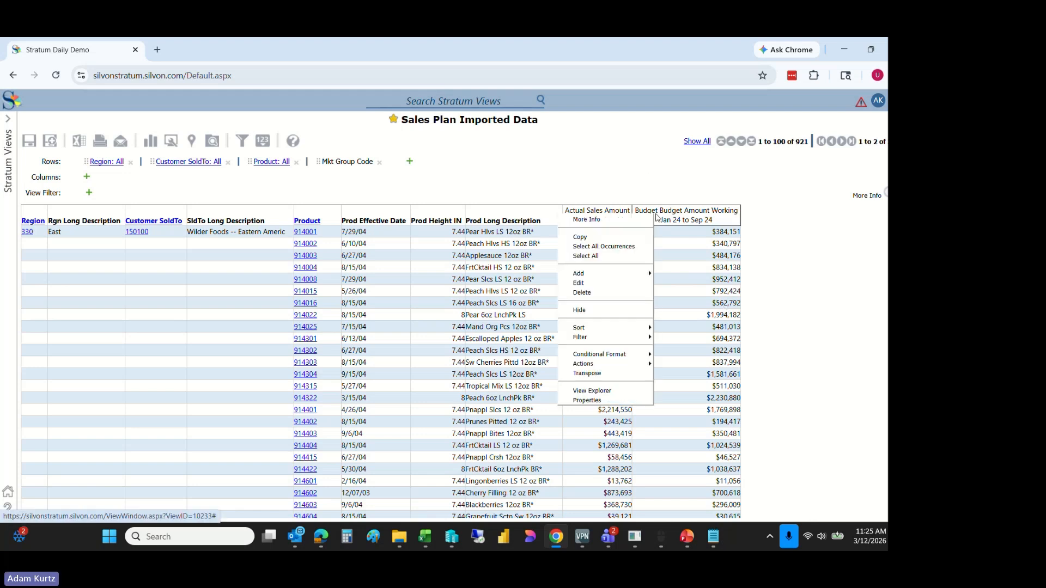
mouse_move(602, 273)
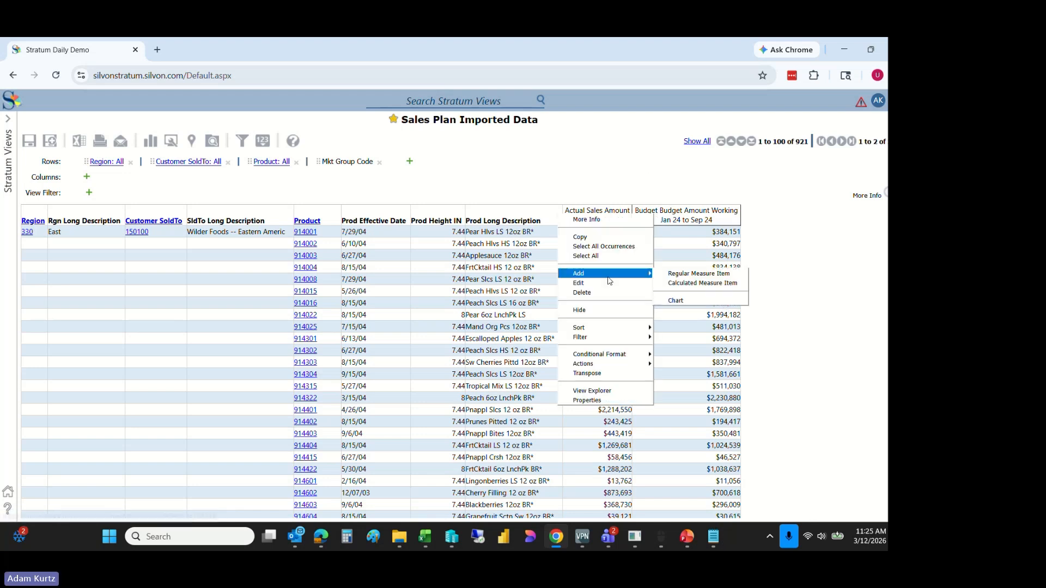
left_click(672, 284)
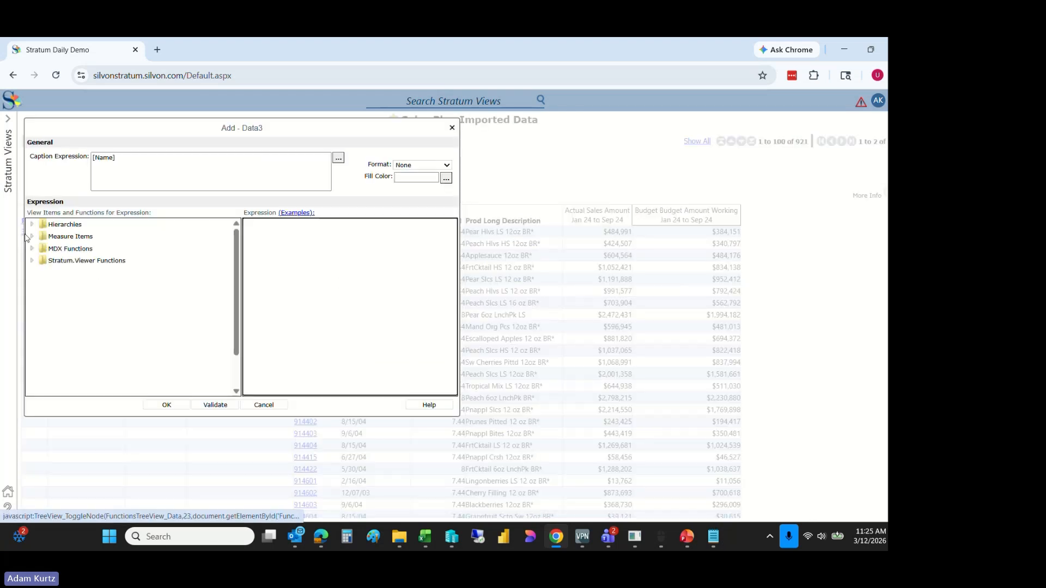
left_click(32, 236)
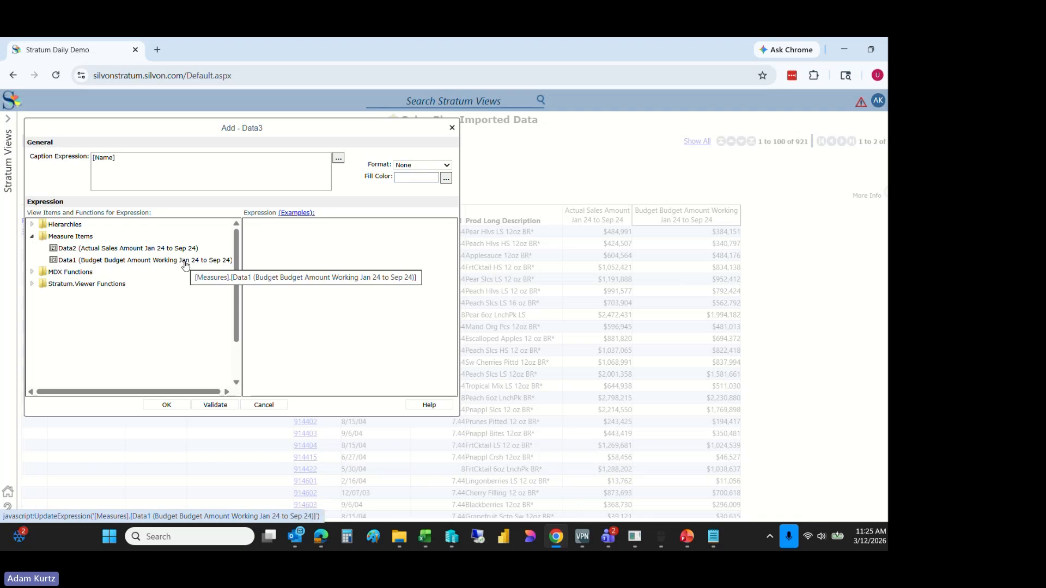
left_click(151, 249)
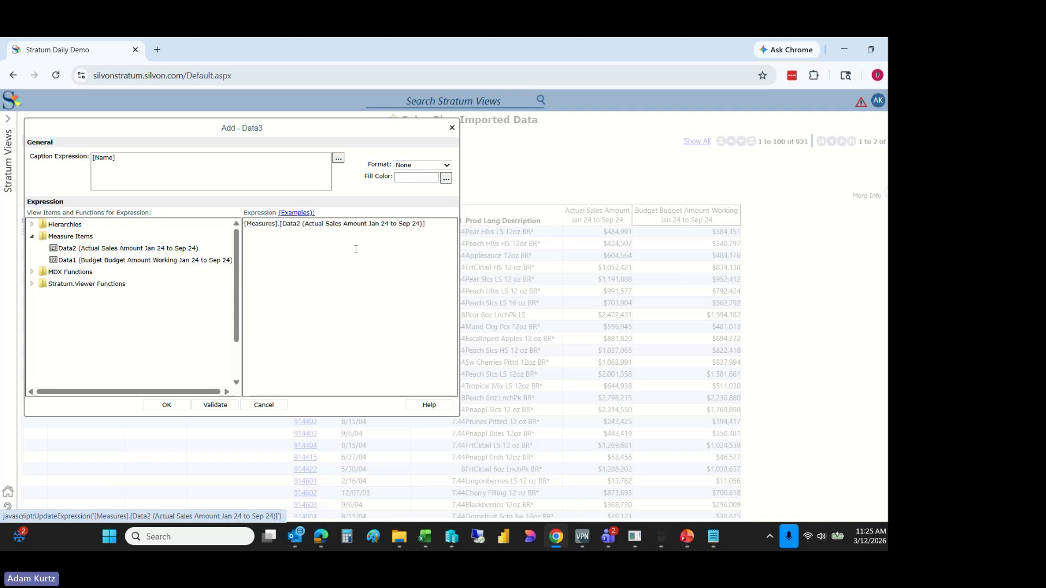
left_click(425, 253)
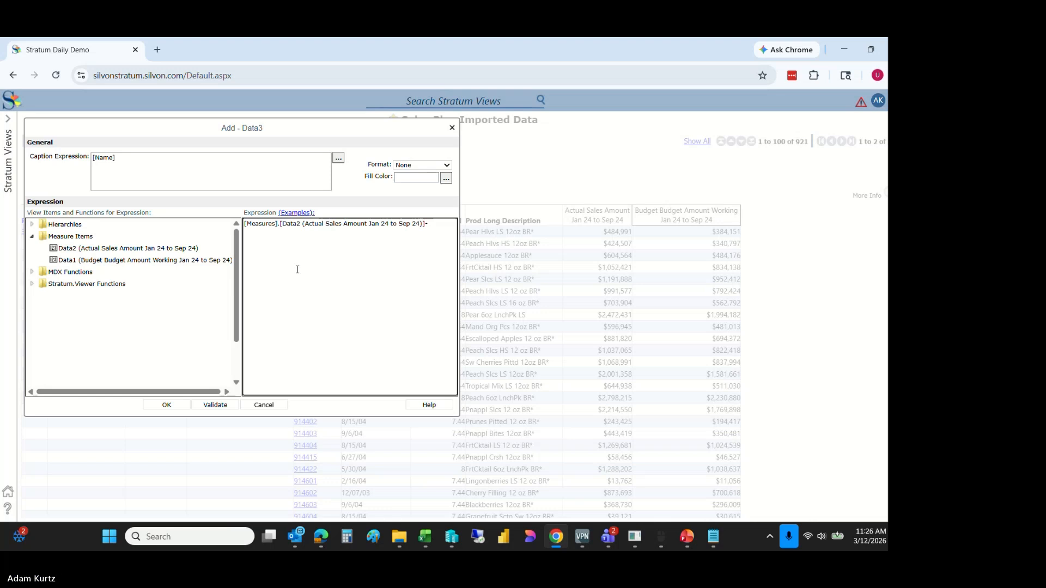
left_click_drag(438, 239, 243, 246)
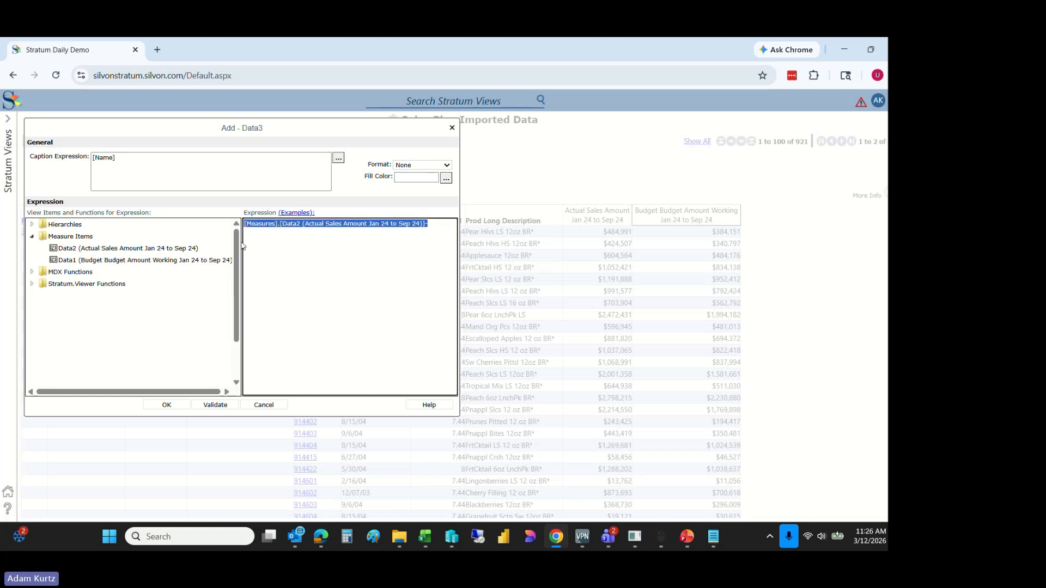
key("BackSpace")
Build a Percent Of Change expression with Actual Sales Amount as the first argument and Budget Amount Working as the second
left_click(31, 288)
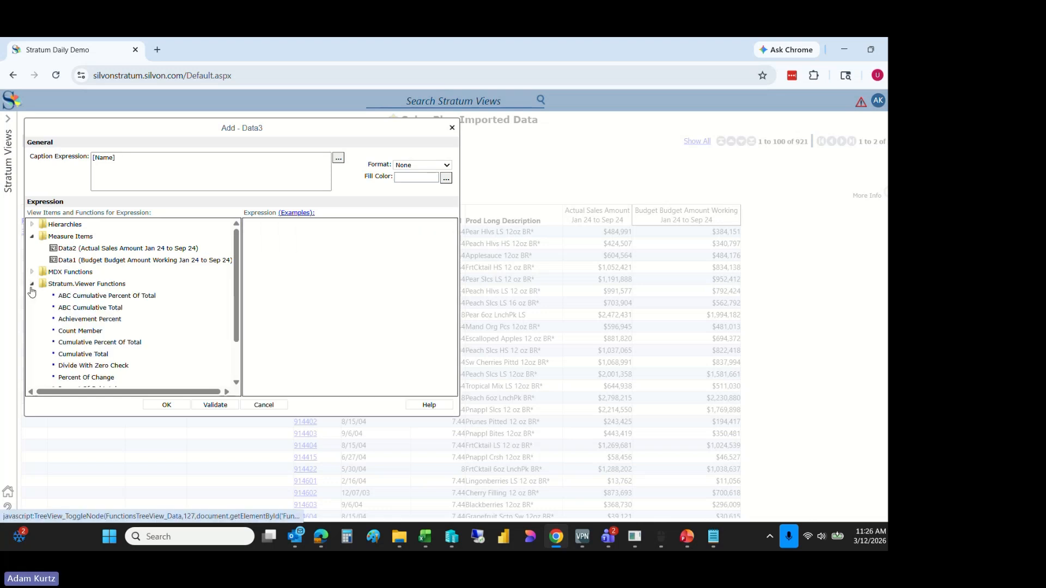
left_click(111, 379)
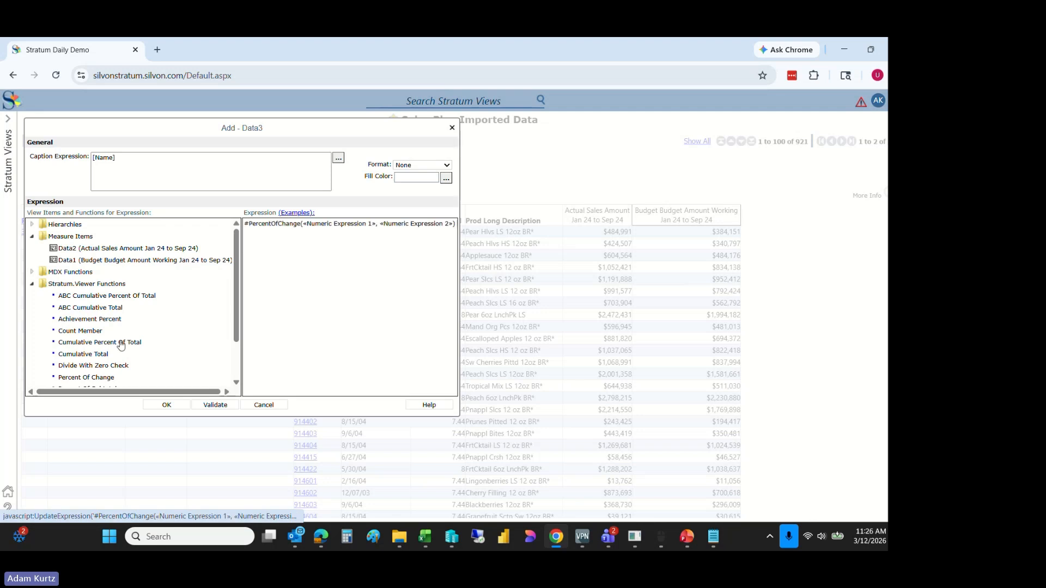
left_click(133, 249)
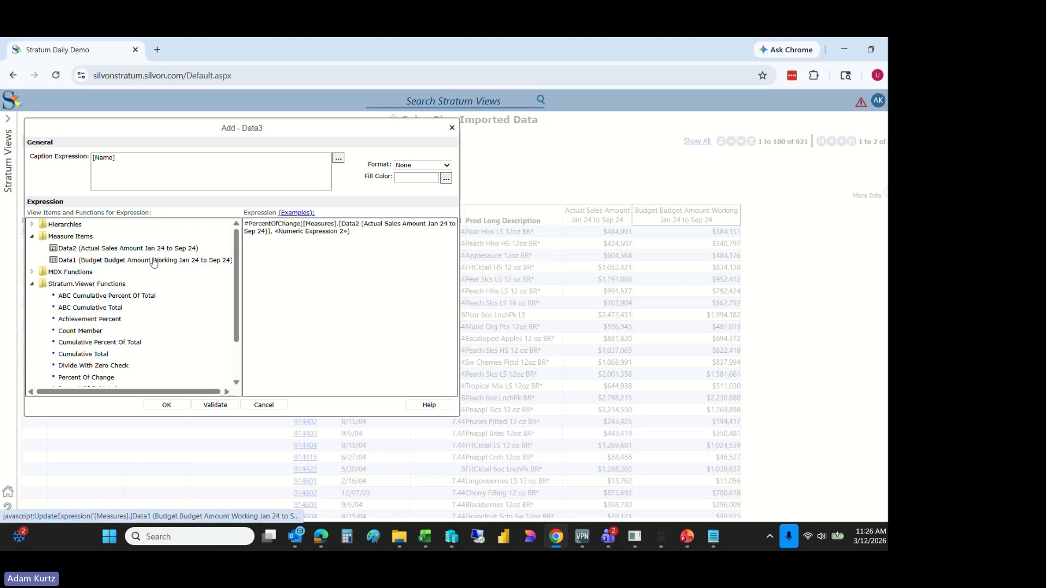
left_click(154, 261)
Format the calculated measure as #,###.00%, caption it "% of Change", and add it to the view
left_click(423, 165)
scroll(414, 218, "up", 1)
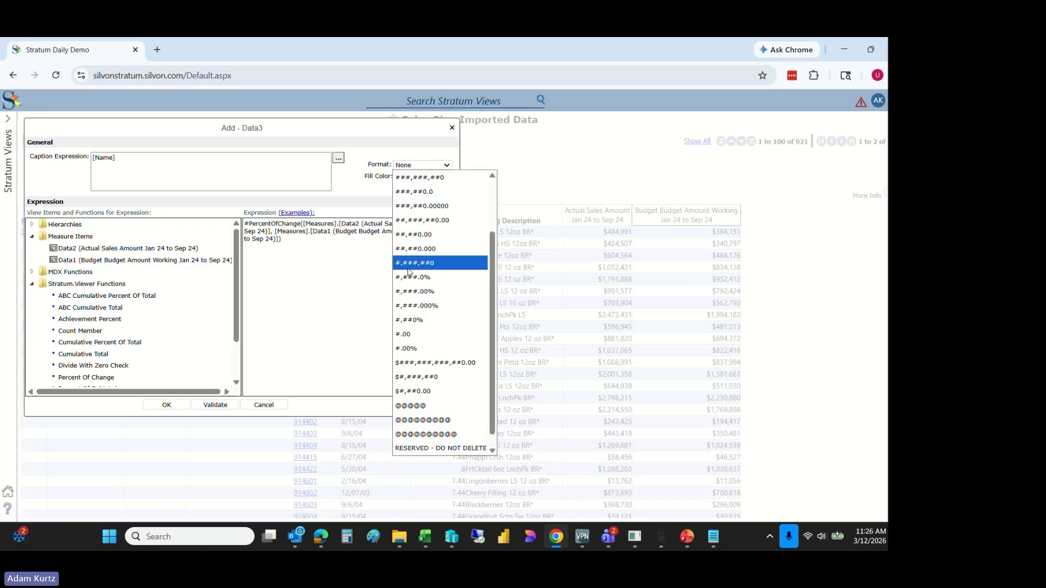
left_click(414, 291)
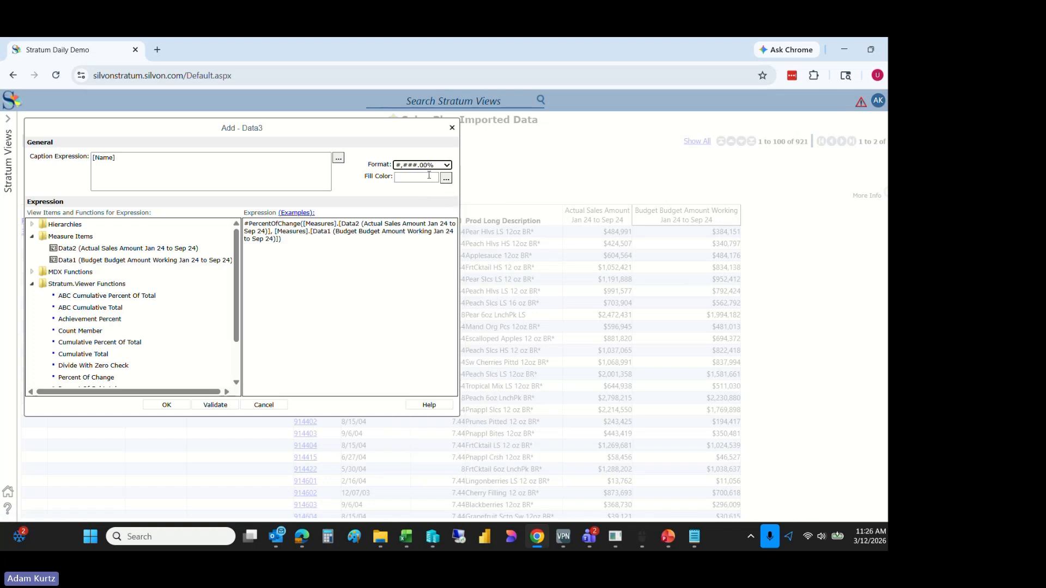
left_click(140, 170)
key("ctrl+a")
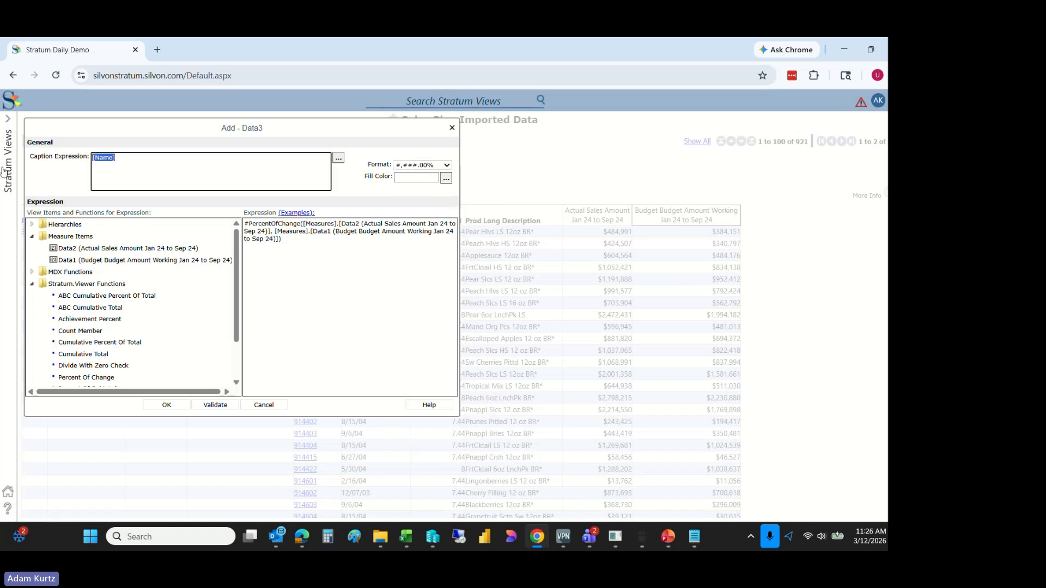
type("% of Change")
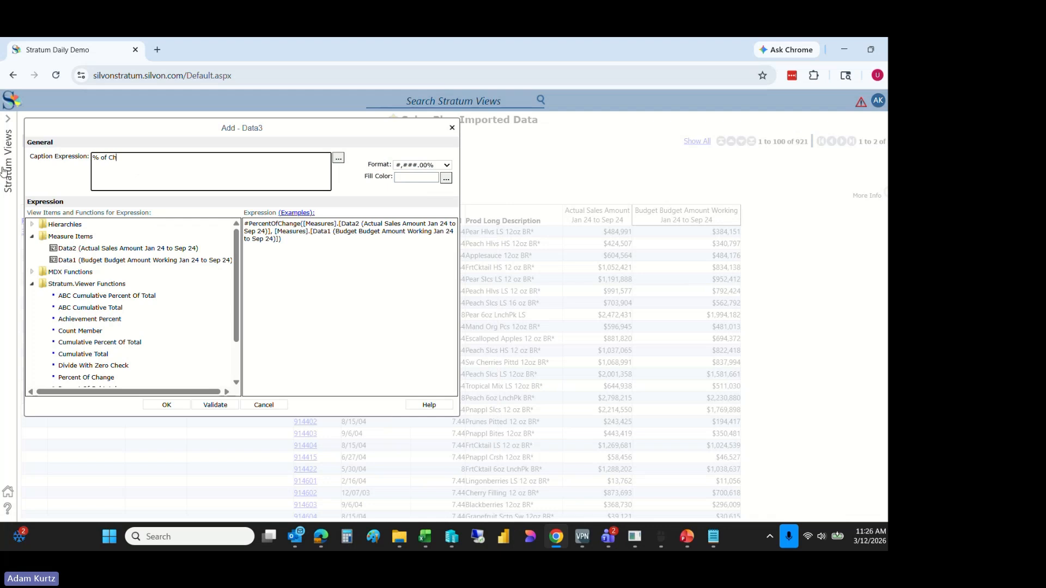
left_click(168, 406)
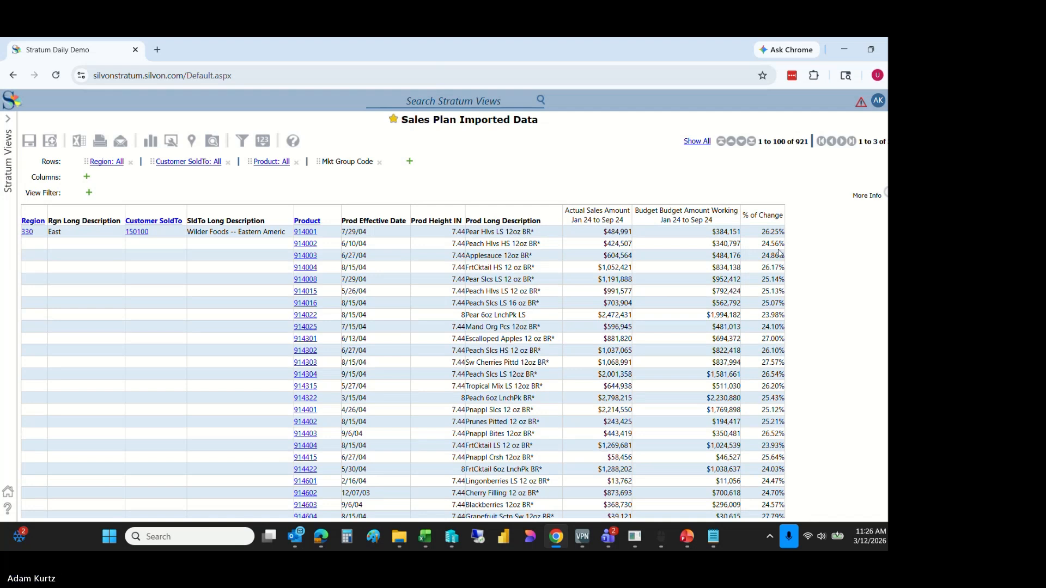
Sort the sales plan rows by % of Change in descending order and look through the ranked products
right_click(757, 222)
mouse_move(707, 333)
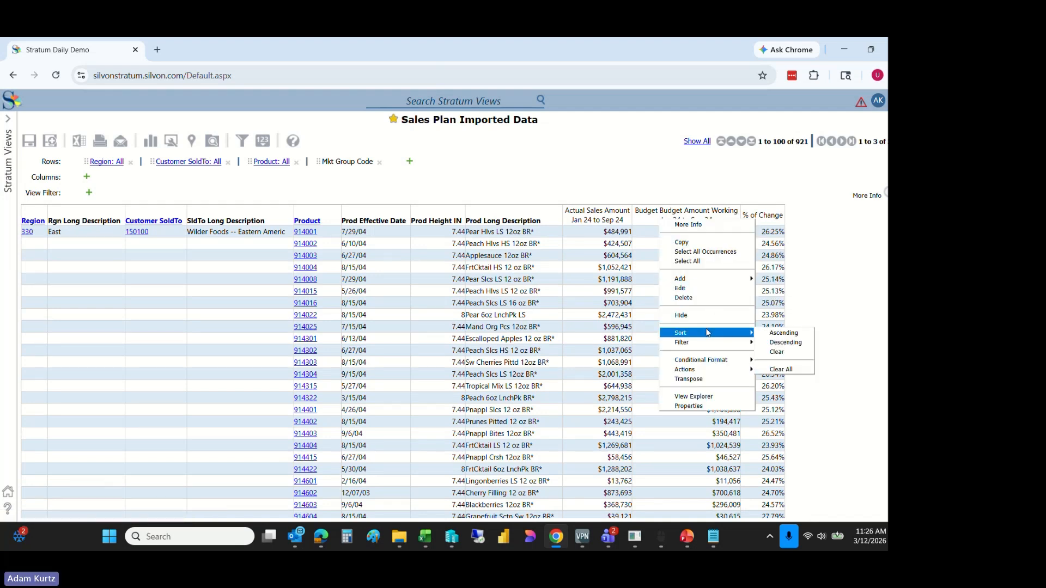
left_click(772, 343)
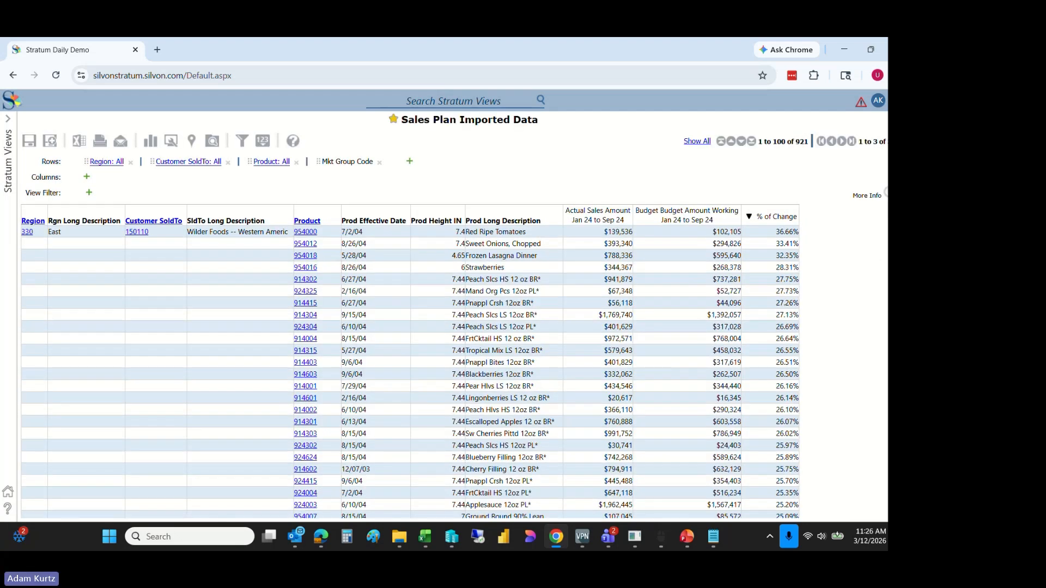
scroll(410, 373, "down", 5)
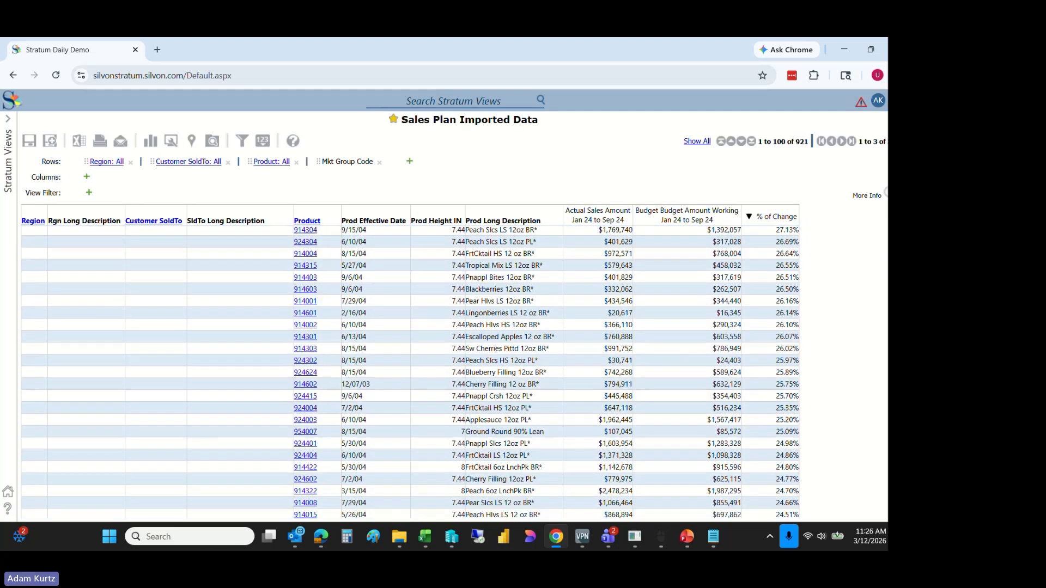
scroll(411, 373, "down", 3)
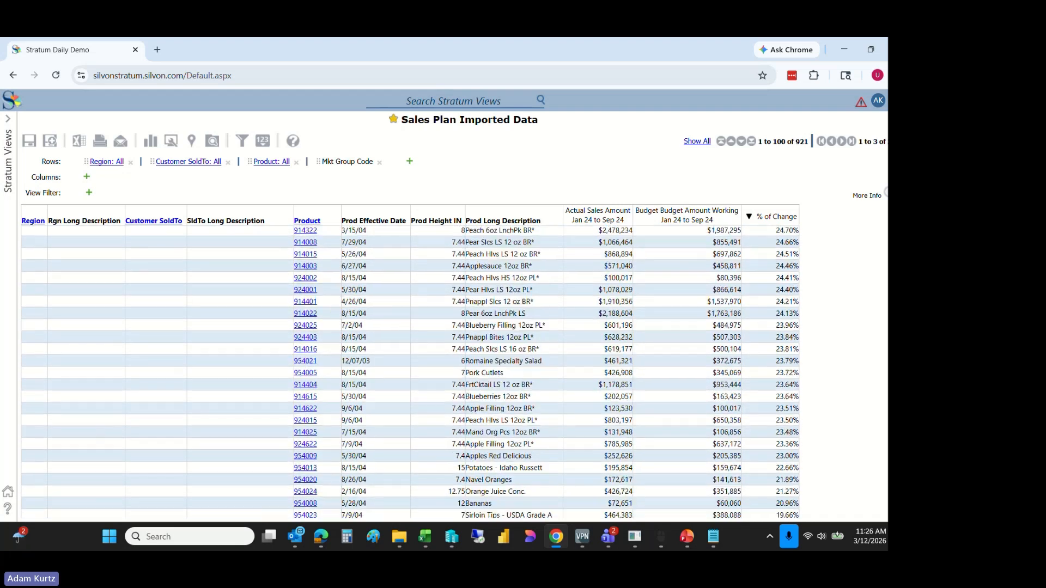
left_click_drag(892, 345, 892, 264)
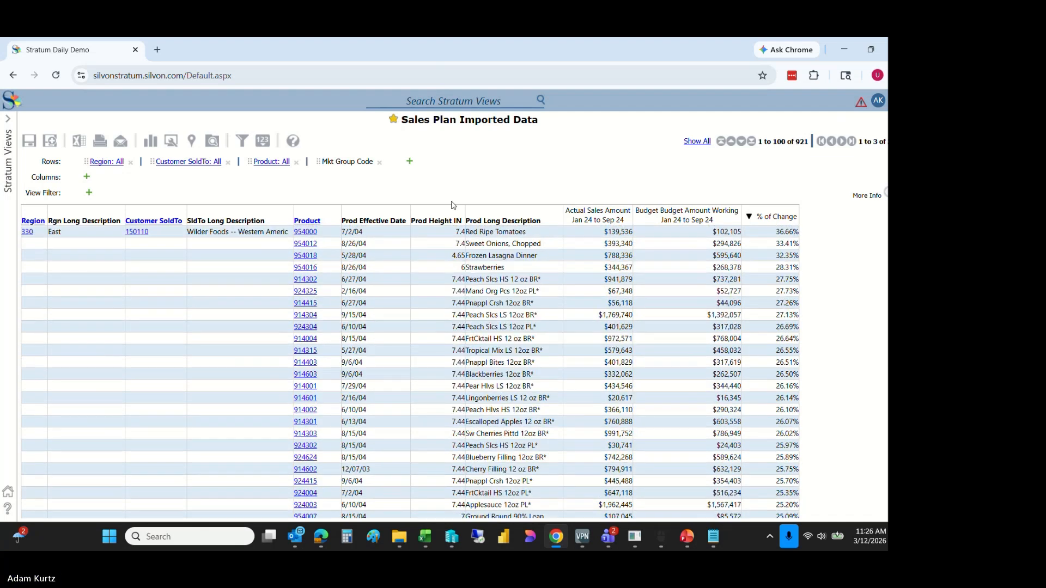
left_click(452, 206)
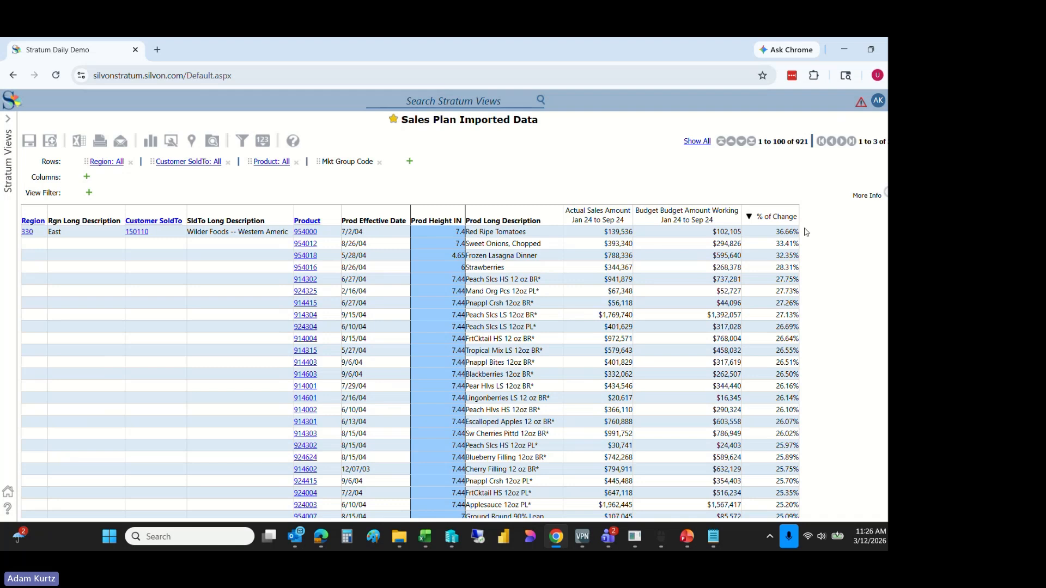
Apply the Negatives in Red conditional format to the % of Change measure and sort that column in ascending order
right_click(763, 217)
left_click(713, 403)
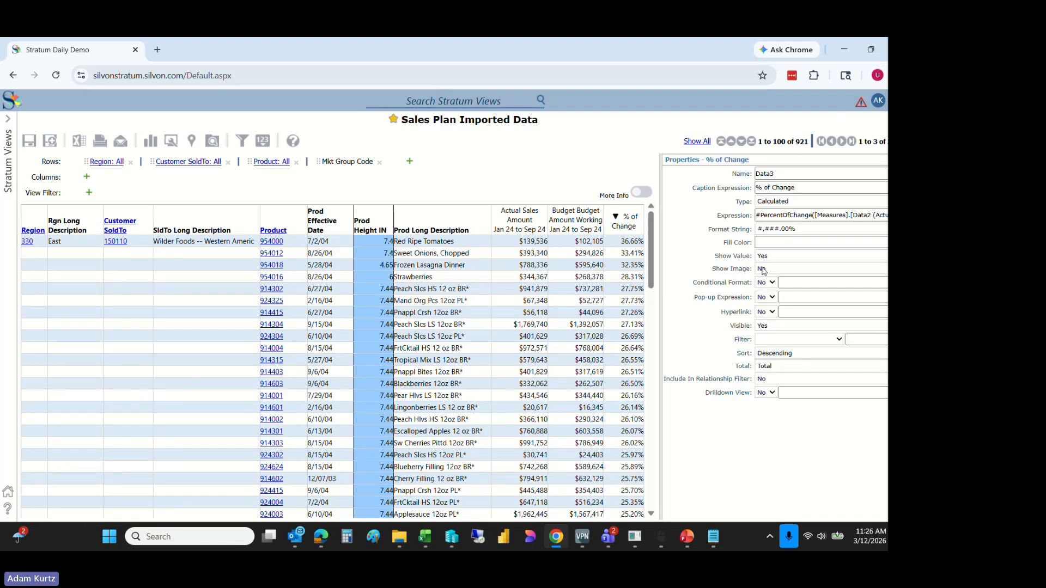
left_click(767, 297)
left_click(769, 299)
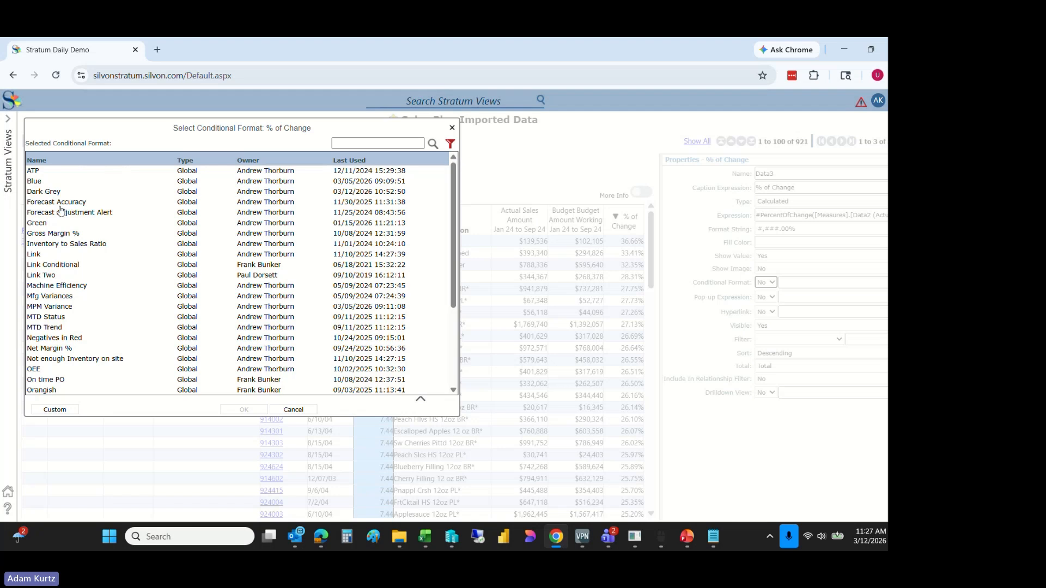
left_click(78, 339)
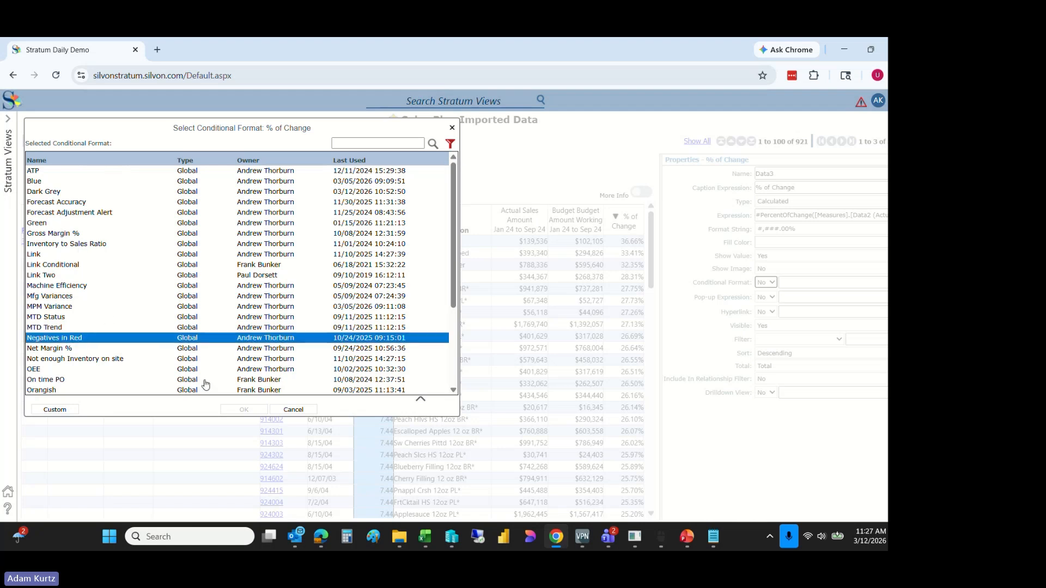
left_click(252, 409)
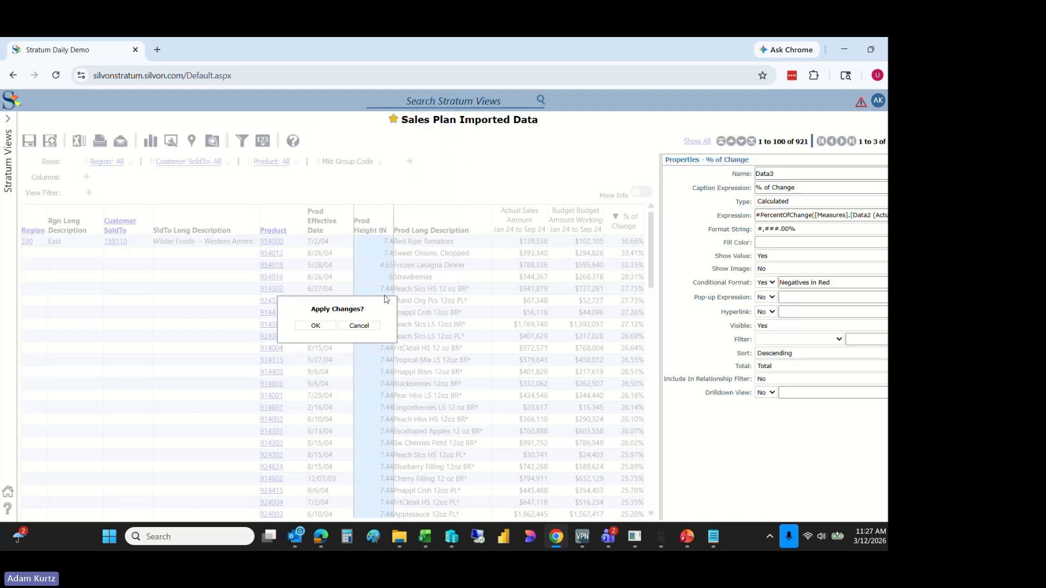
left_click(316, 326)
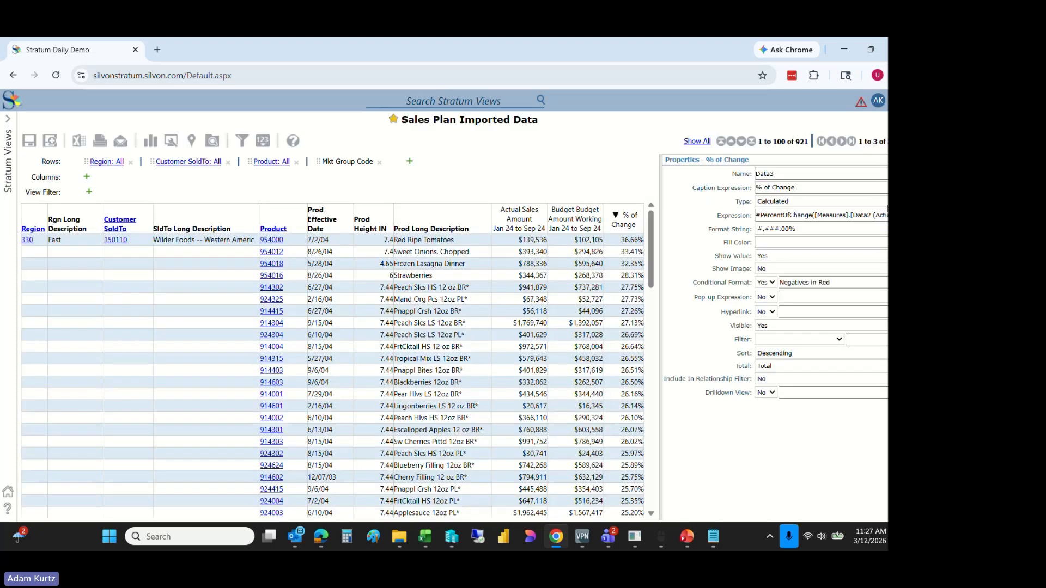
left_click(904, 160)
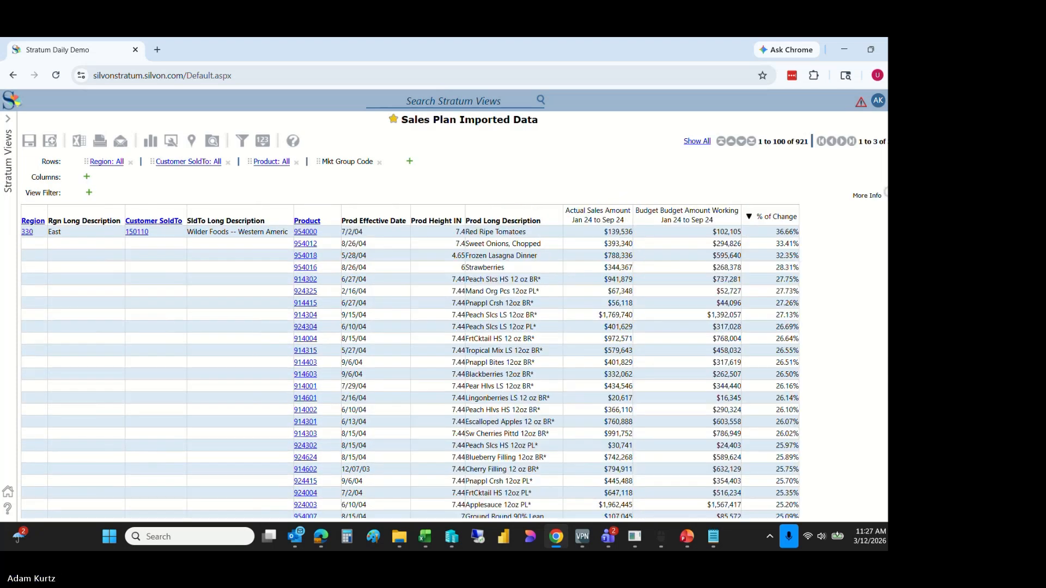
left_click(758, 216)
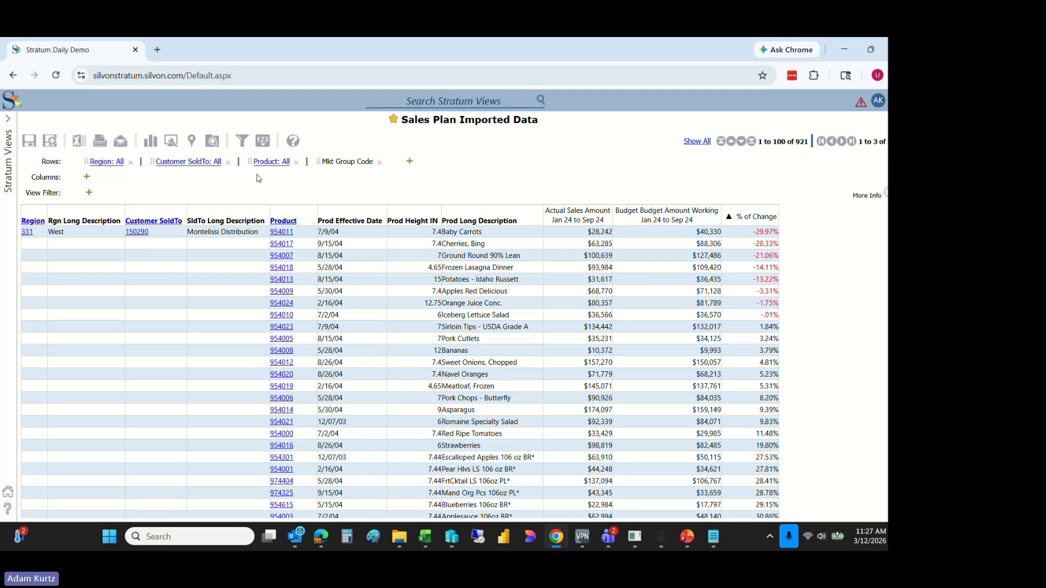
Leave the imported data view and open the recently used view Sales Plan Input - Updates for Next Year
left_click(878, 101)
left_click(884, 114)
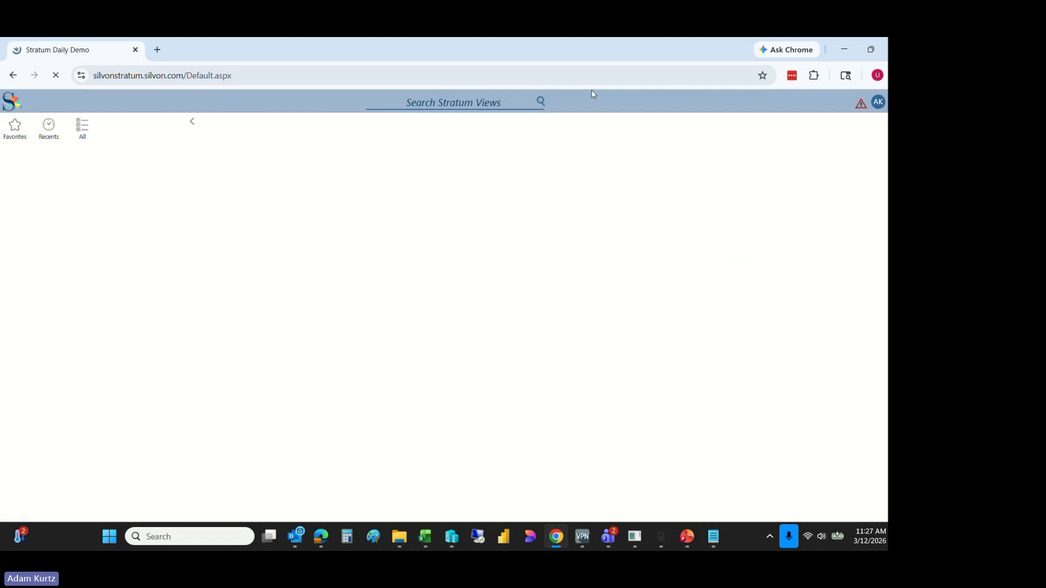
left_click(48, 129)
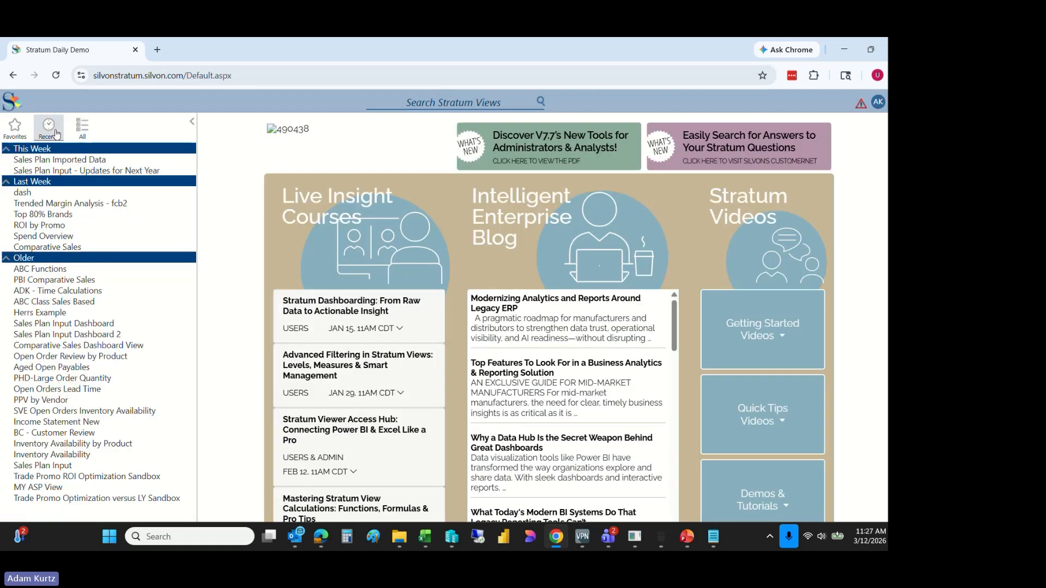
left_click(103, 173)
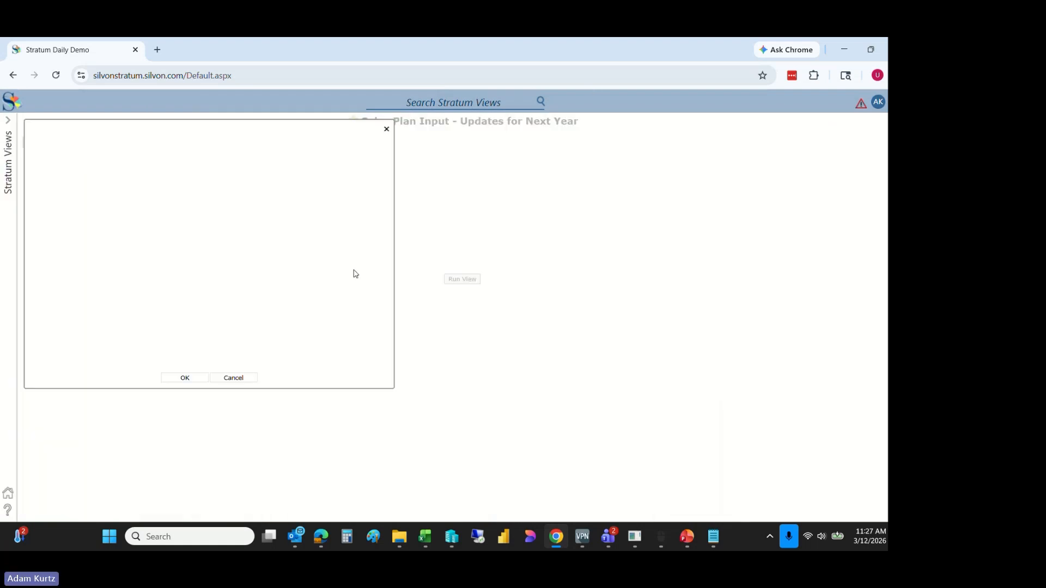
Run the view for the East region, leaving the customer selection blank for all customers
left_click(251, 191)
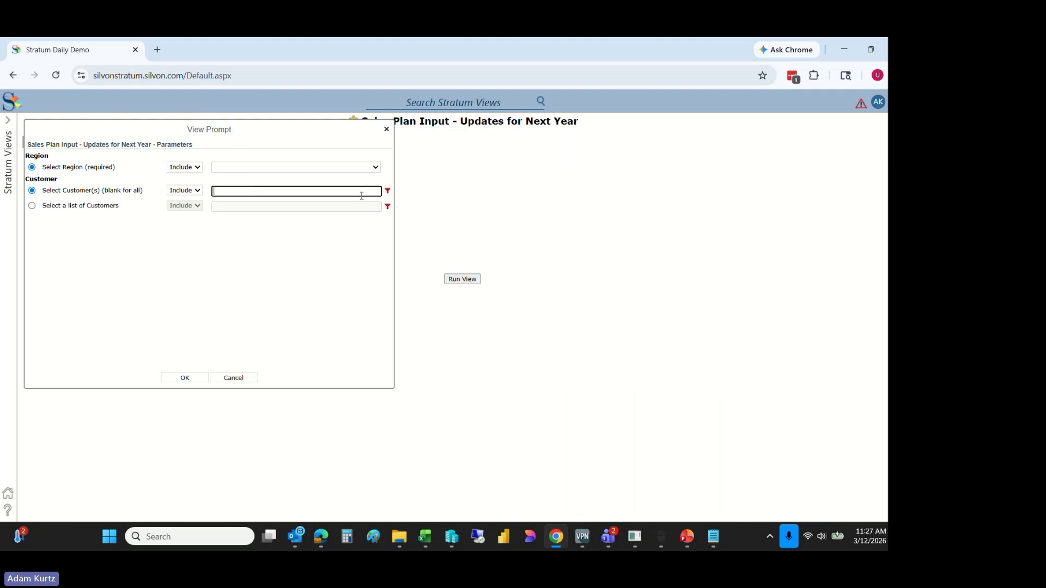
left_click(341, 170)
left_click(225, 253)
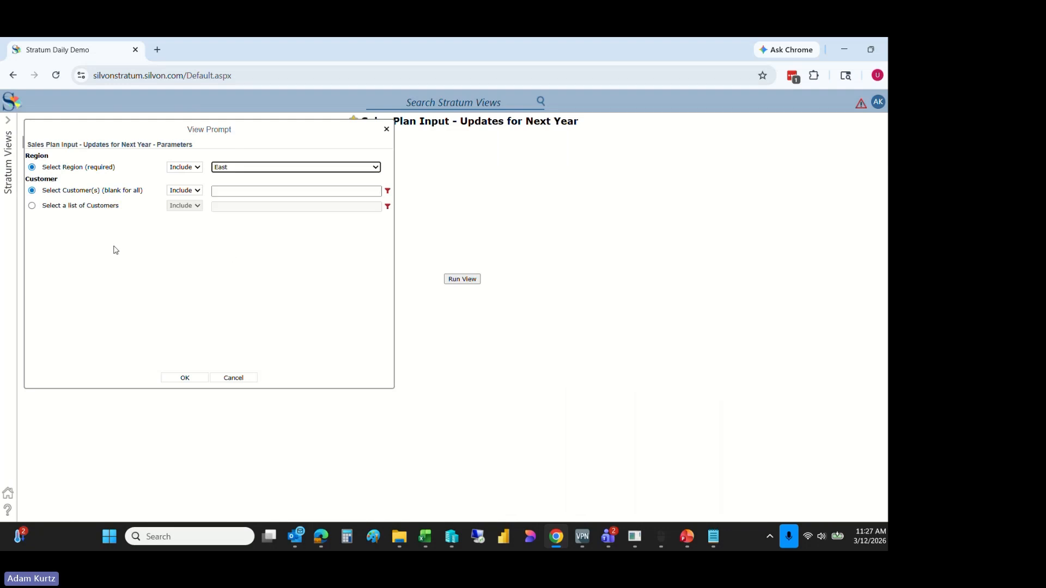
left_click(181, 379)
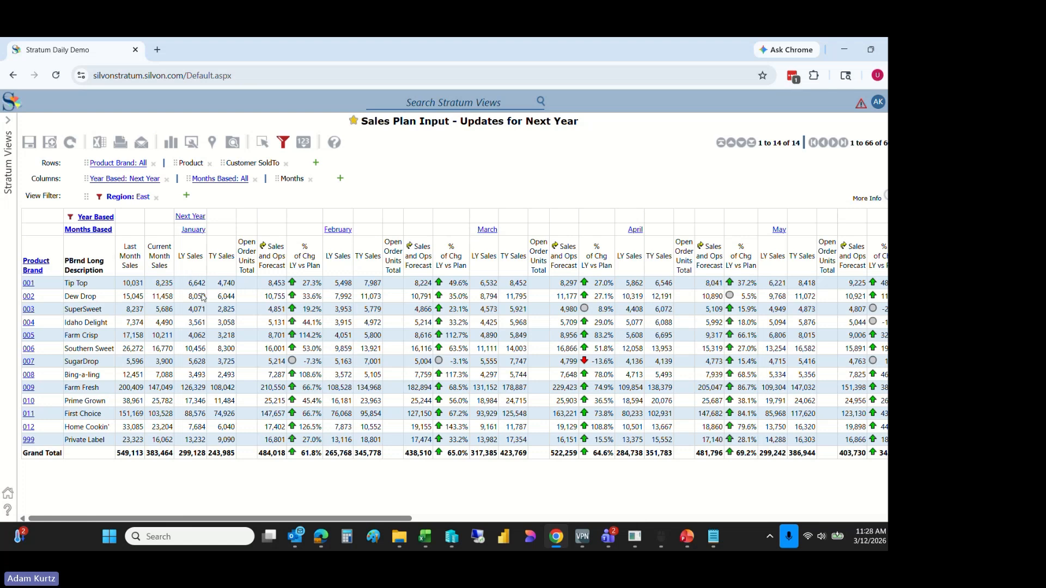
Set the January Sales and Ops Forecast of the Tip Top brand to 7,900
left_click(276, 284)
type("7900")
key("Tab")
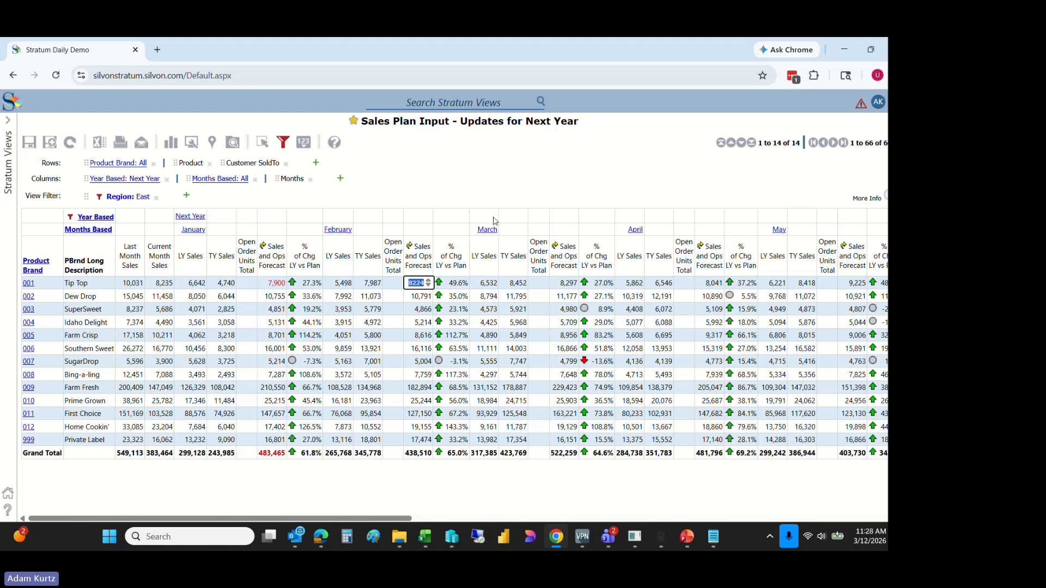
left_click(553, 188)
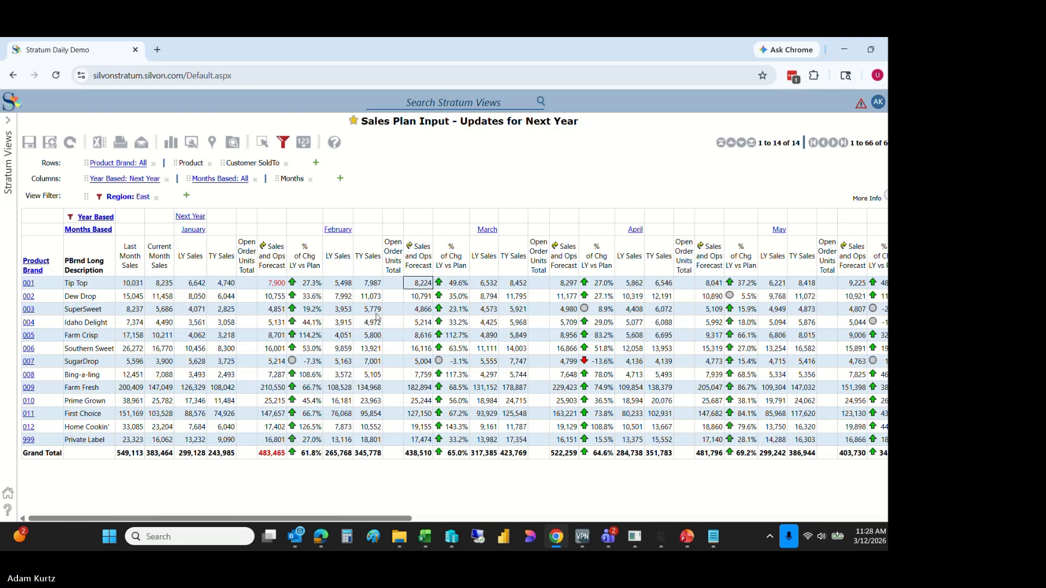
Set the February Sales and Ops Forecast grand total to 410,000 and run the plan update for the changed forecasts
left_click(412, 286)
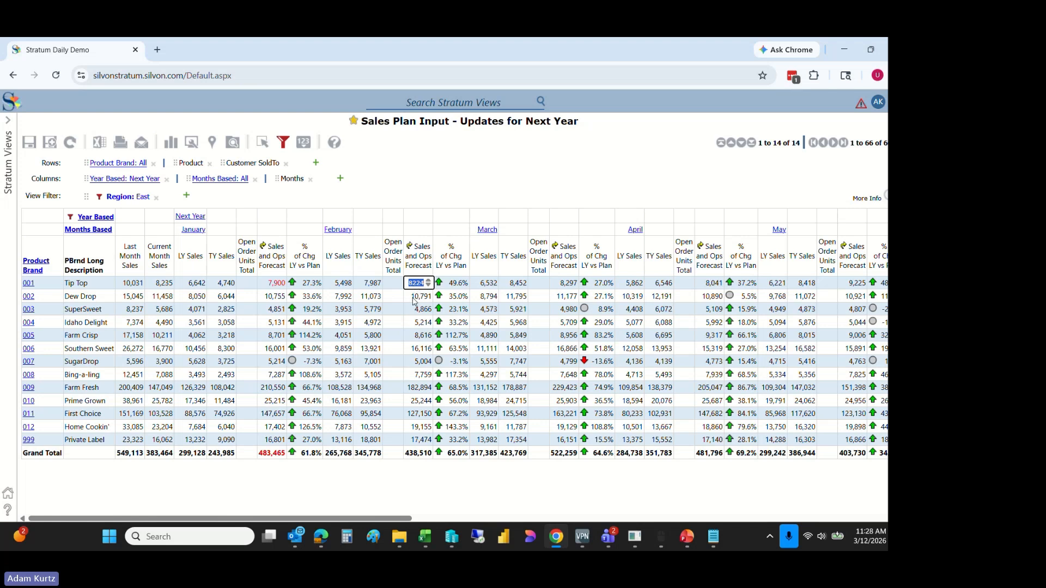
left_click(413, 453)
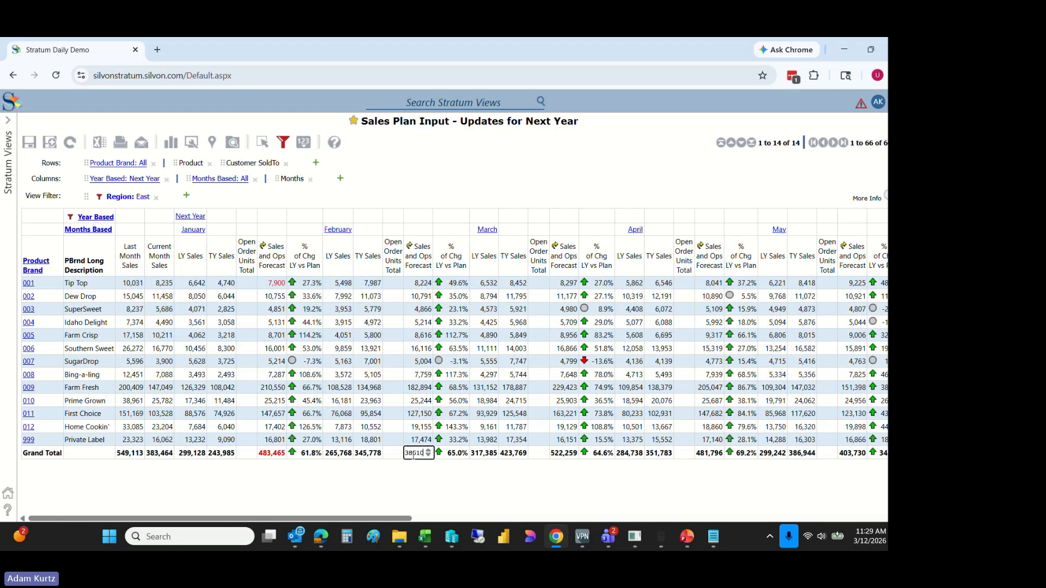
left_click(413, 456)
key("Up")
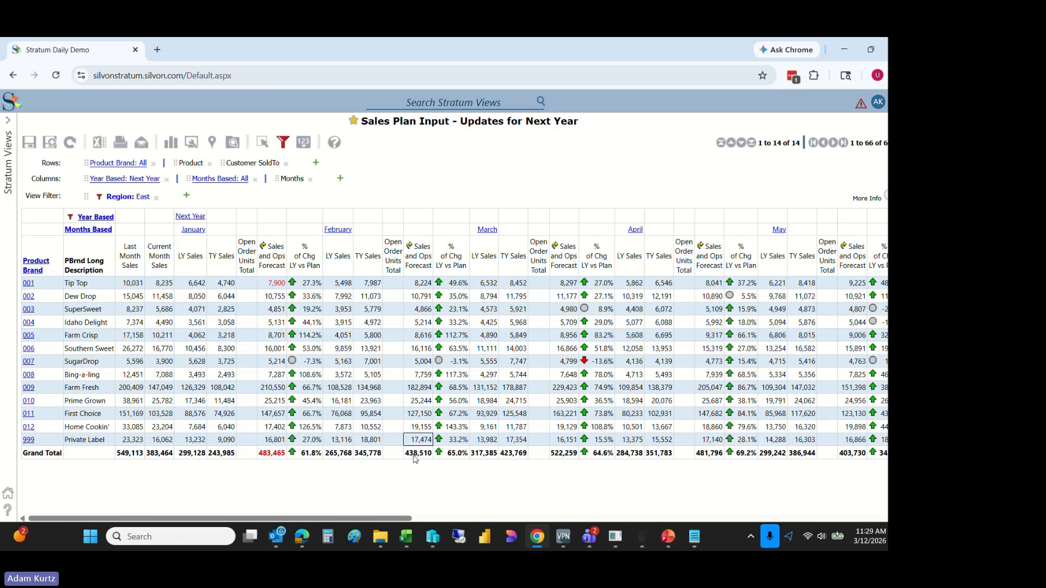
left_click(416, 457)
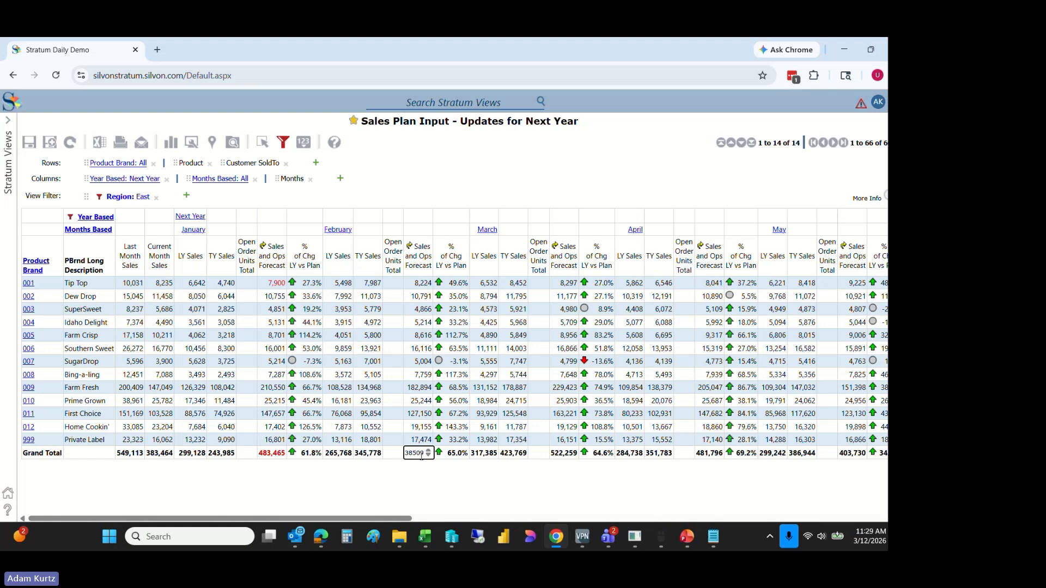
double_click(421, 455)
type("10000")
key("Tab")
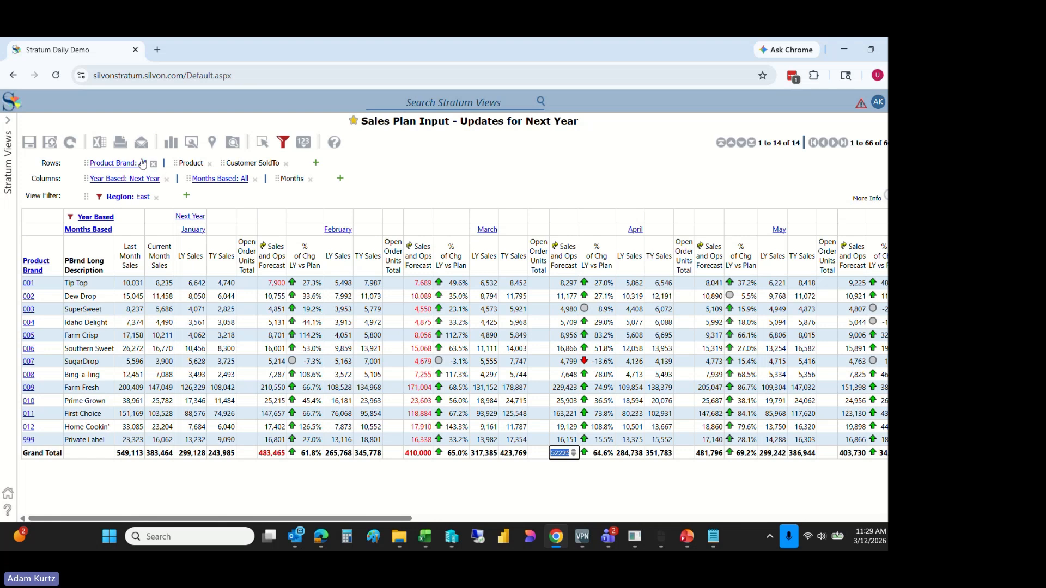
left_click(69, 142)
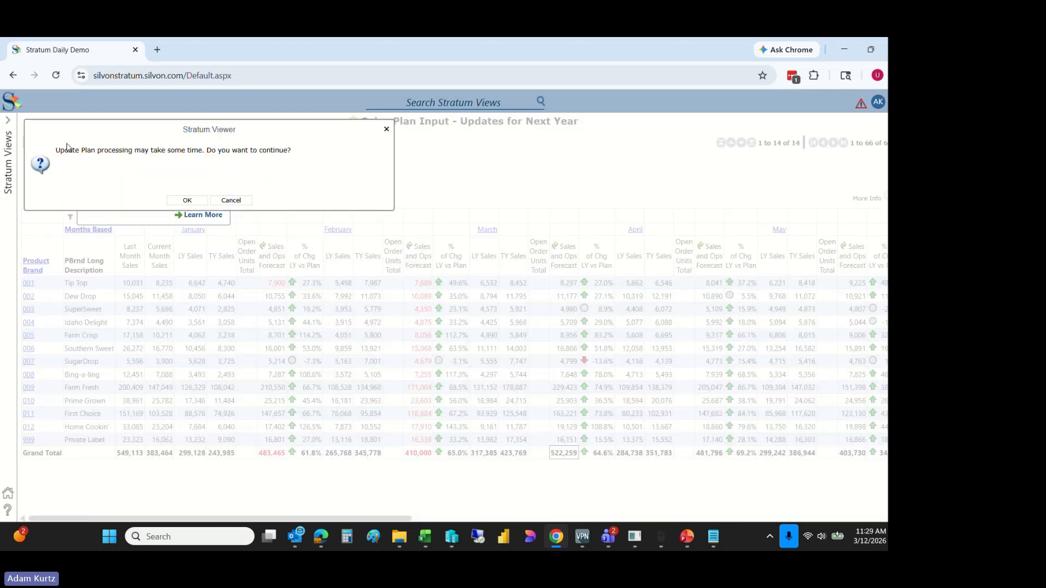
left_click(187, 201)
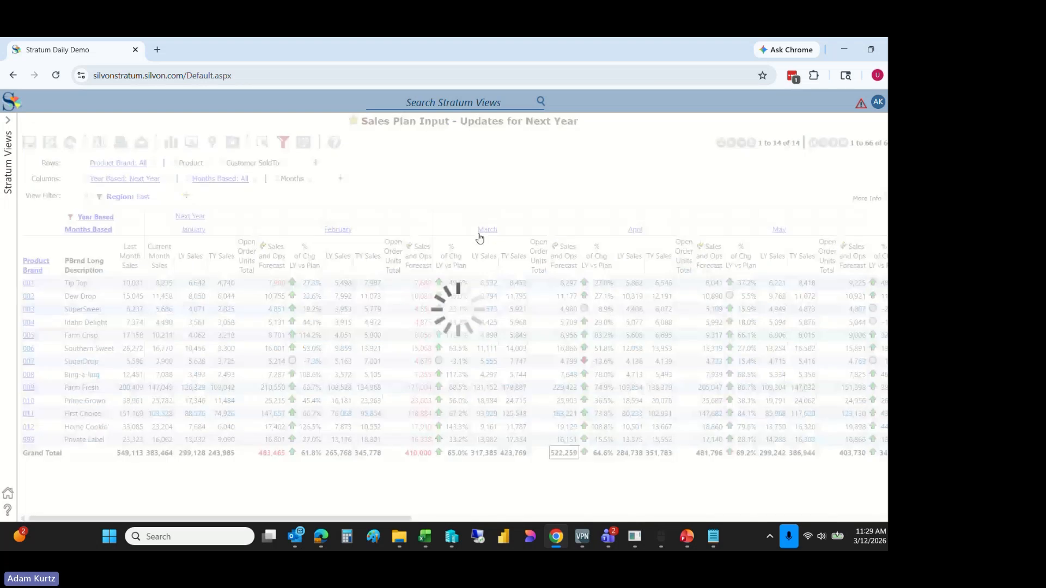